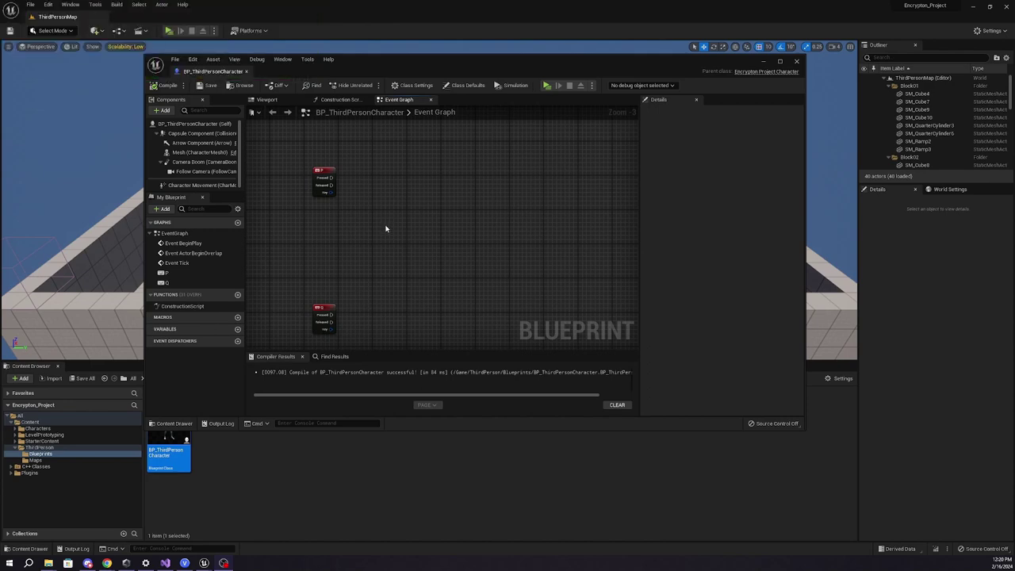
# Add an Encrypt String AES node and wire the P key's Pressed event into it.
pyautogui.rightClick(385, 229)
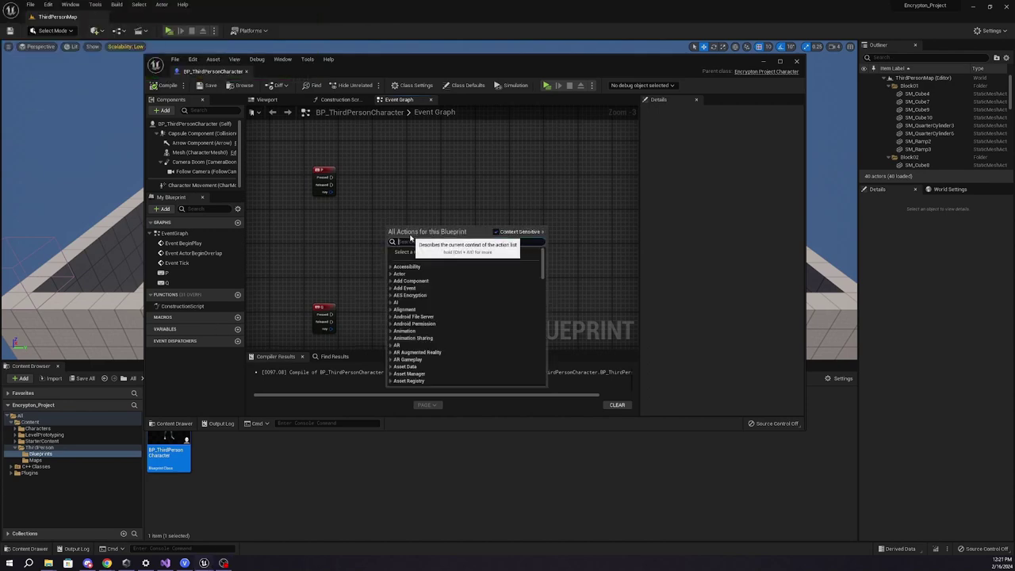
pyautogui.write('encry')
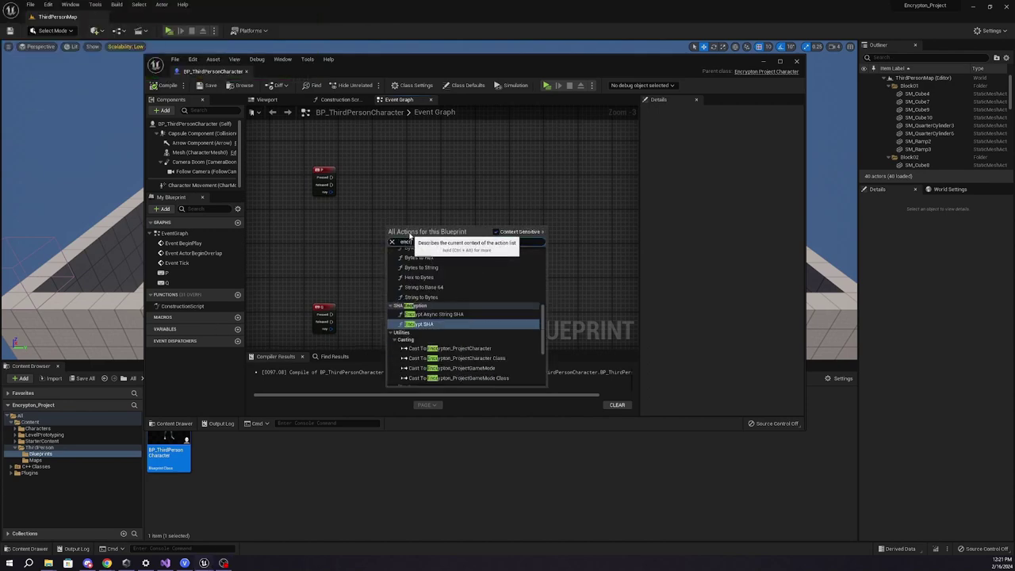
pyautogui.write('pt')
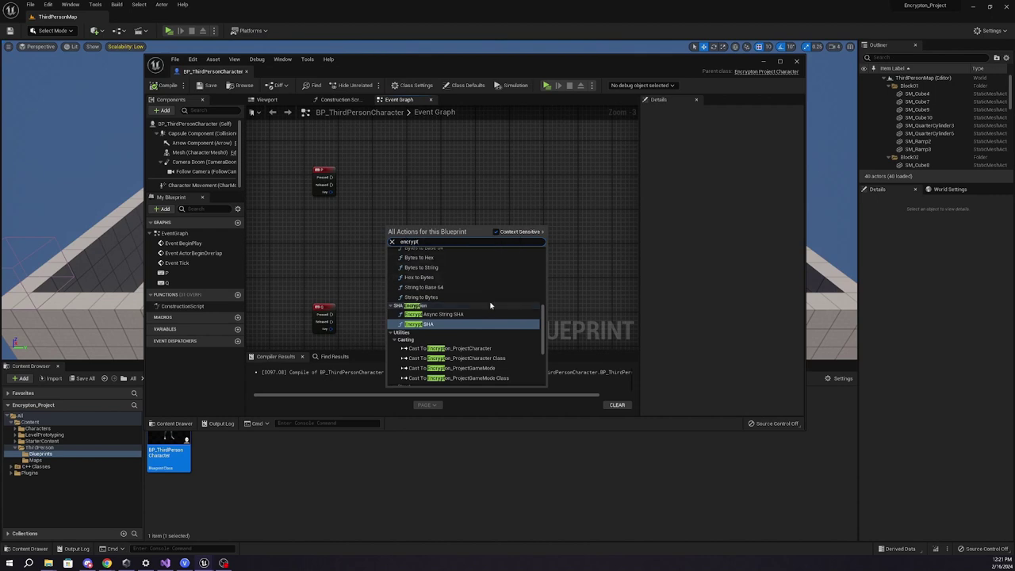
pyautogui.scroll(2, 468, 311)
pyautogui.write('a')
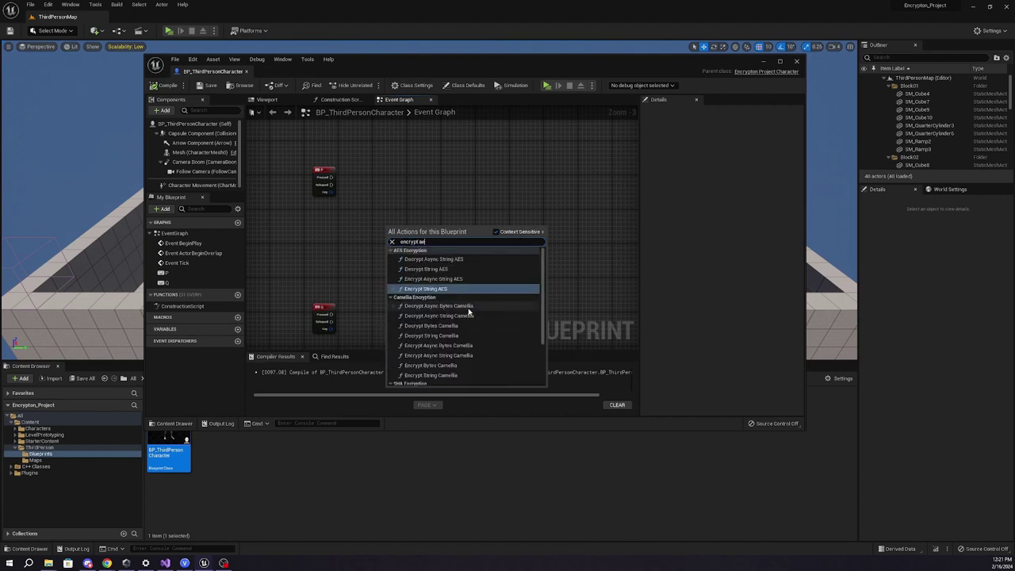
pyautogui.write('es')
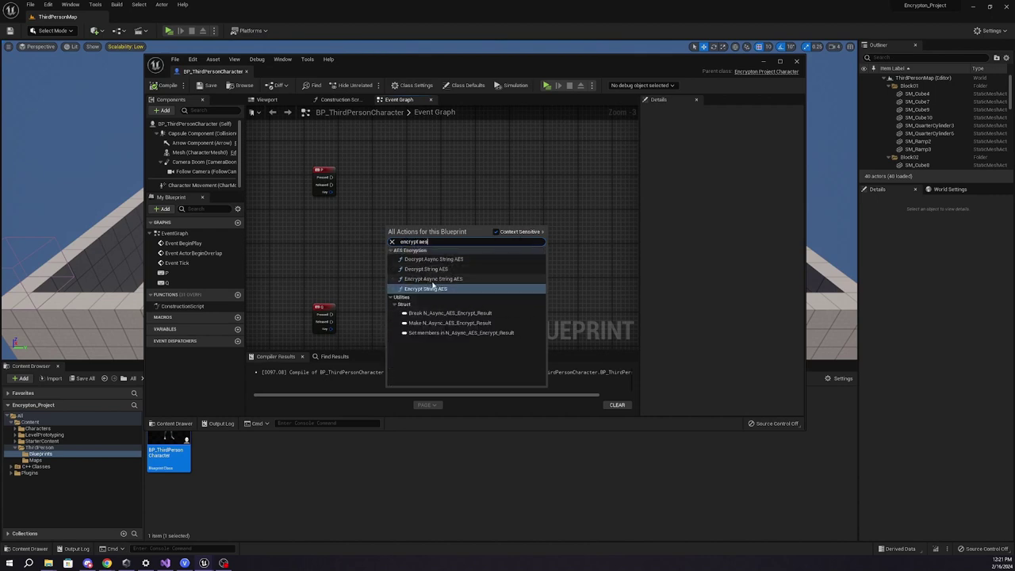
pyautogui.click(424, 288)
pyautogui.moveTo(438, 213); pyautogui.dragTo(460, 174)
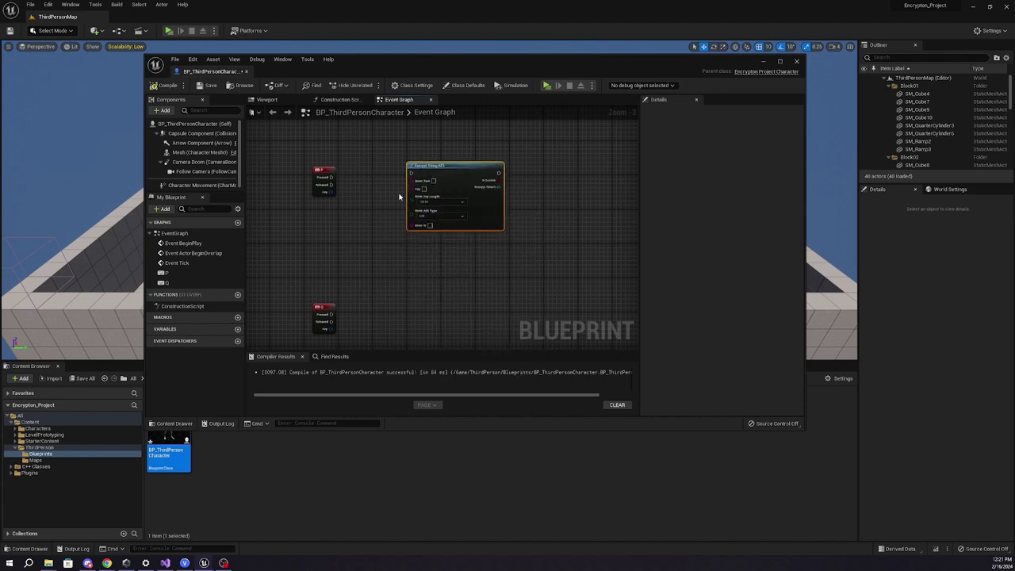
pyautogui.moveTo(324, 182); pyautogui.dragTo(411, 177)
# Place a Make Literal String node beside the encrypt node and maximize the Blueprint editor.
pyautogui.moveTo(354, 229); pyautogui.dragTo(425, 236, button='right')
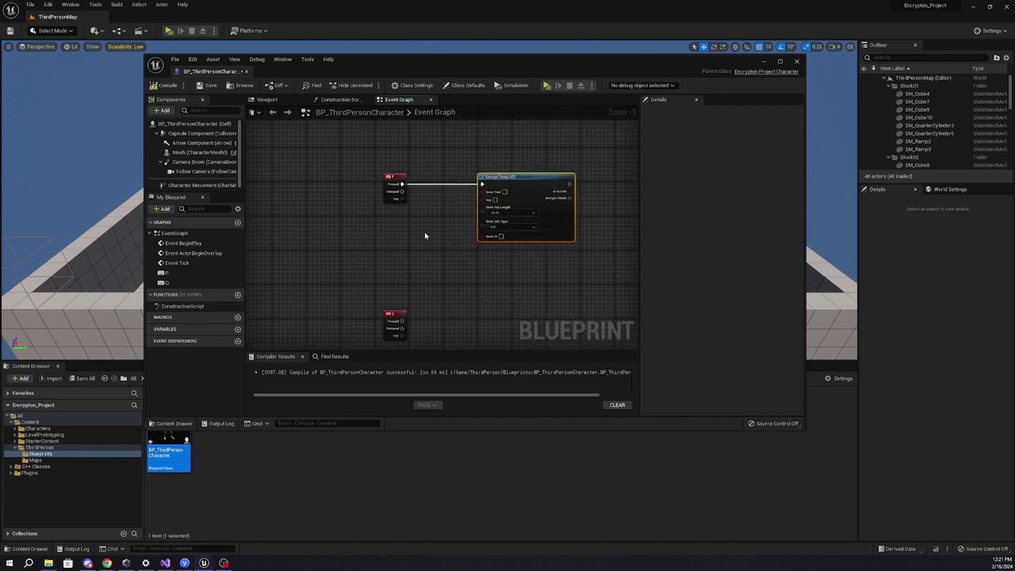
pyautogui.rightClick(370, 259)
pyautogui.write('make s')
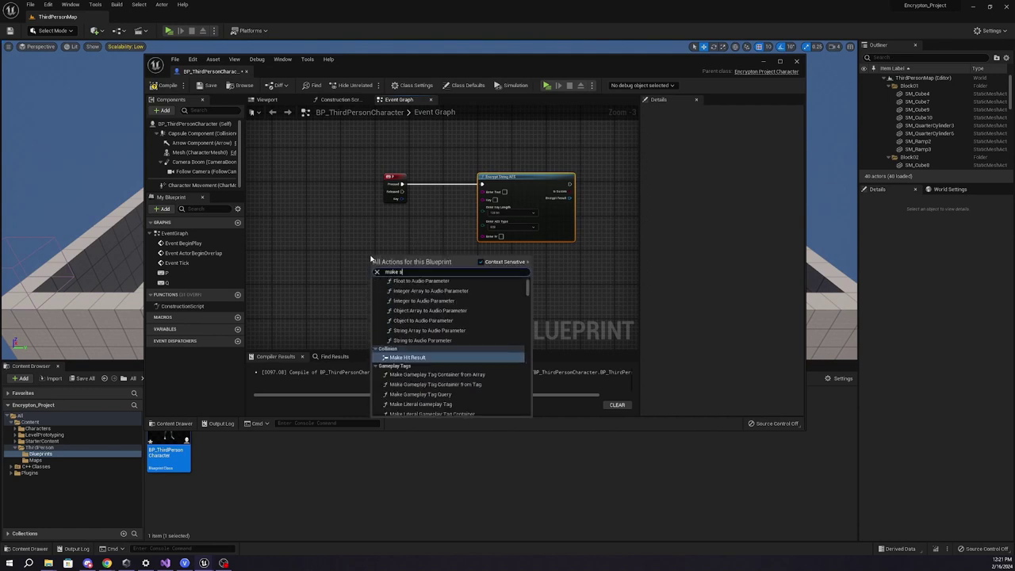
pyautogui.write('tring')
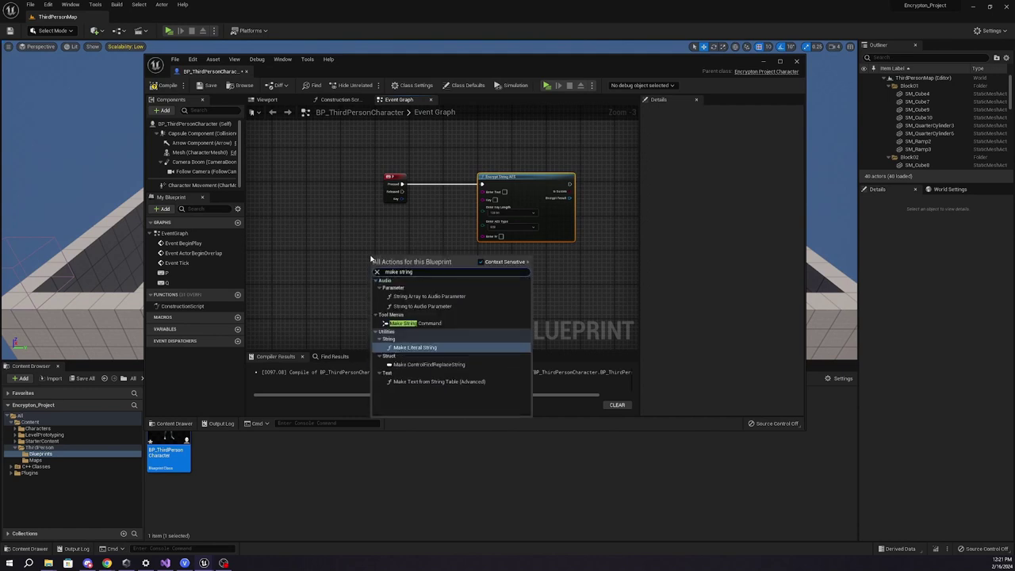
pyautogui.press('Up')
pyautogui.press('Up')
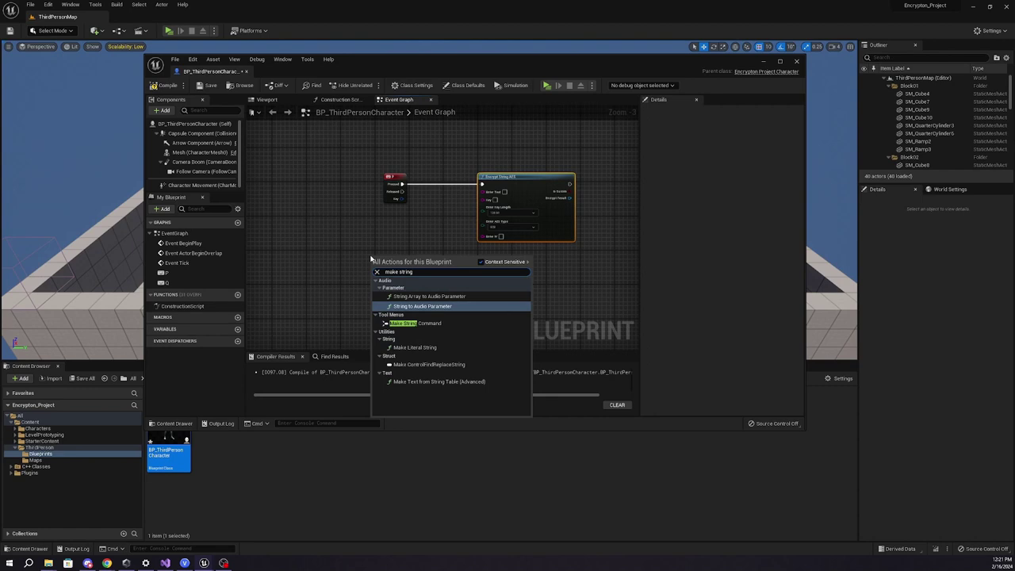
pyautogui.press('Down')
pyautogui.press('Down')
pyautogui.press('Return')
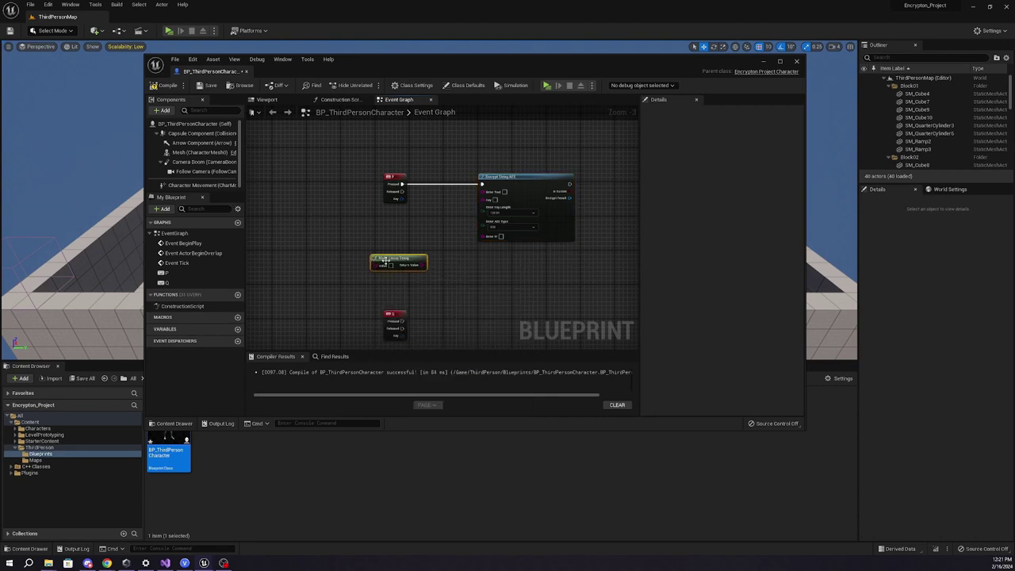
pyautogui.scroll(3, 371, 260)
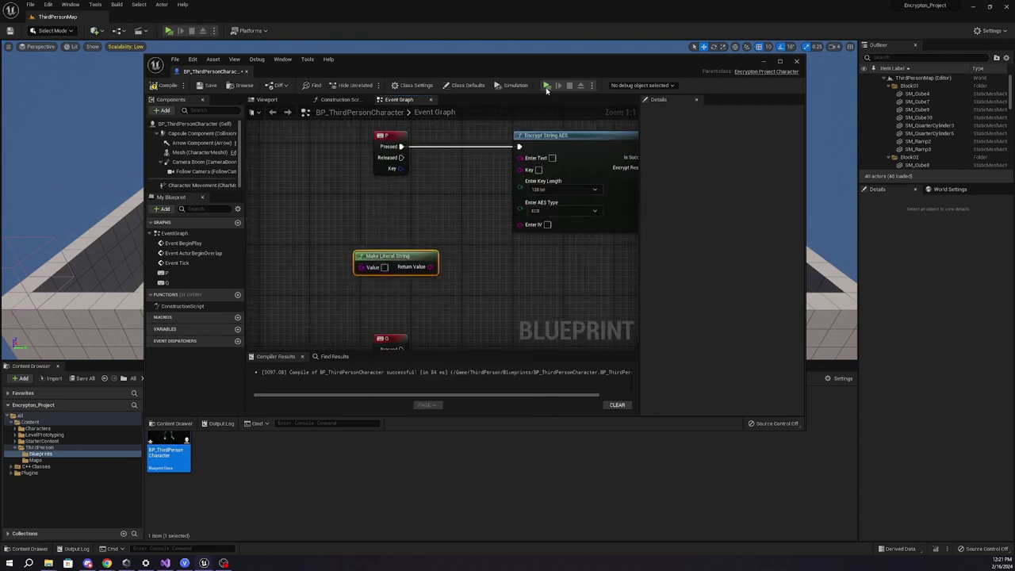
pyautogui.doubleClick(524, 63)
pyautogui.write('Hello wo')
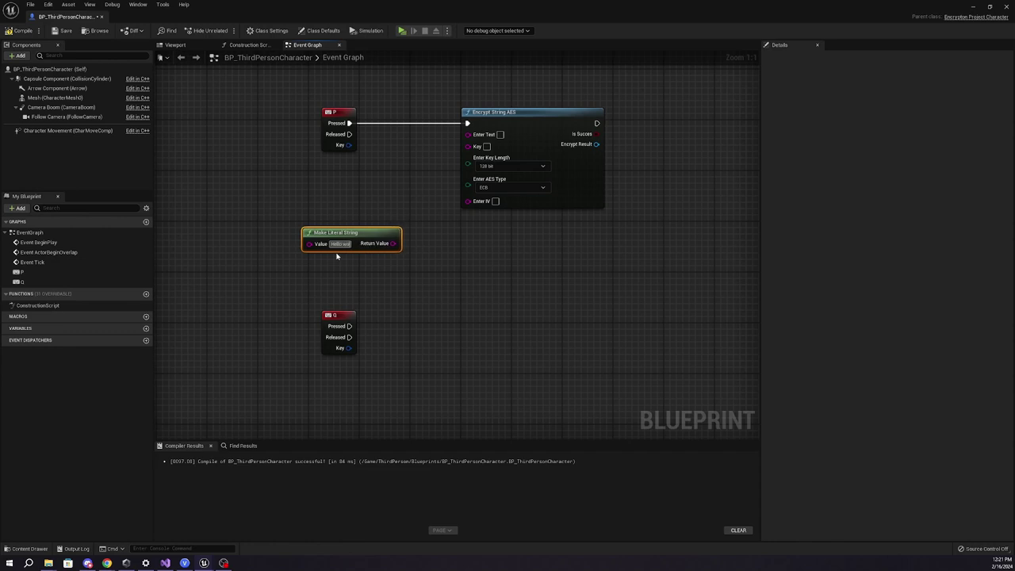
# Enter 'Hello world, this is text which i want to encrypt(protect)' as the literal string and move the node up-left.
pyautogui.write('rld')
pyautogui.write('. this is')
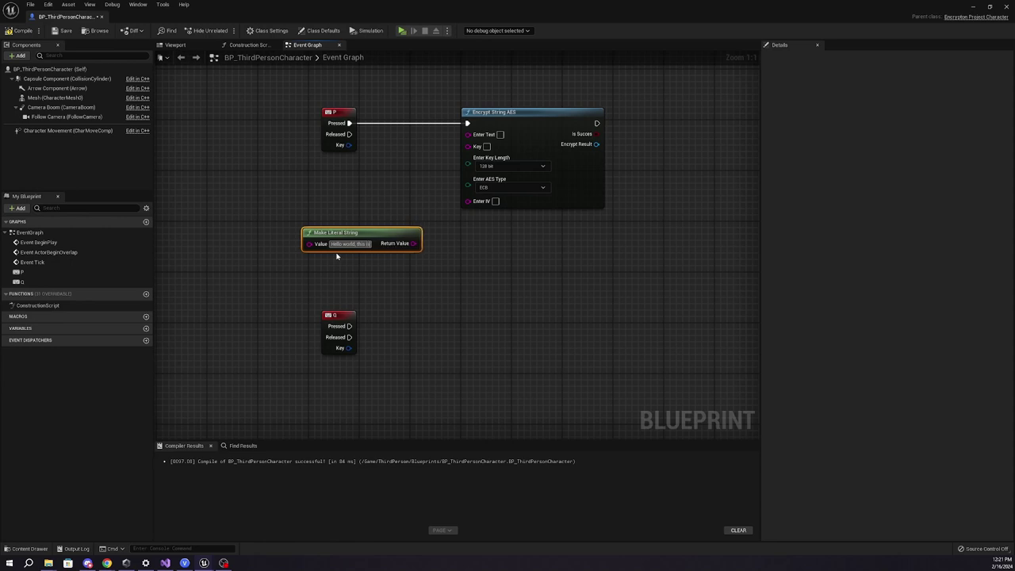
pyautogui.write(' text which i want to')
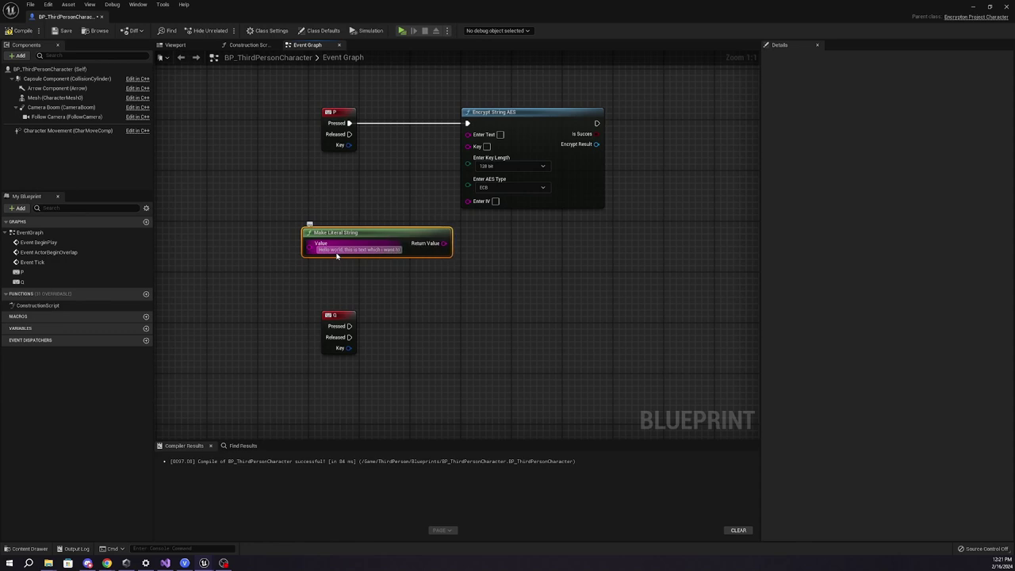
pyautogui.write(' encrypt(protect')
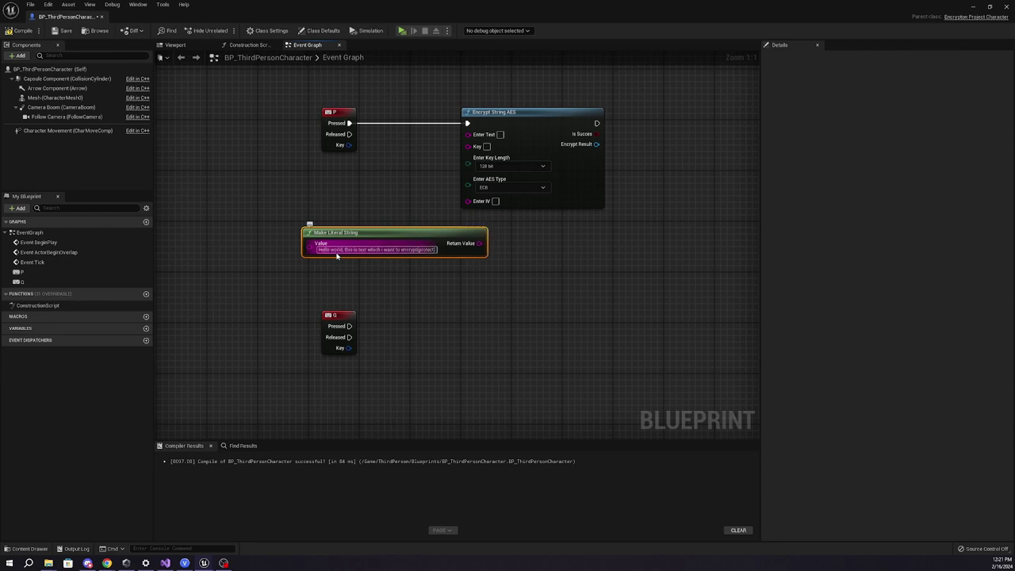
pyautogui.moveTo(461, 249)
pyautogui.mouseDown()
pyautogui.moveTo(353, 237)
pyautogui.moveTo(469, 139)
pyautogui.moveTo(528, 135)
pyautogui.mouseUp()
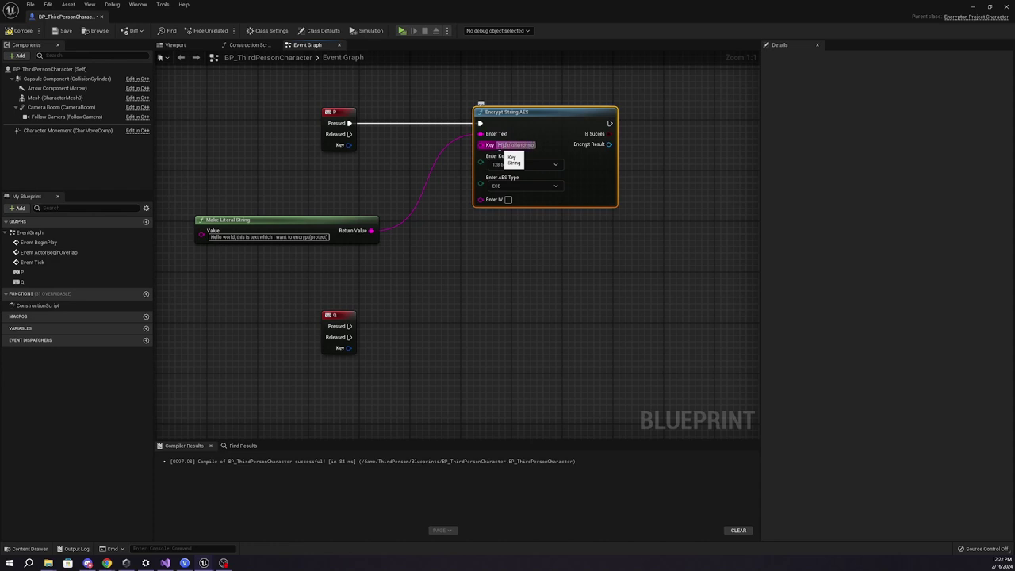
# Fill in the encryption key and paste the IV value on the Encrypt String AES node.
pyautogui.click(532, 147)
pyautogui.click(508, 201)
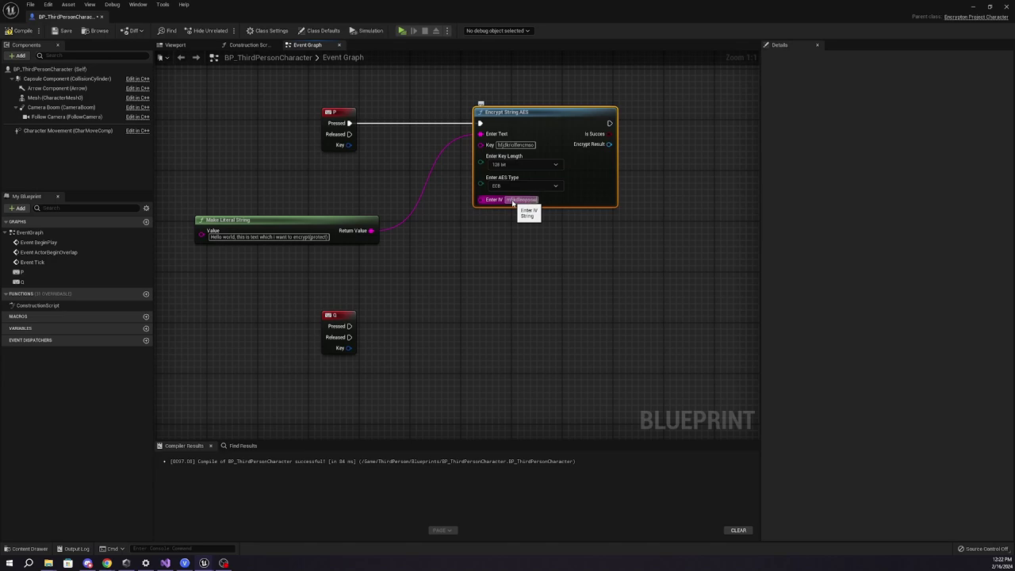
pyautogui.hotkey('ctrl', 'v')
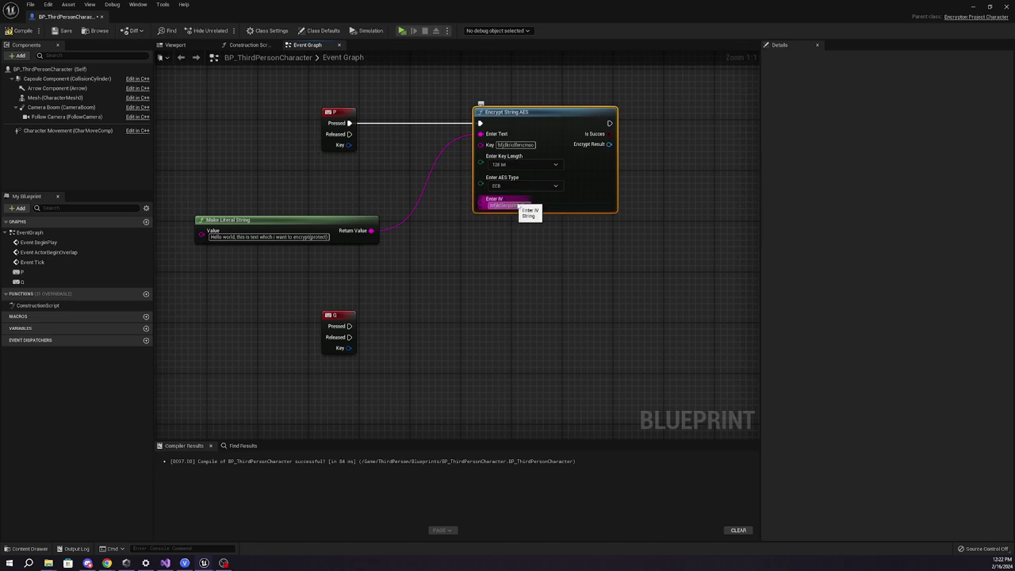
pyautogui.moveTo(638, 210); pyautogui.dragTo(533, 240, button='right')
pyautogui.click(429, 198)
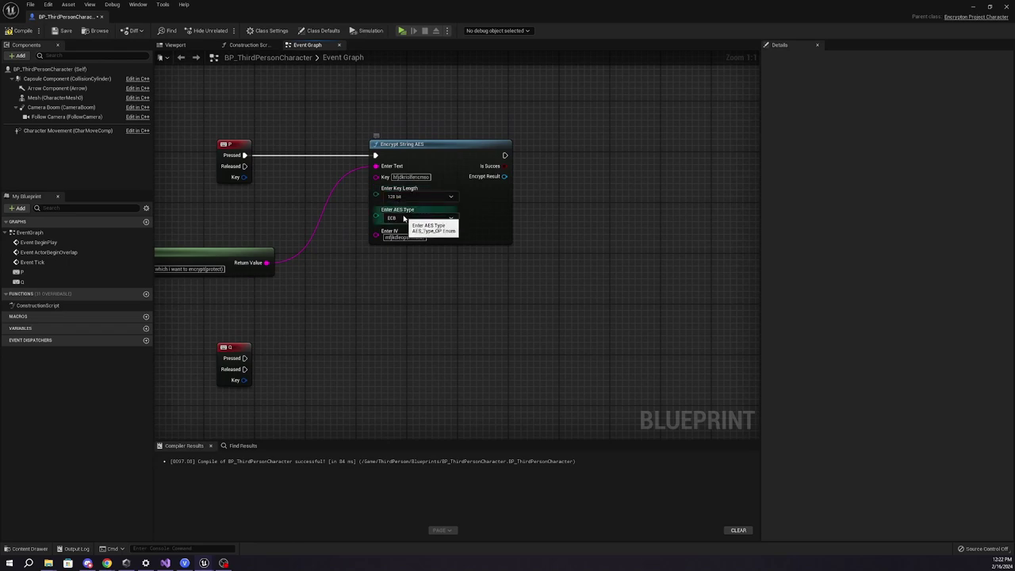
# Add a Branch node driven by the encryption's Is Success output.
pyautogui.moveTo(504, 166); pyautogui.dragTo(569, 165)
pyautogui.write('b')
pyautogui.press('Return')
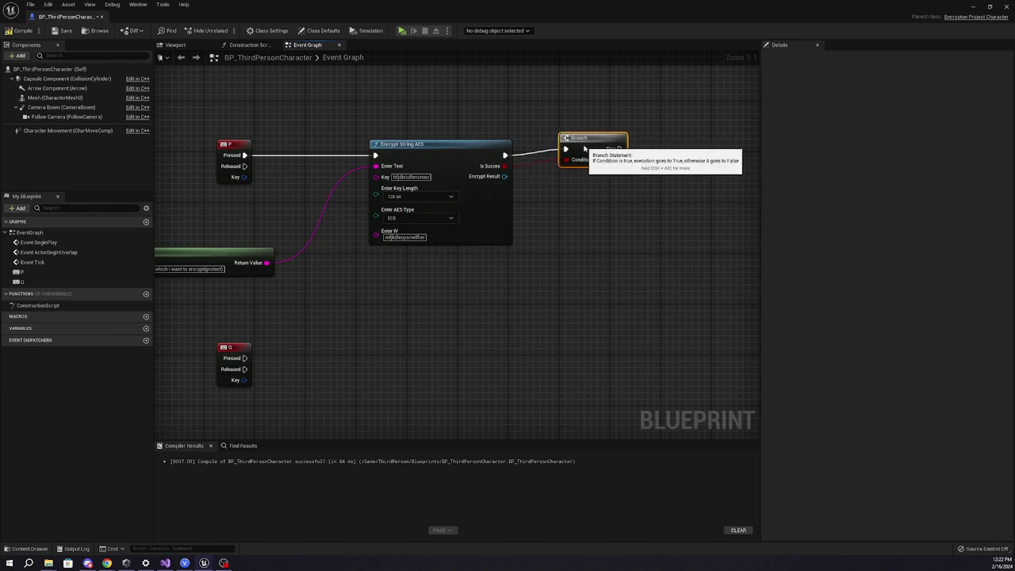
# Add a Get Encrypted String node from the Encrypt Result pin.
pyautogui.moveTo(504, 176)
pyautogui.mouseDown()
pyautogui.moveTo(578, 204)
pyautogui.moveTo(584, 189)
pyautogui.mouseUp()
pyautogui.write('get')
pyautogui.click(631, 242)
pyautogui.moveTo(660, 168); pyautogui.dragTo(528, 215, button='right')
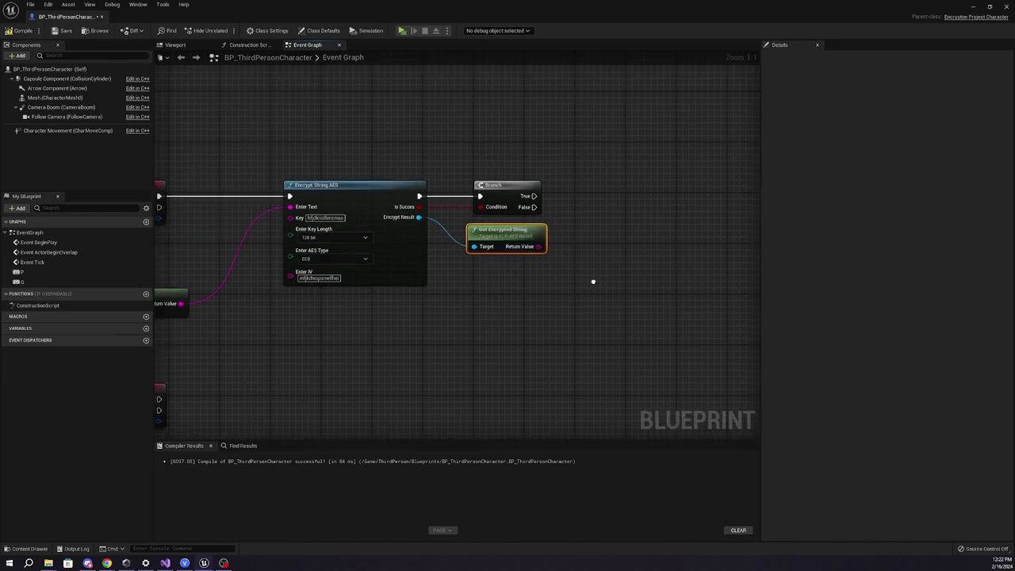
# Promote the encrypted string to a new Encrypt_String variable, set on the Branch's True output.
pyautogui.moveTo(493, 252); pyautogui.dragTo(562, 218)
pyautogui.click(575, 232)
pyautogui.write('Encrypt_Str')
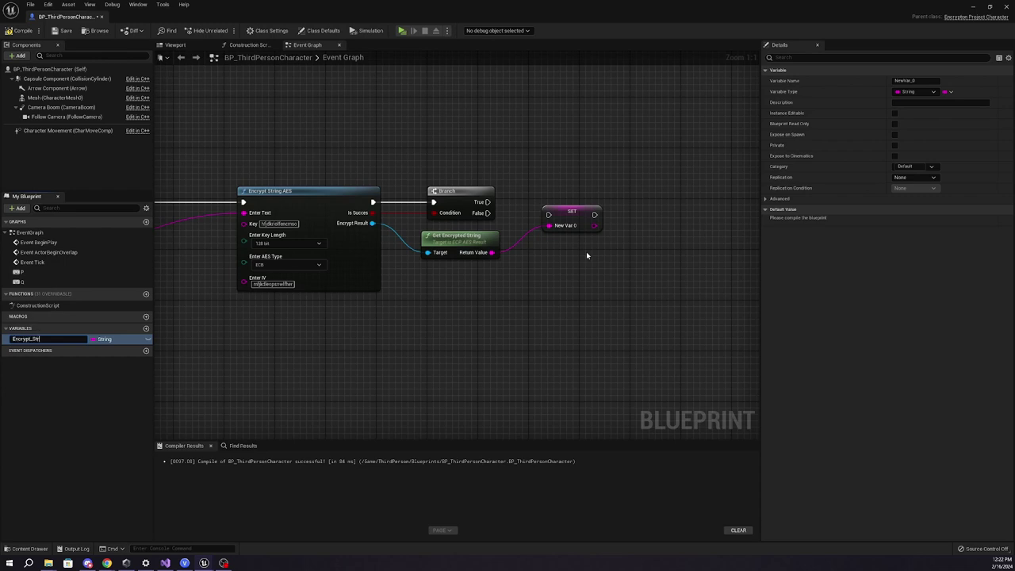
pyautogui.write('ing')
pyautogui.press('Return')
pyautogui.moveTo(490, 203)
pyautogui.mouseDown()
pyautogui.moveTo(548, 215)
pyautogui.moveTo(559, 199)
pyautogui.mouseUp()
pyautogui.moveTo(621, 237); pyautogui.dragTo(523, 231, button='right')
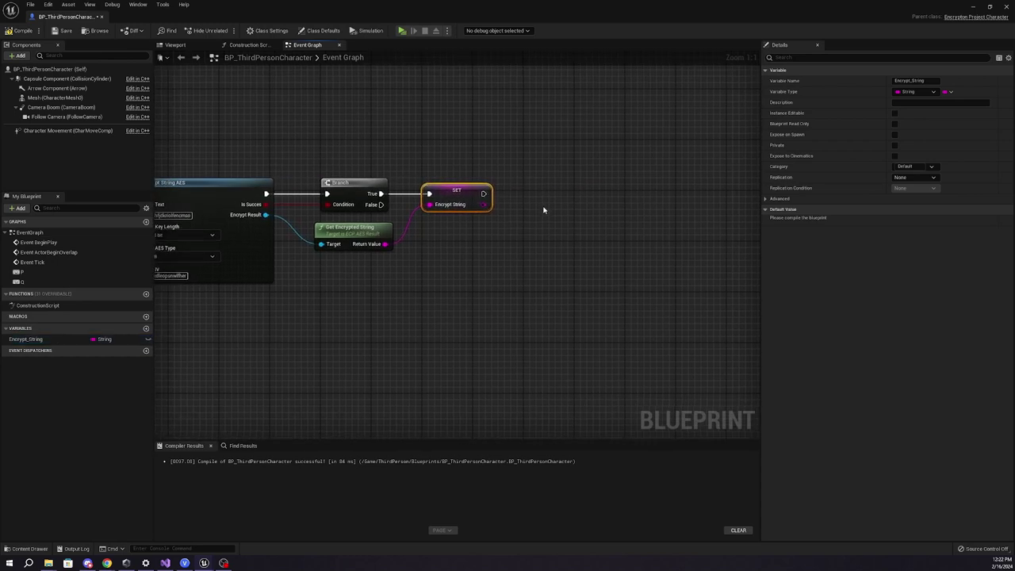
# Add a Print String node next to the SET node.
pyautogui.rightClick(544, 210)
pyautogui.write('print')
pyautogui.press('Return')
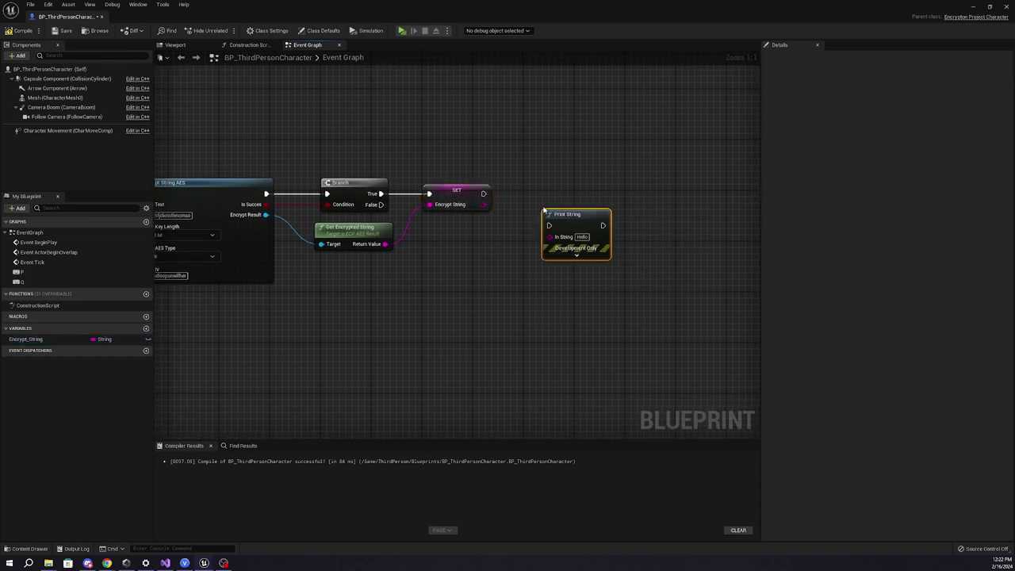
pyautogui.moveTo(559, 231)
pyautogui.mouseDown()
pyautogui.moveTo(653, 199)
pyautogui.moveTo(586, 235)
pyautogui.mouseUp()
# Print 'Encrypted:' appended with Encrypt_String, running after the SET node.
pyautogui.write('append')
pyautogui.press('Return')
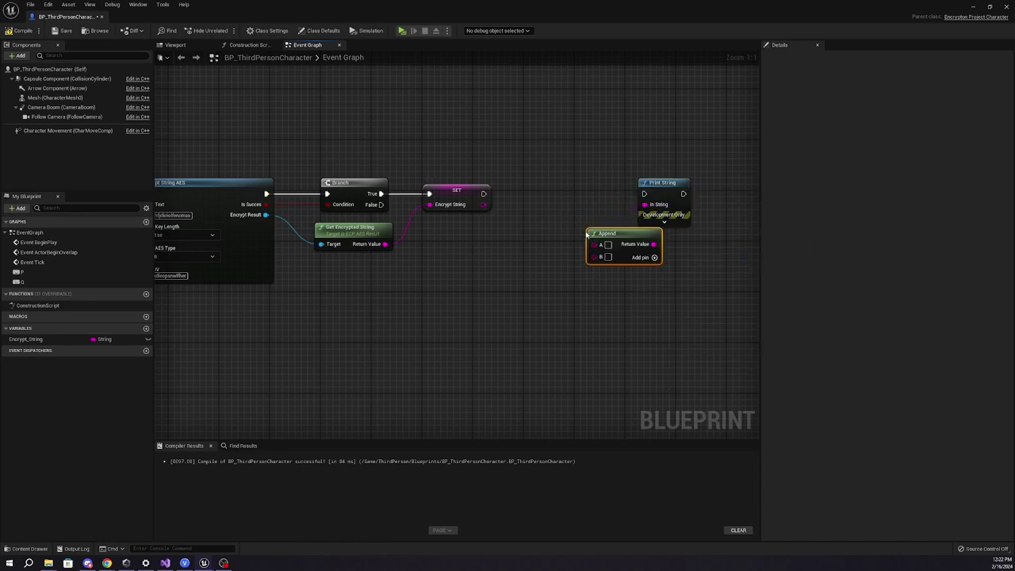
pyautogui.moveTo(603, 249); pyautogui.dragTo(545, 255)
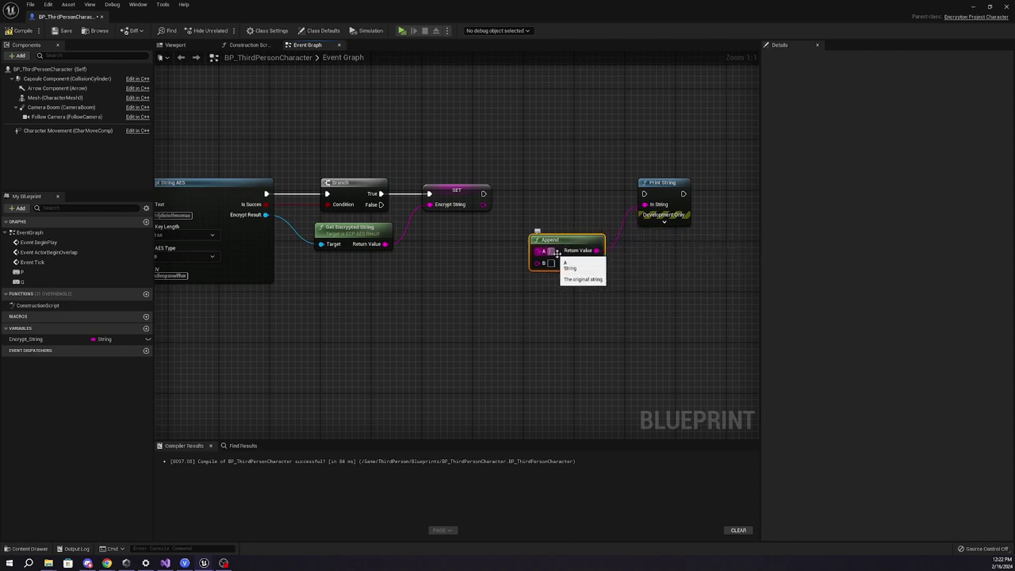
pyautogui.click(553, 251)
pyautogui.write('Encrypted:')
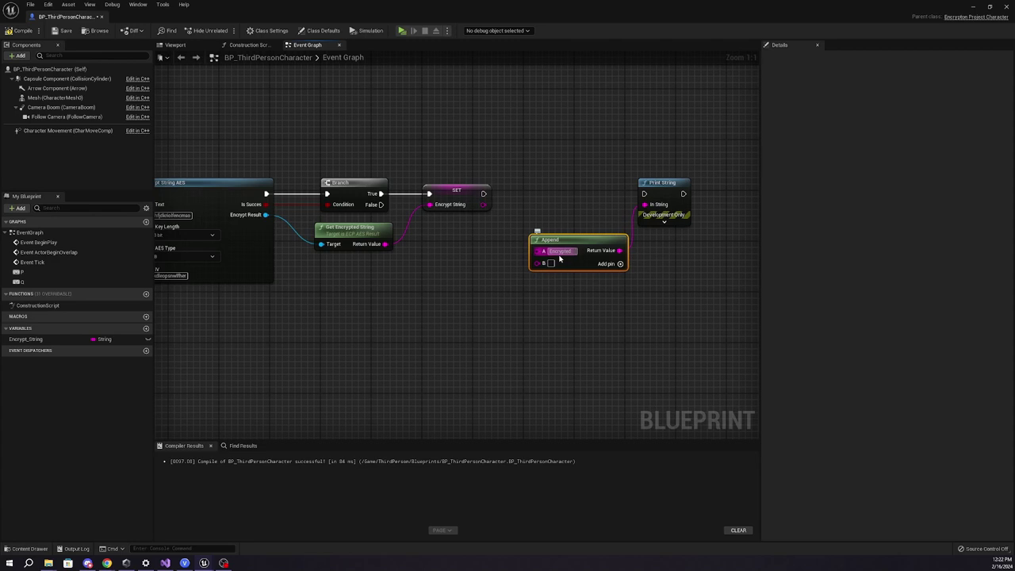
pyautogui.moveTo(538, 263); pyautogui.dragTo(482, 200)
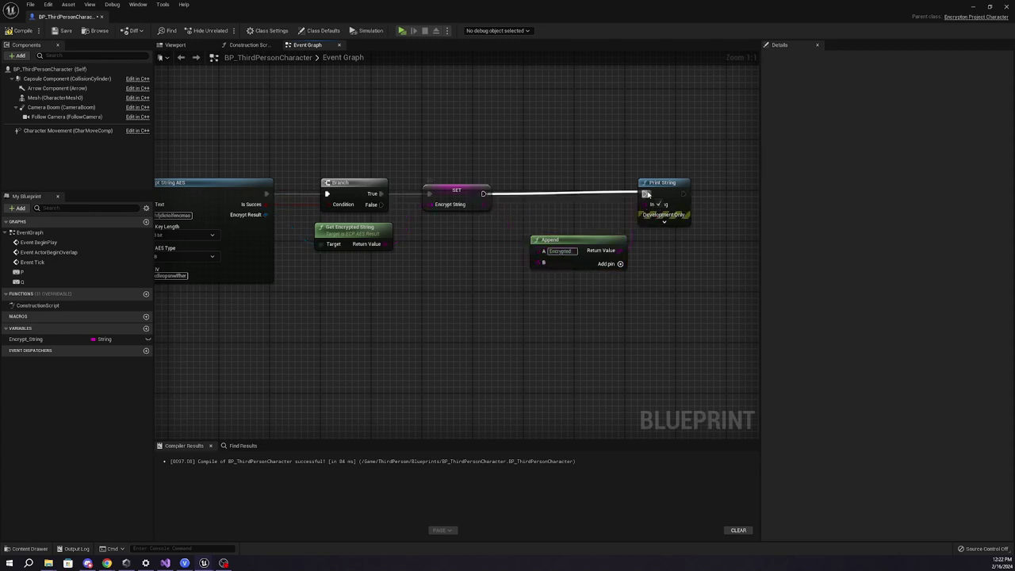
pyautogui.moveTo(482, 195); pyautogui.dragTo(644, 194)
# Change the Print String's text colour to a darker cyan.
pyautogui.click(665, 222)
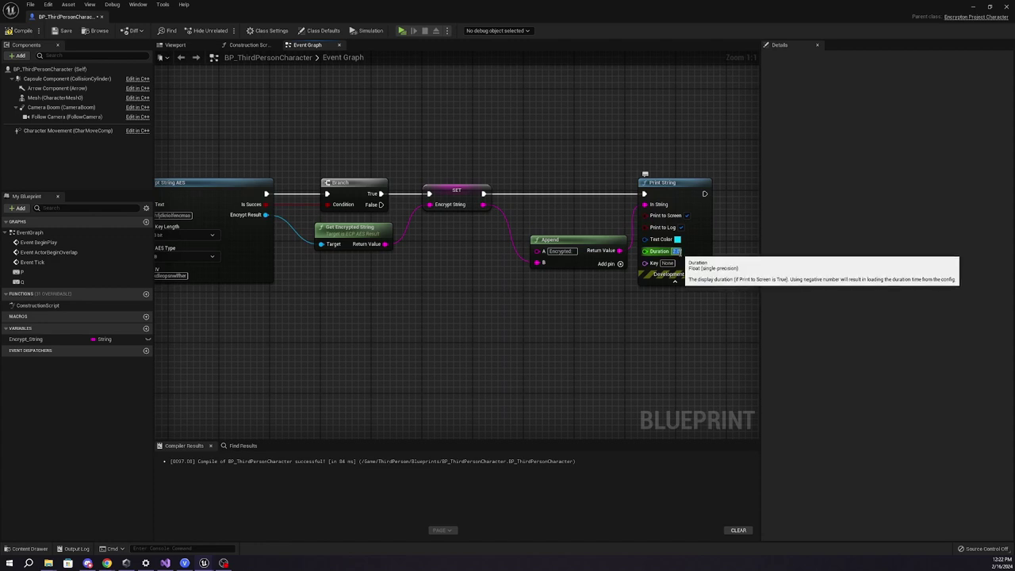
pyautogui.click(678, 251)
pyautogui.click(677, 239)
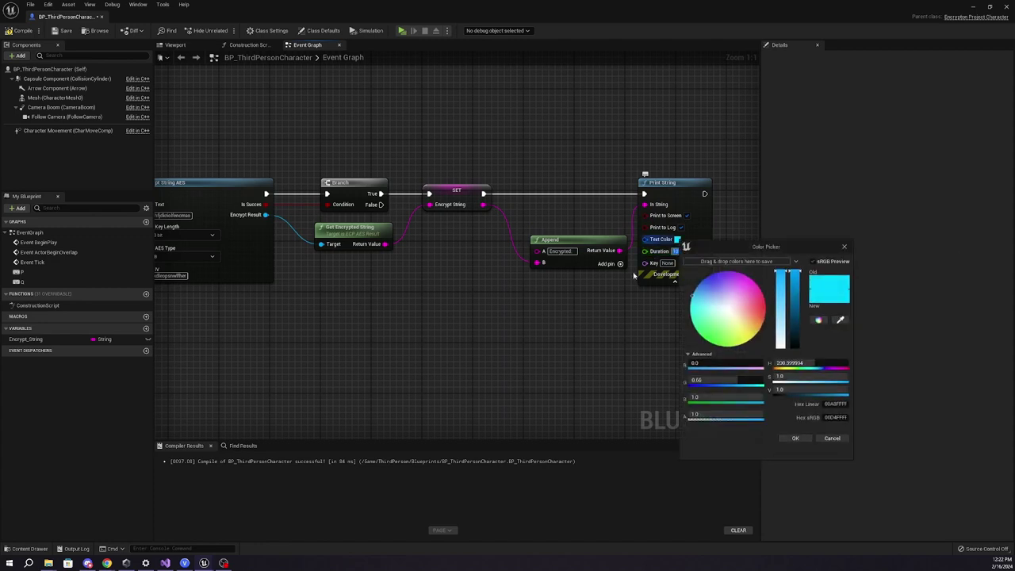
pyautogui.moveTo(800, 292); pyautogui.dragTo(796, 300)
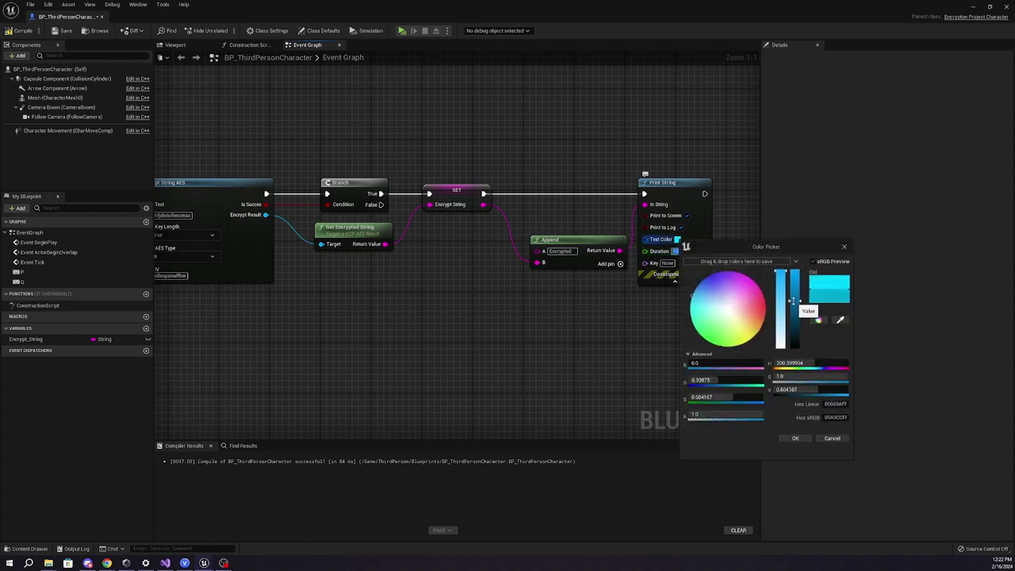
pyautogui.click(801, 439)
pyautogui.moveTo(585, 248); pyautogui.dragTo(570, 222)
pyautogui.moveTo(405, 334)
pyautogui.mouseDown(button='right')
pyautogui.moveTo(434, 334)
pyautogui.moveTo(661, 229)
pyautogui.moveTo(674, 213)
pyautogui.mouseUp(button='right')
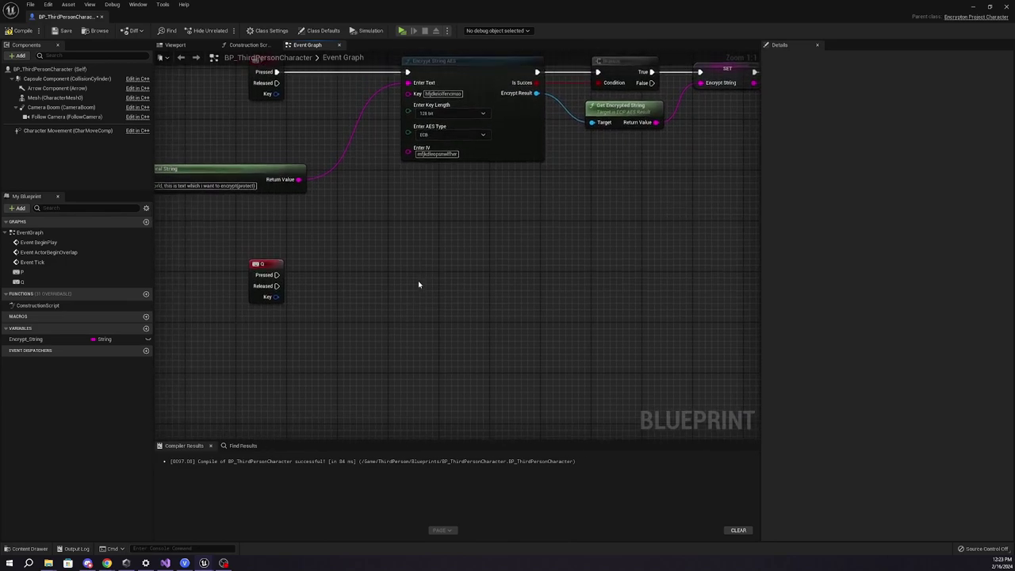
# Add a Decrypt String AES node triggered by Q Pressed and fed the Encrypt Result.
pyautogui.rightClick(389, 294)
pyautogui.write('decrypt aes')
pyautogui.click(432, 334)
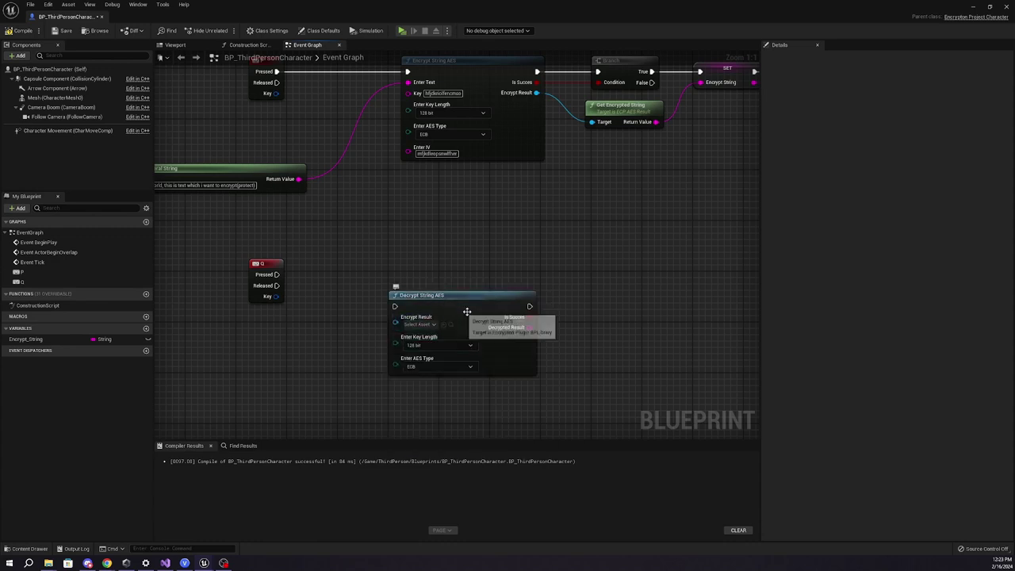
pyautogui.moveTo(276, 274); pyautogui.dragTo(395, 274)
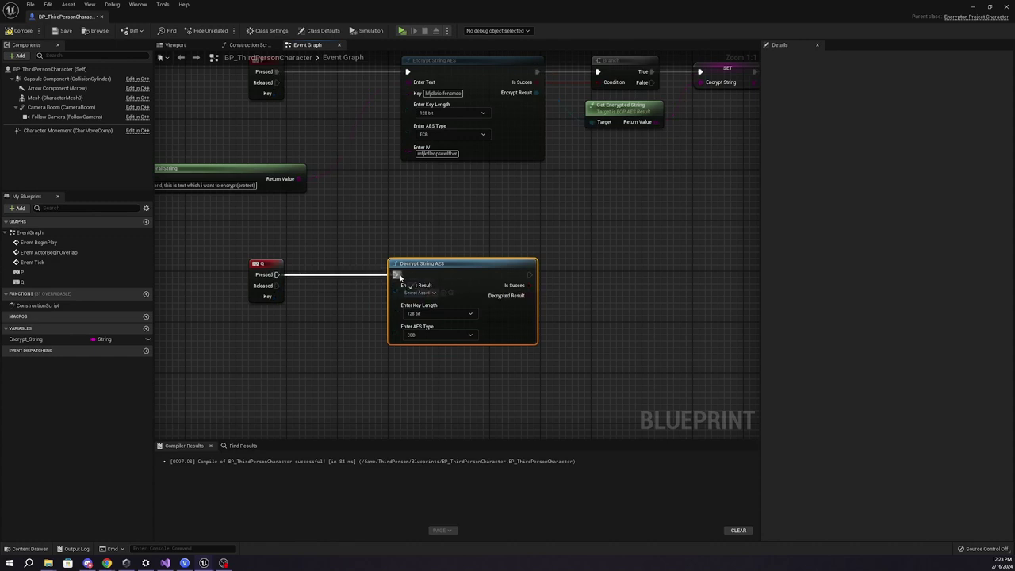
pyautogui.moveTo(535, 93); pyautogui.dragTo(395, 286)
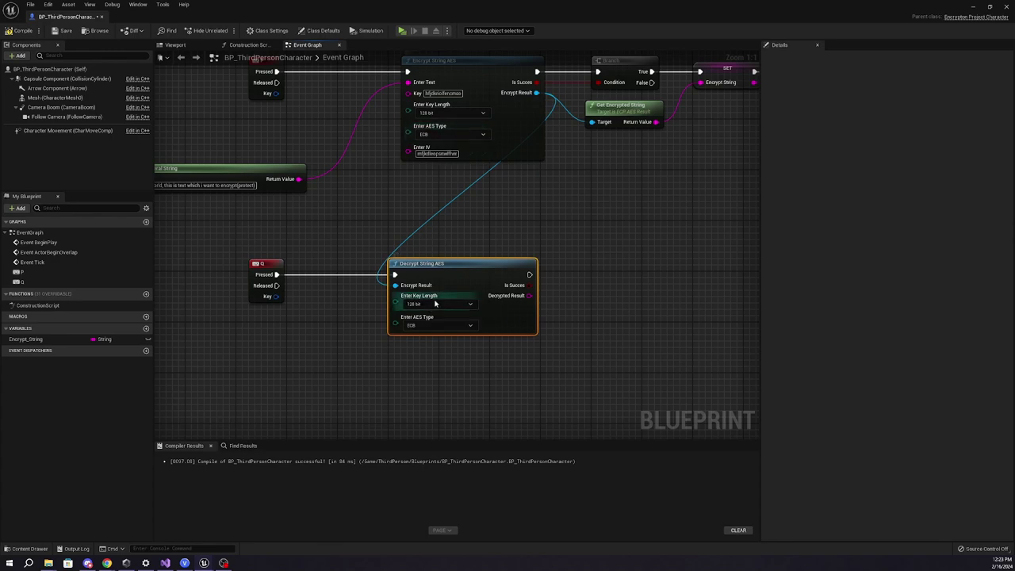
# Add a Branch on the decryption's Is Success output.
pyautogui.moveTo(474, 346); pyautogui.dragTo(346, 388, button='right')
pyautogui.moveTo(397, 330); pyautogui.dragTo(450, 323)
pyautogui.write('br')
pyautogui.press('Return')
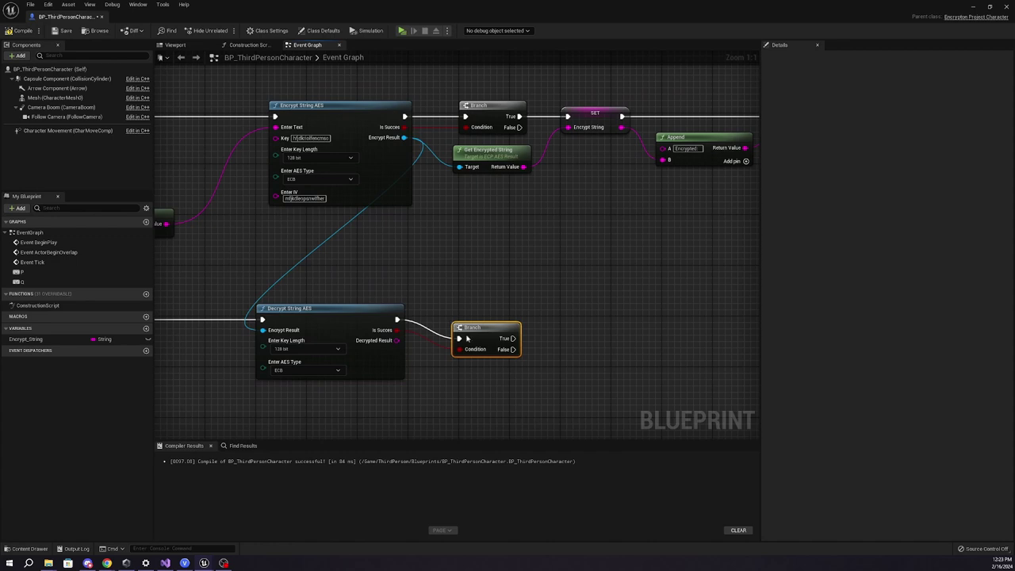
pyautogui.moveTo(483, 321); pyautogui.dragTo(476, 322)
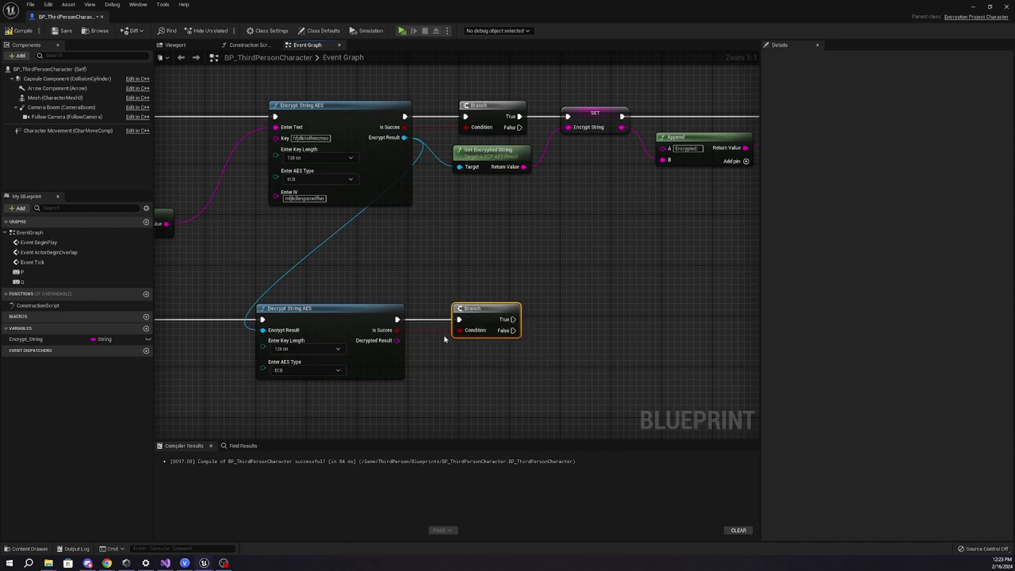
# Compare the original literal string to the Decrypted Result with an Equal Exactly (===) node.
pyautogui.rightClick(557, 329)
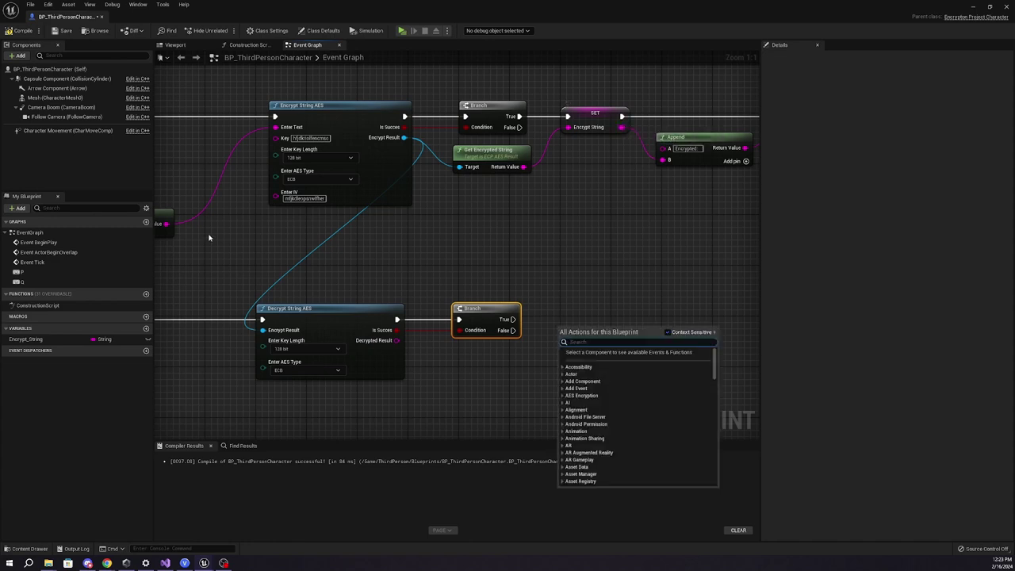
pyautogui.moveTo(171, 224); pyautogui.dragTo(539, 267)
pyautogui.write('==')
pyautogui.click(578, 322)
pyautogui.moveTo(403, 340)
pyautogui.mouseDown()
pyautogui.moveTo(548, 280)
pyautogui.moveTo(482, 264)
pyautogui.mouseUp()
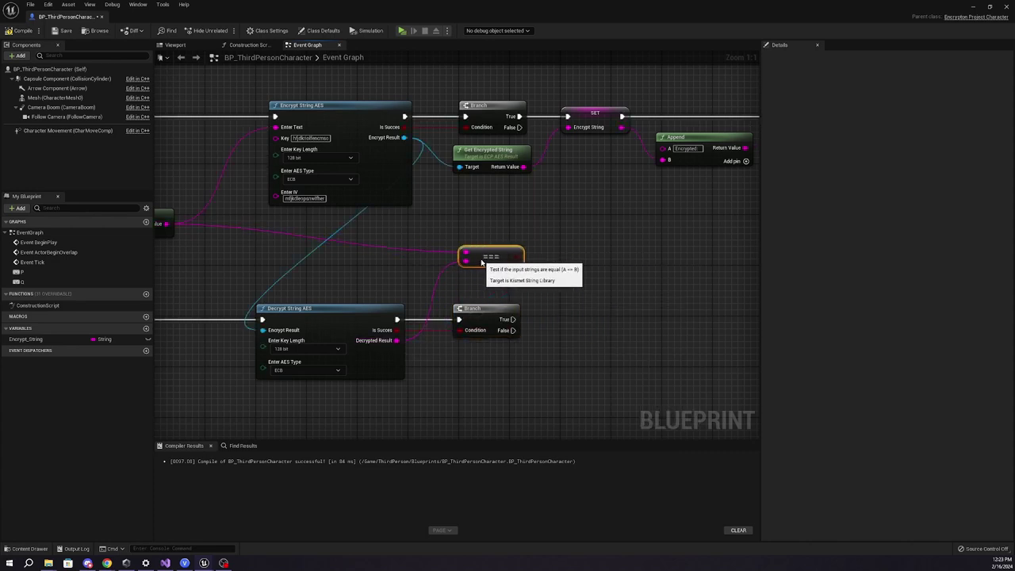
# Add a Print String node for the decryption output.
pyautogui.rightClick(546, 329)
pyautogui.write('print')
pyautogui.press('Return')
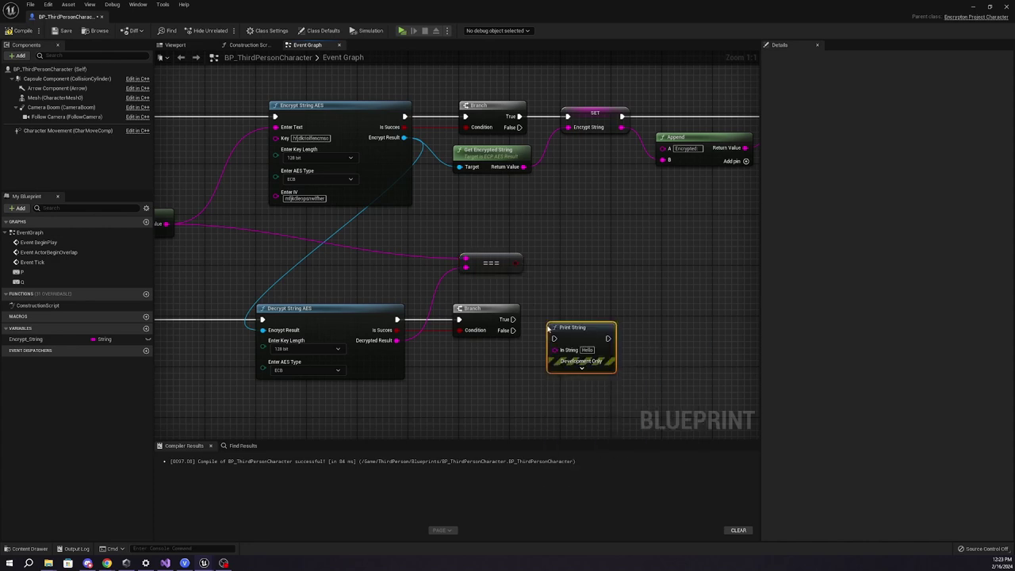
# Run the Print String on the decrypt Branch's True output with magenta text colour.
pyautogui.moveTo(508, 320)
pyautogui.mouseDown()
pyautogui.moveTo(554, 339)
pyautogui.moveTo(615, 325)
pyautogui.mouseUp()
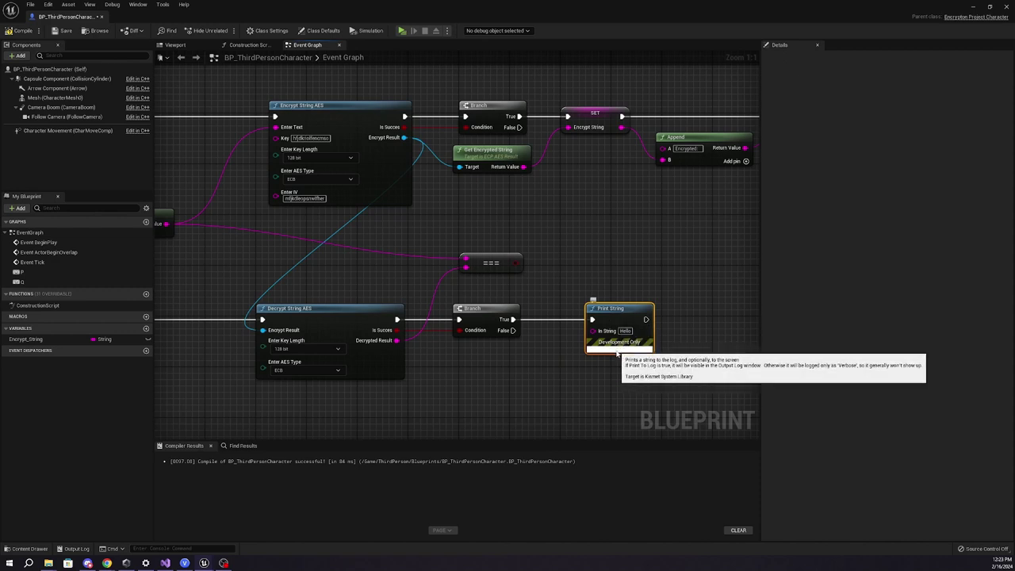
pyautogui.click(619, 349)
pyautogui.moveTo(527, 398)
pyautogui.mouseDown(button='right')
pyautogui.moveTo(519, 337)
pyautogui.moveTo(544, 344)
pyautogui.mouseUp(button='right')
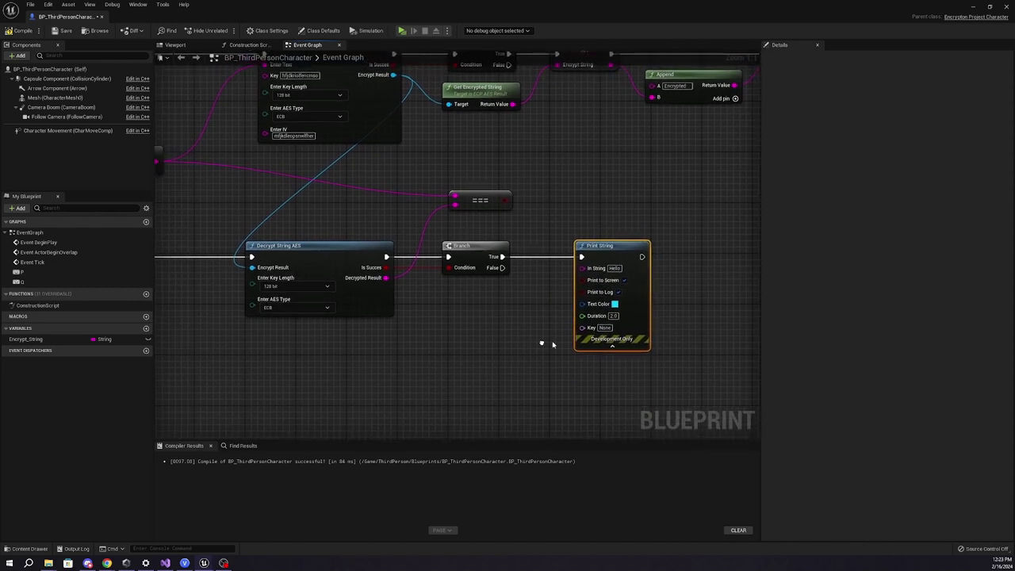
pyautogui.click(615, 304)
pyautogui.click(689, 346)
pyautogui.moveTo(689, 346); pyautogui.dragTo(677, 340)
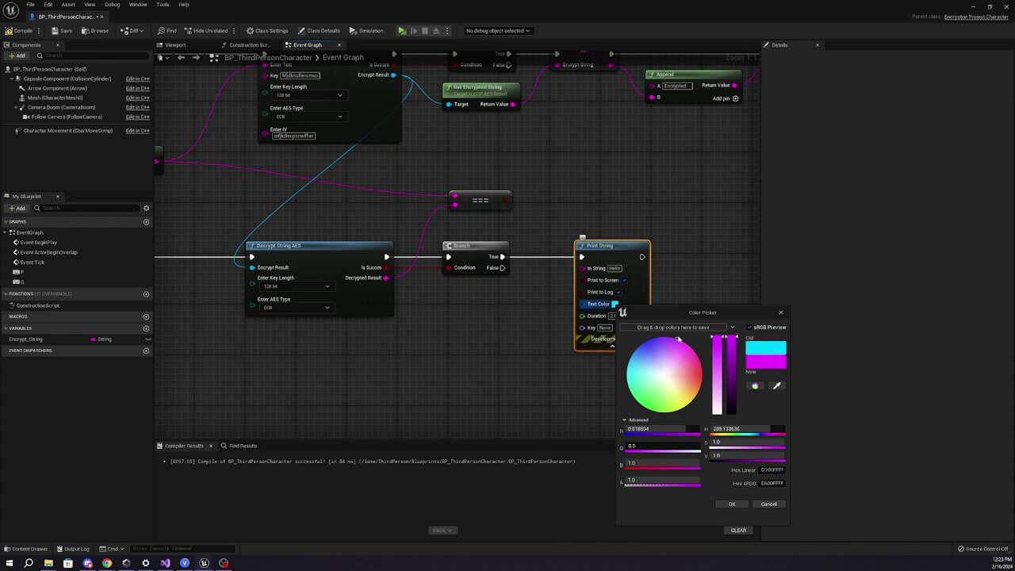
pyautogui.moveTo(678, 339); pyautogui.dragTo(689, 343)
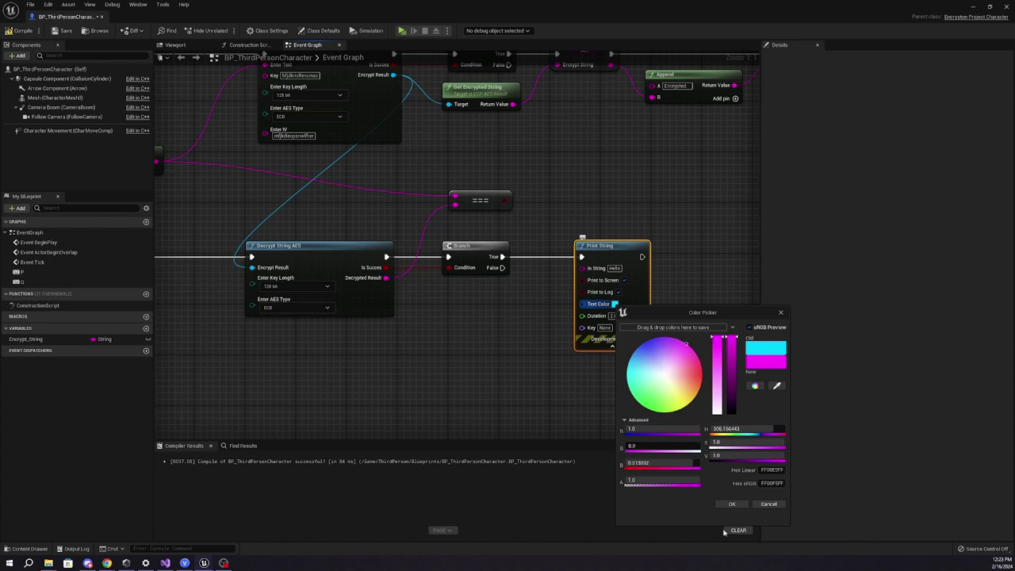
pyautogui.click(729, 504)
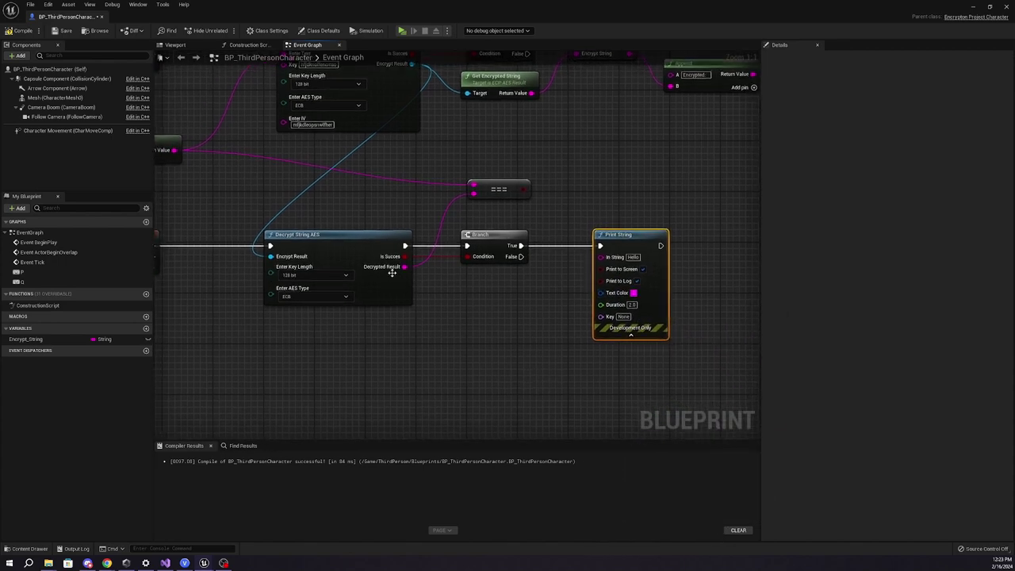
# Paste the Append node, prefix it 'Decrypted', add Decrypted Result as B and feed it to the print.
pyautogui.moveTo(602, 257); pyautogui.dragTo(636, 257)
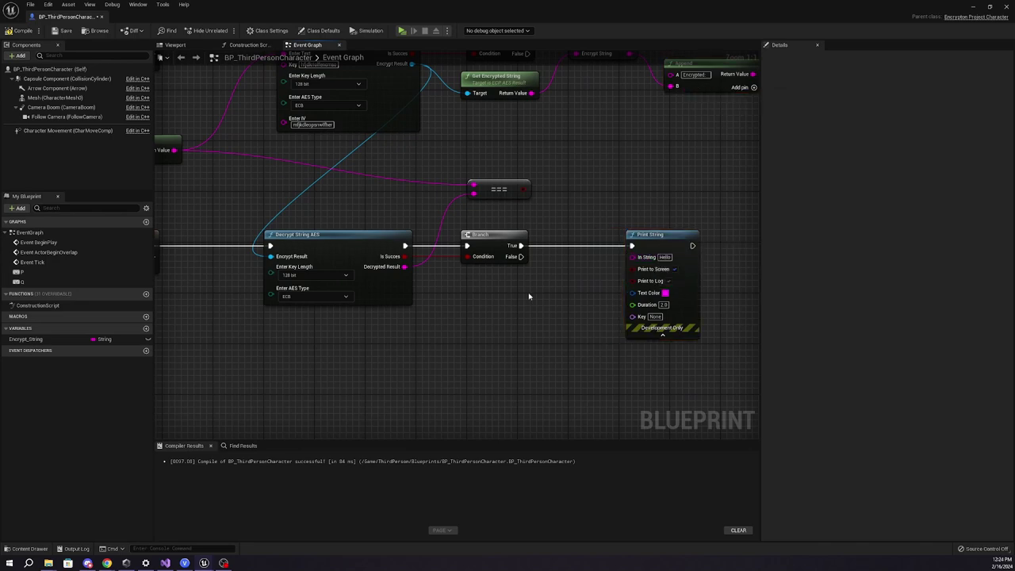
pyautogui.hotkey('ctrl', 'v')
pyautogui.moveTo(650, 235); pyautogui.dragTo(682, 235)
pyautogui.moveTo(620, 309); pyautogui.dragTo(664, 256)
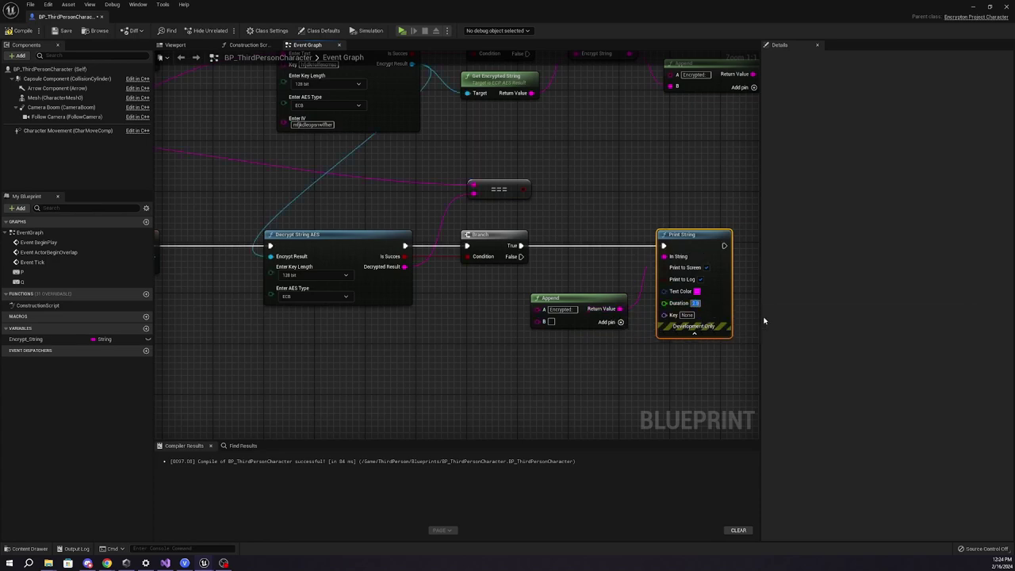
pyautogui.moveTo(579, 318); pyautogui.dragTo(591, 298)
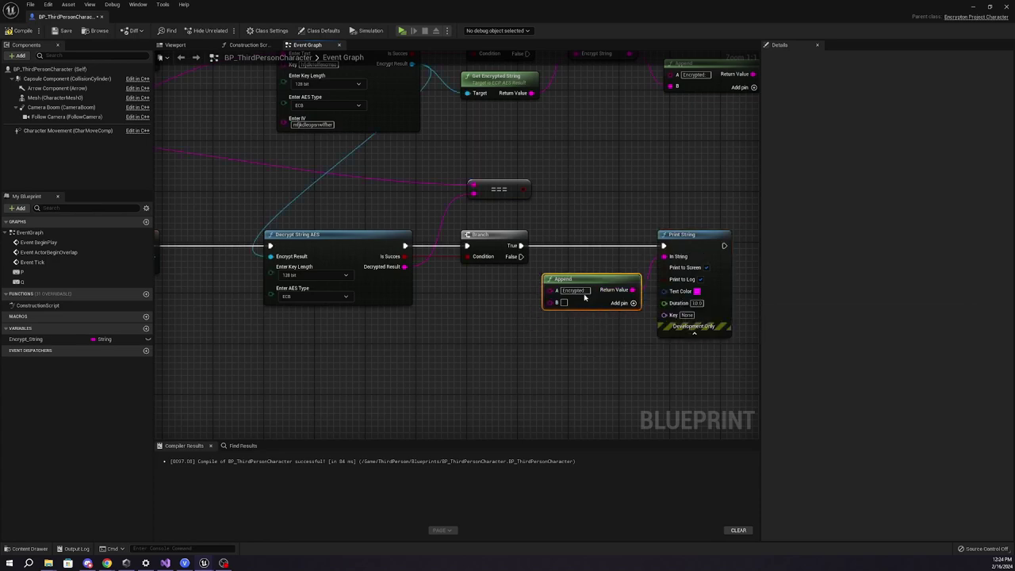
pyautogui.click(573, 291)
pyautogui.press('Return')
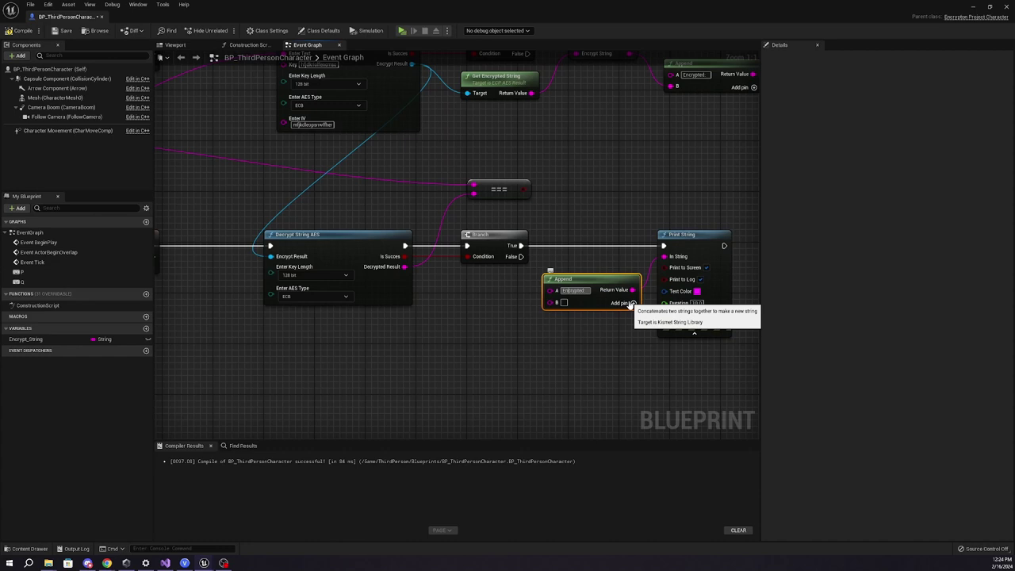
pyautogui.click(602, 335)
pyautogui.moveTo(552, 302); pyautogui.dragTo(384, 271)
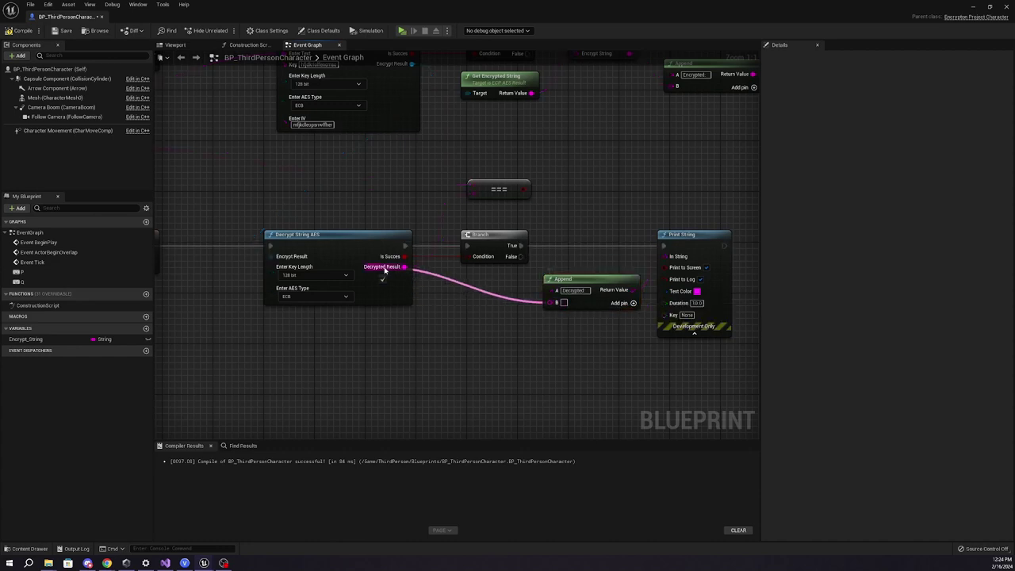
pyautogui.moveTo(555, 314); pyautogui.dragTo(391, 304, button='right')
pyautogui.click(420, 266)
# Duplicate the print, chain the copy after the first, and feed it from a Select String node.
pyautogui.moveTo(603, 311); pyautogui.dragTo(522, 312, button='right')
pyautogui.click(461, 241)
pyautogui.hotkey('ctrl', 'c')
pyautogui.hotkey('ctrl', 'v')
pyautogui.moveTo(478, 235)
pyautogui.mouseDown()
pyautogui.moveTo(577, 253)
pyautogui.moveTo(667, 234)
pyautogui.moveTo(560, 277)
pyautogui.mouseUp()
pyautogui.write('selec')
pyautogui.press('Return')
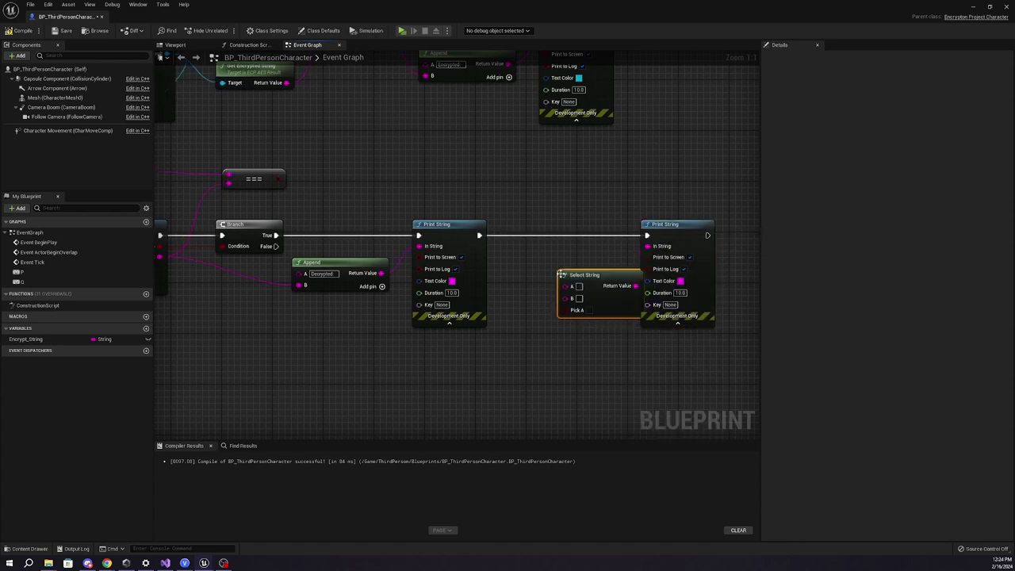
# Drive the Select String with the comparison result and fill in its match and mismatch texts.
pyautogui.moveTo(619, 296)
pyautogui.mouseDown()
pyautogui.moveTo(593, 277)
pyautogui.moveTo(256, 168)
pyautogui.moveTo(513, 200)
pyautogui.mouseUp()
pyautogui.doubleClick(308, 180)
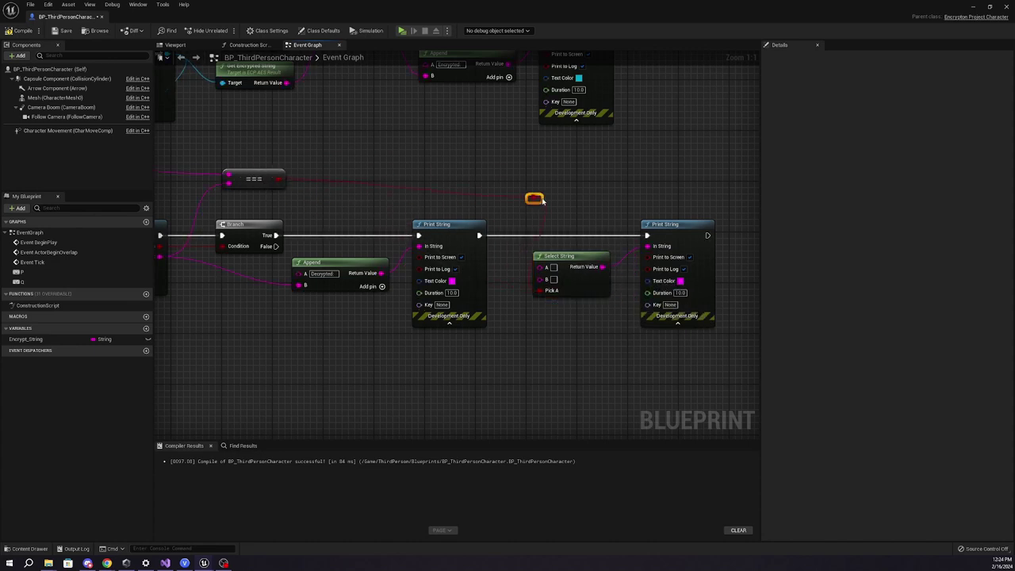
pyautogui.click(564, 269)
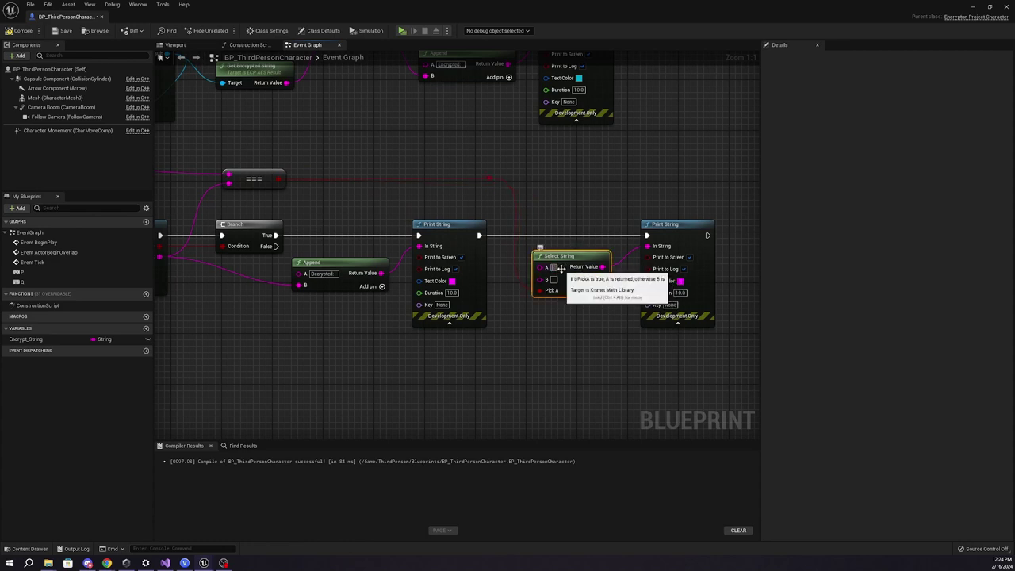
pyautogui.click(559, 269)
pyautogui.write('True')
pyautogui.click(555, 280)
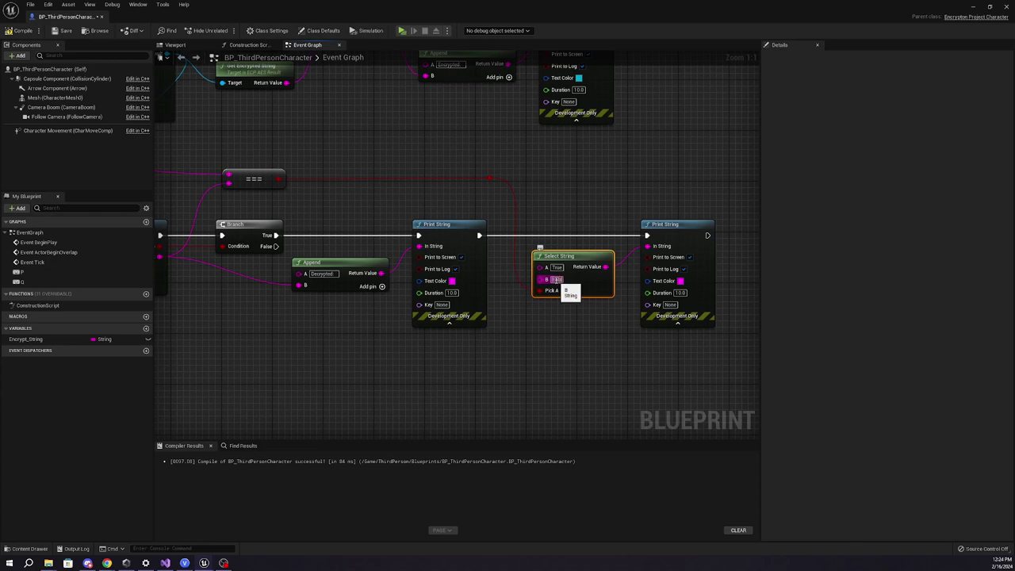
# Feed the second print's Text Color from a Select Color node picked by the success result.
pyautogui.click(628, 310)
pyautogui.moveTo(648, 280); pyautogui.dragTo(572, 331)
pyautogui.write('select')
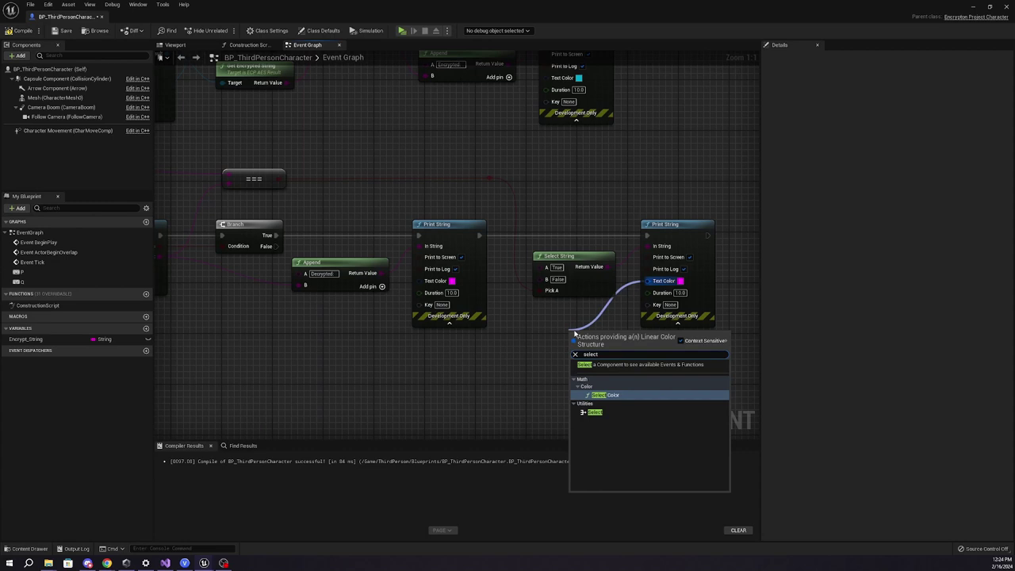
pyautogui.press('Return')
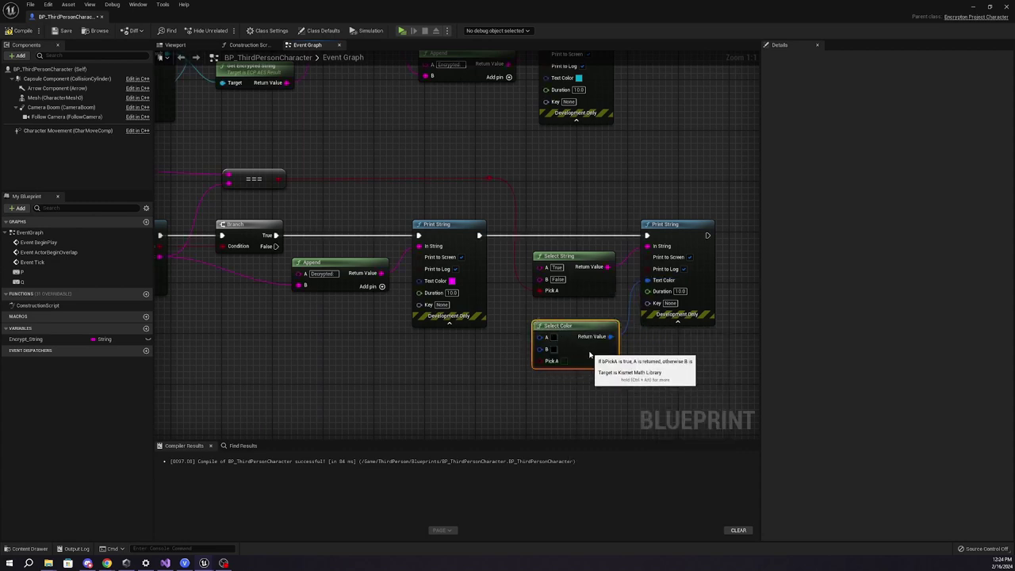
pyautogui.moveTo(539, 361); pyautogui.dragTo(487, 182)
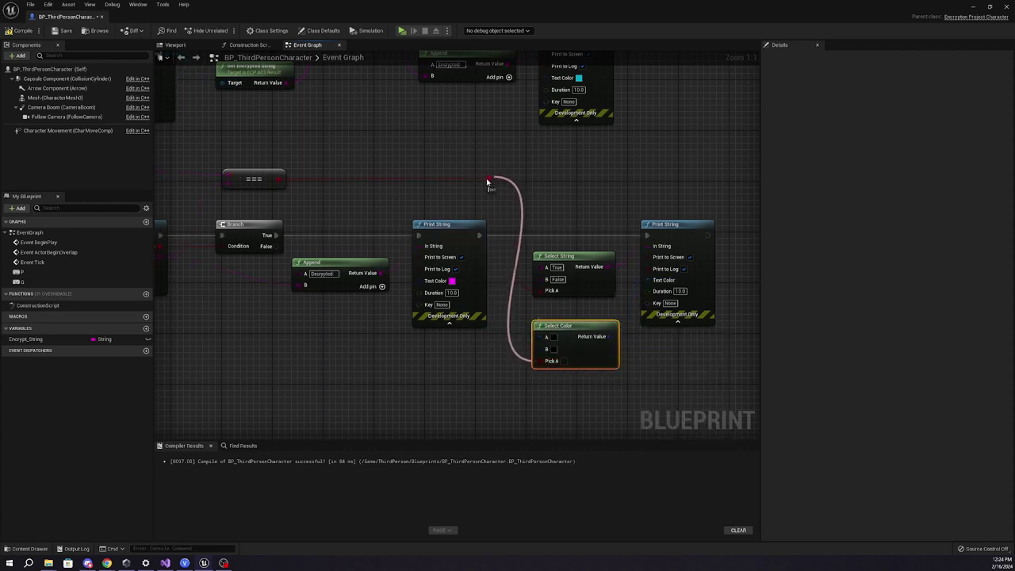
pyautogui.press('Escape')
pyautogui.moveTo(491, 177); pyautogui.dragTo(549, 364)
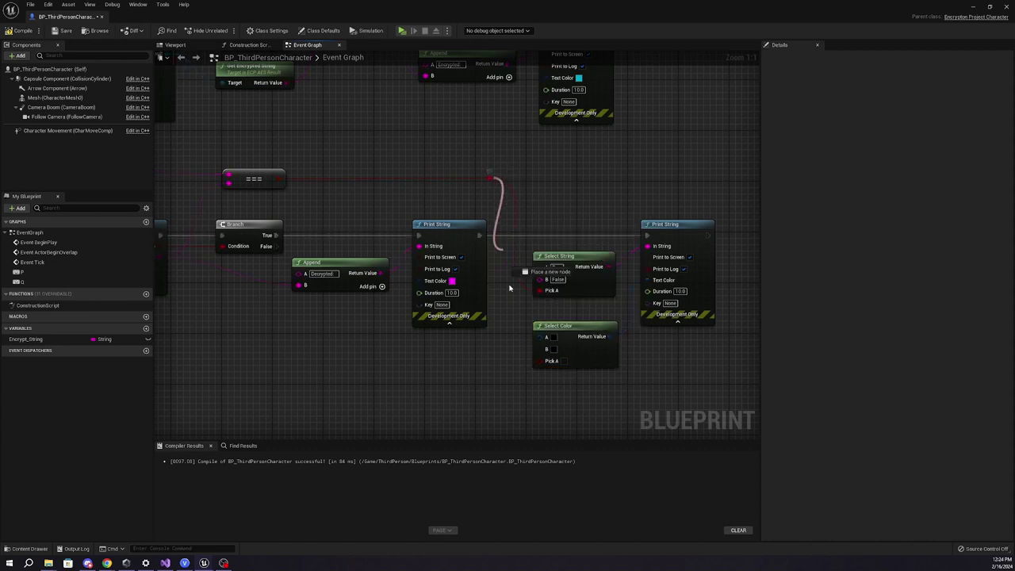
# Set Select Color option A to bright green and option B to full red.
pyautogui.click(552, 337)
pyautogui.moveTo(668, 376); pyautogui.dragTo(658, 432)
pyautogui.click(668, 371)
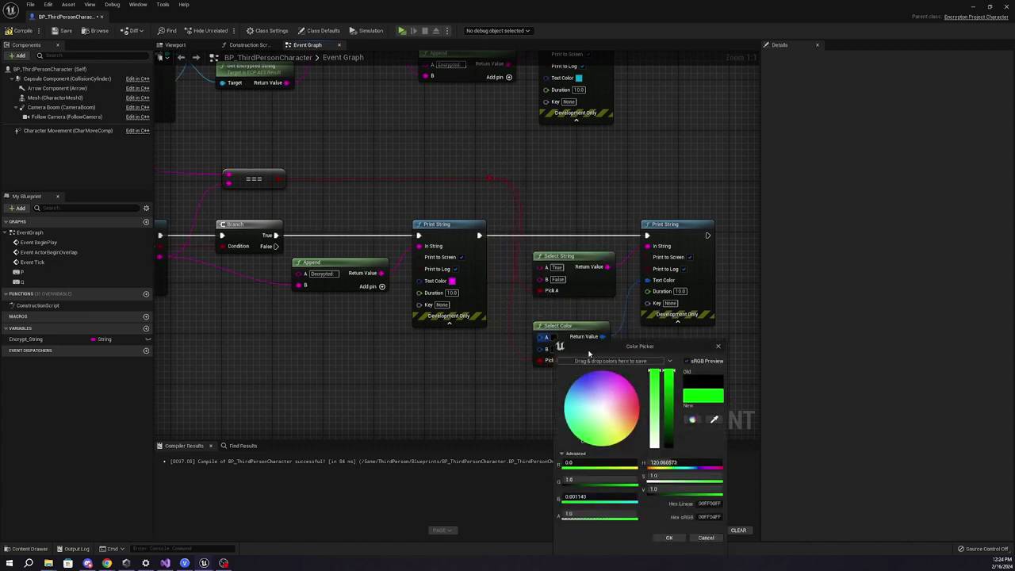
pyautogui.click(668, 537)
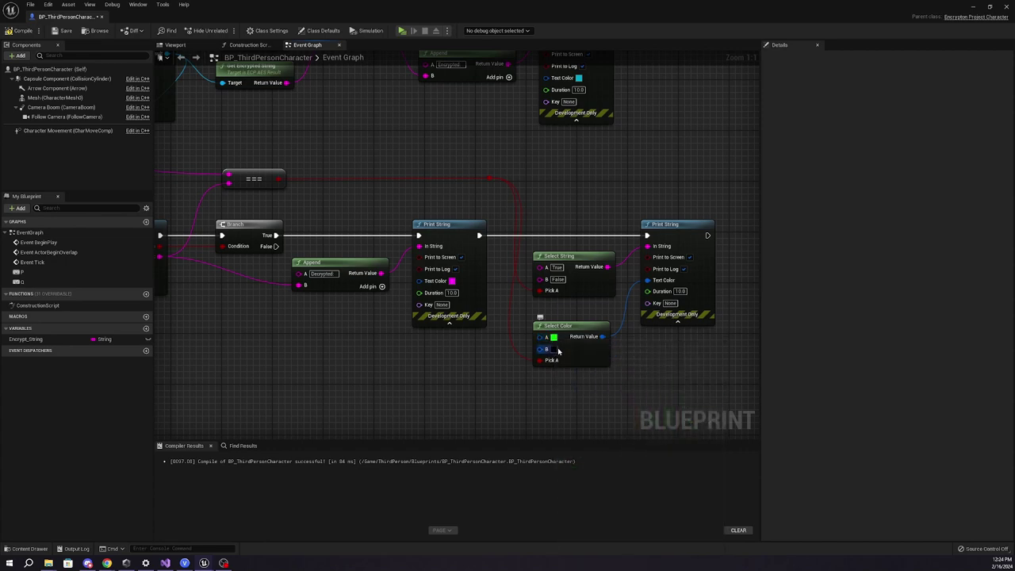
pyautogui.click(555, 350)
pyautogui.click(657, 373)
pyautogui.click(669, 371)
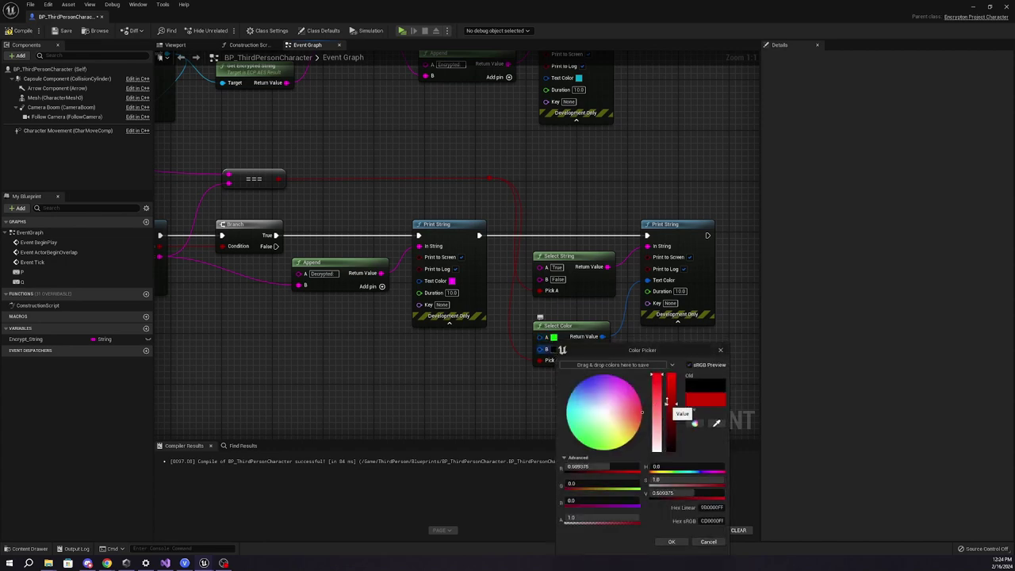
pyautogui.click(674, 542)
pyautogui.moveTo(496, 415); pyautogui.dragTo(680, 397, button='right')
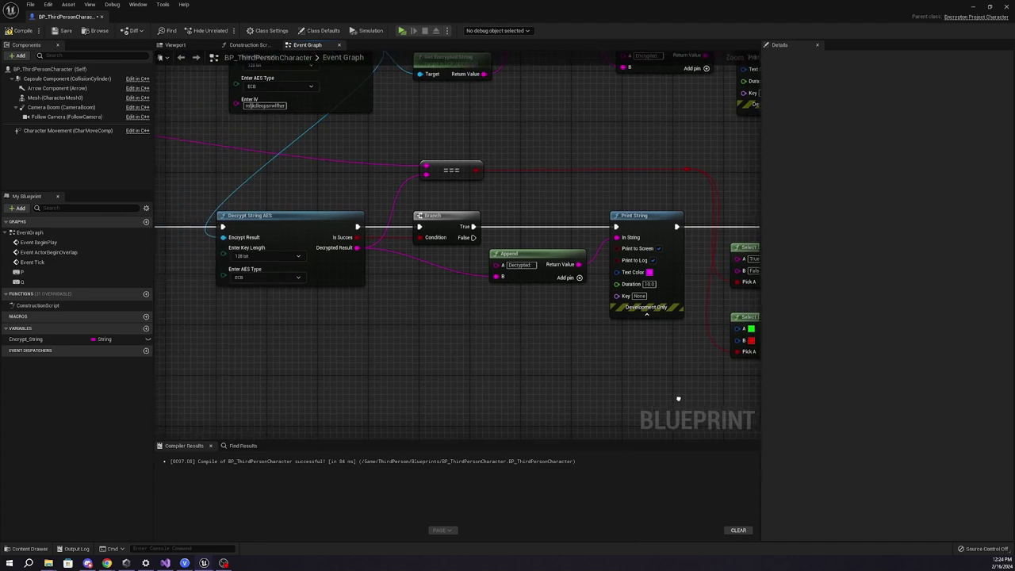
pyautogui.scroll(-2, 596, 356)
pyautogui.moveTo(596, 356); pyautogui.dragTo(567, 390, button='right')
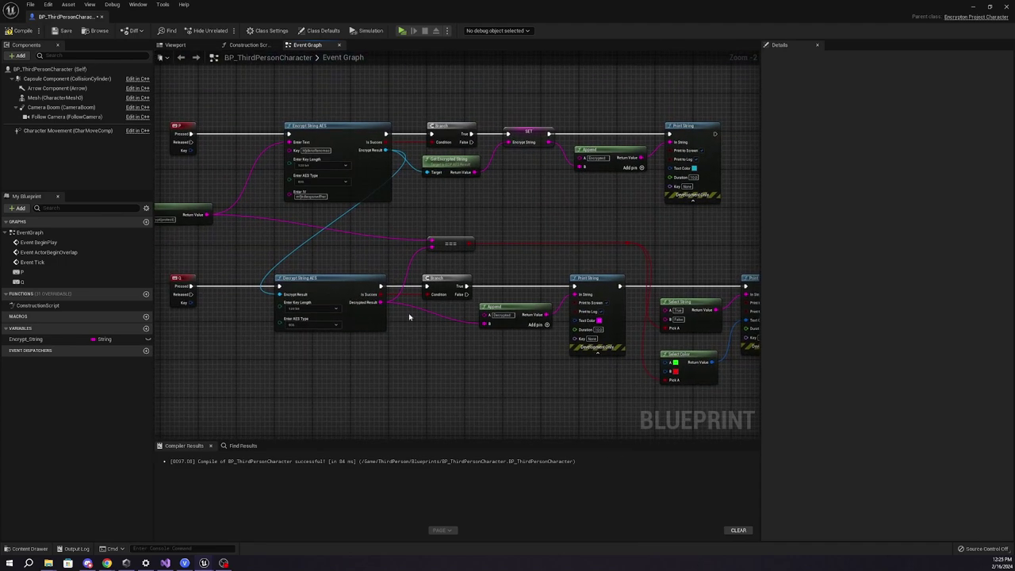
# Compile BP_ThirdPersonCharacter and play the game to test the P and Q keys.
pyautogui.click(19, 30)
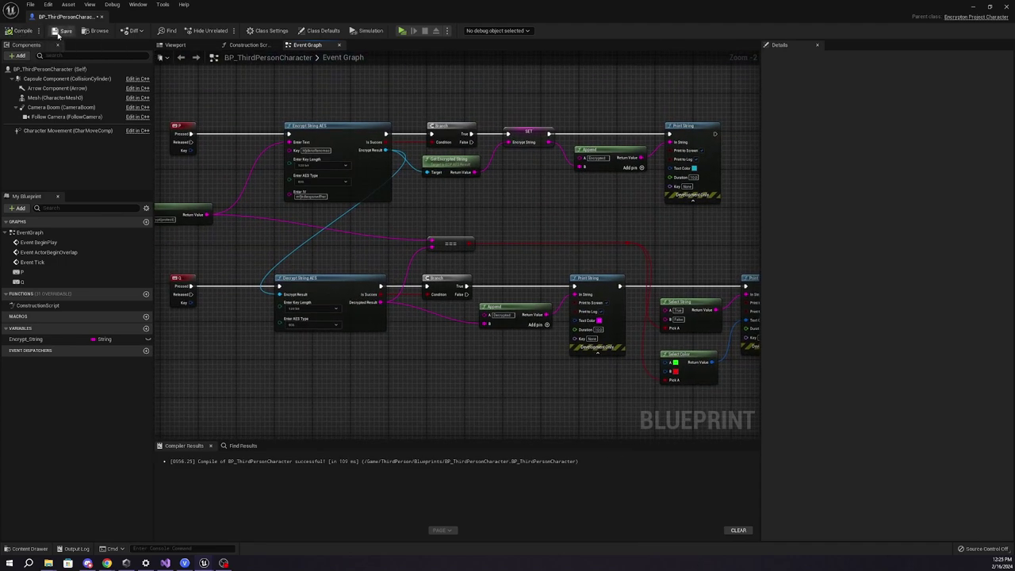
pyautogui.click(402, 31)
pyautogui.moveTo(436, 298); pyautogui.dragTo(459, 304, button='right')
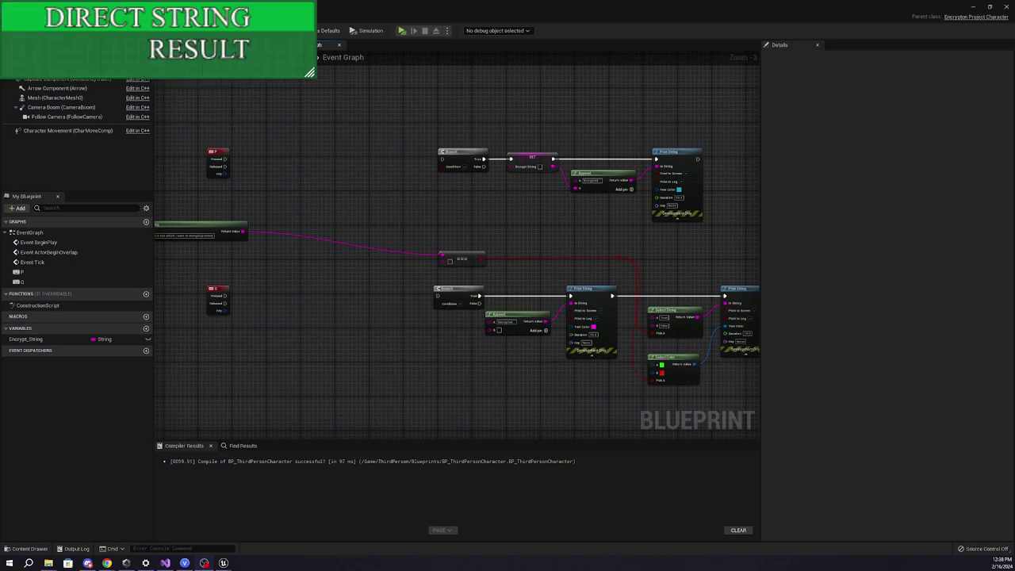
# Add an Encrypt String XOR node beside the P key event.
pyautogui.scroll(3, 291, 188)
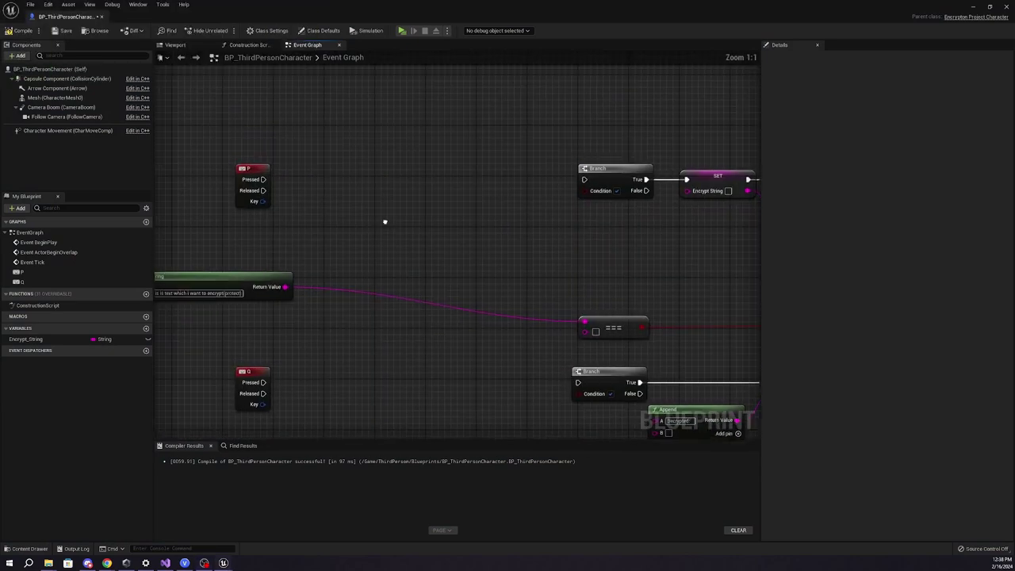
pyautogui.rightClick(354, 196)
pyautogui.write('encr')
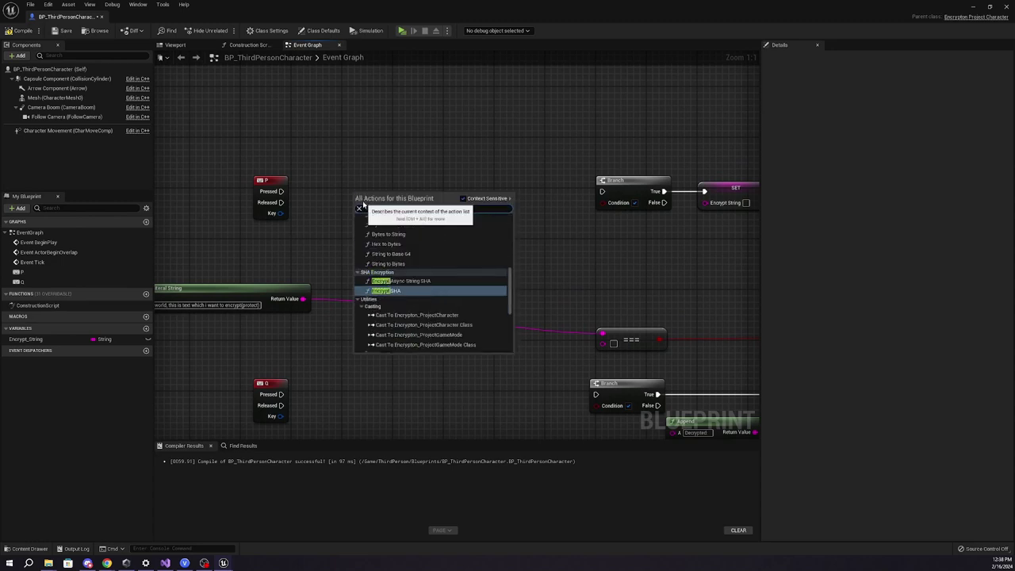
pyautogui.write(' xor')
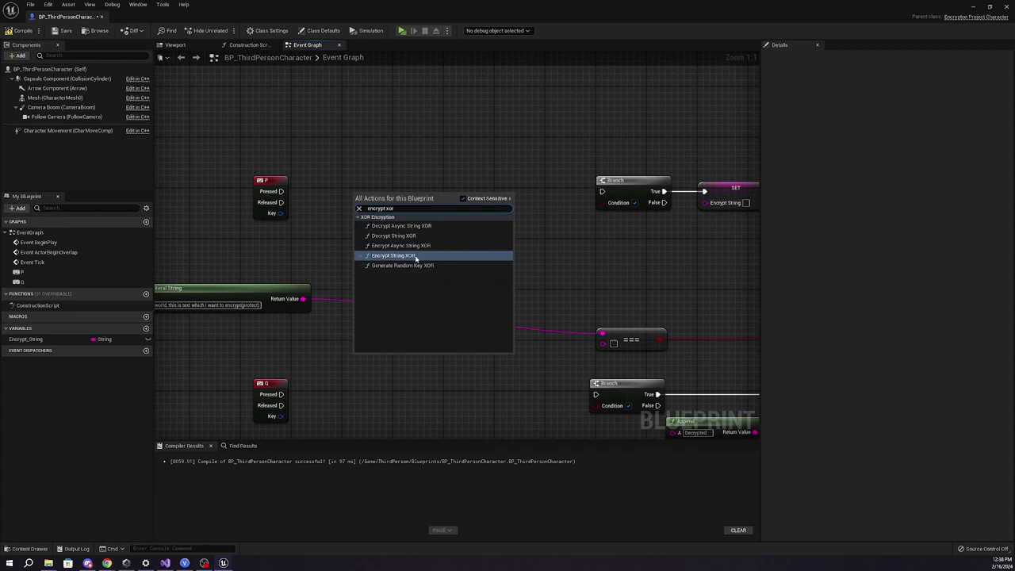
pyautogui.click(400, 255)
# Wire P Pressed into Encrypt String XOR, Is Success to the Branch, and Encrypt Result to the SET.
pyautogui.moveTo(281, 191)
pyautogui.mouseDown()
pyautogui.moveTo(438, 193)
pyautogui.moveTo(303, 298)
pyautogui.mouseUp()
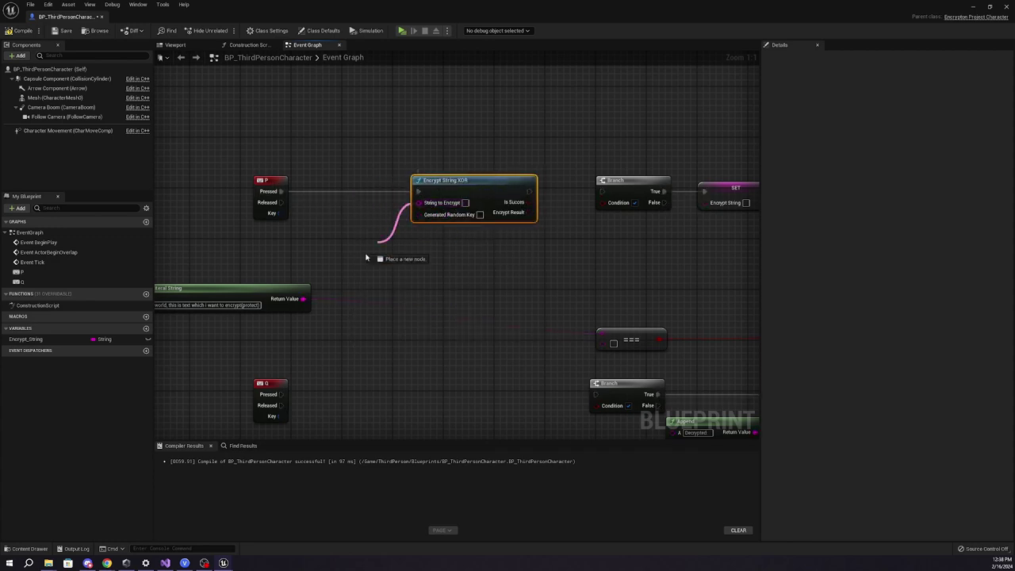
pyautogui.moveTo(526, 202)
pyautogui.mouseDown()
pyautogui.moveTo(603, 202)
pyautogui.moveTo(529, 191)
pyautogui.mouseUp()
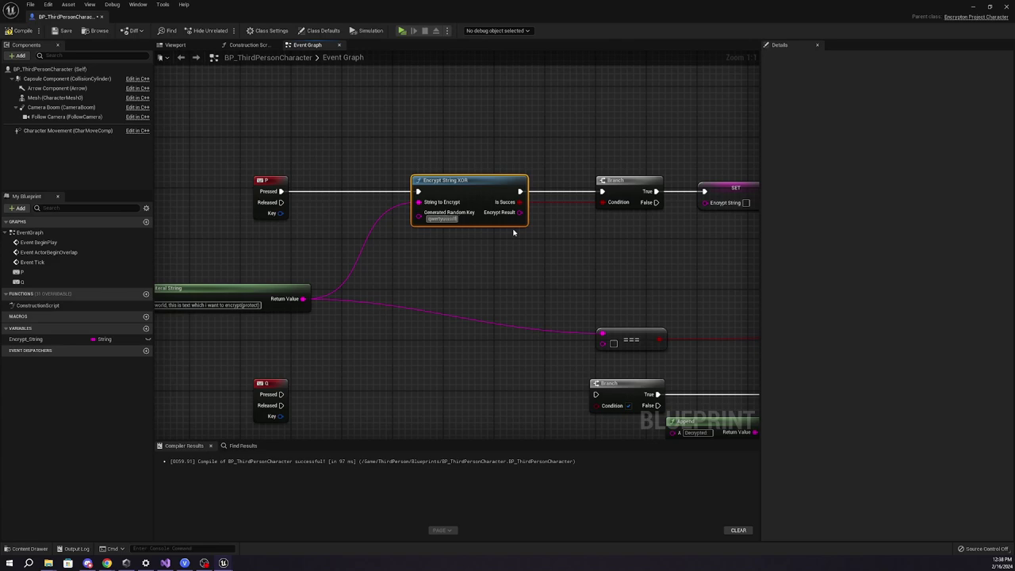
pyautogui.click(448, 219)
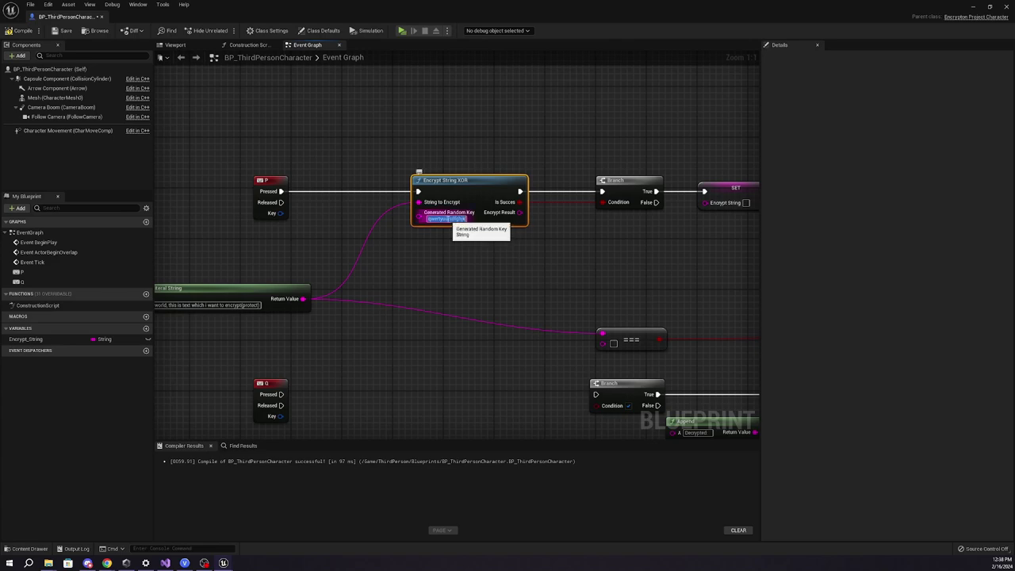
pyautogui.moveTo(448, 219); pyautogui.dragTo(276, 196, button='right')
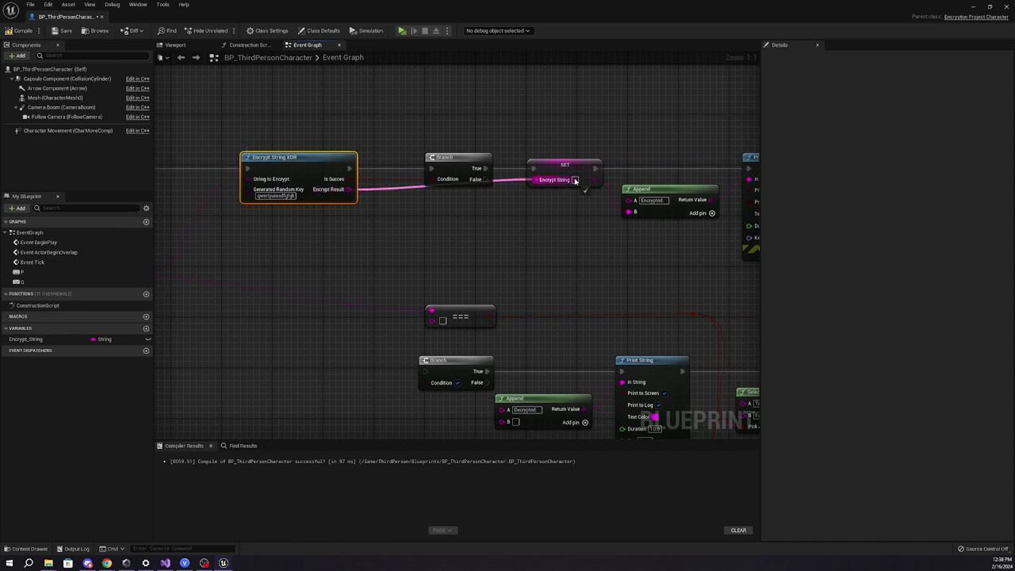
pyautogui.moveTo(548, 211); pyautogui.dragTo(706, 189, button='right')
pyautogui.rightClick(381, 382)
# Add a Decrypt String XOR node run by Q Pressed, fed by the encrypted result.
pyautogui.write('decrypt')
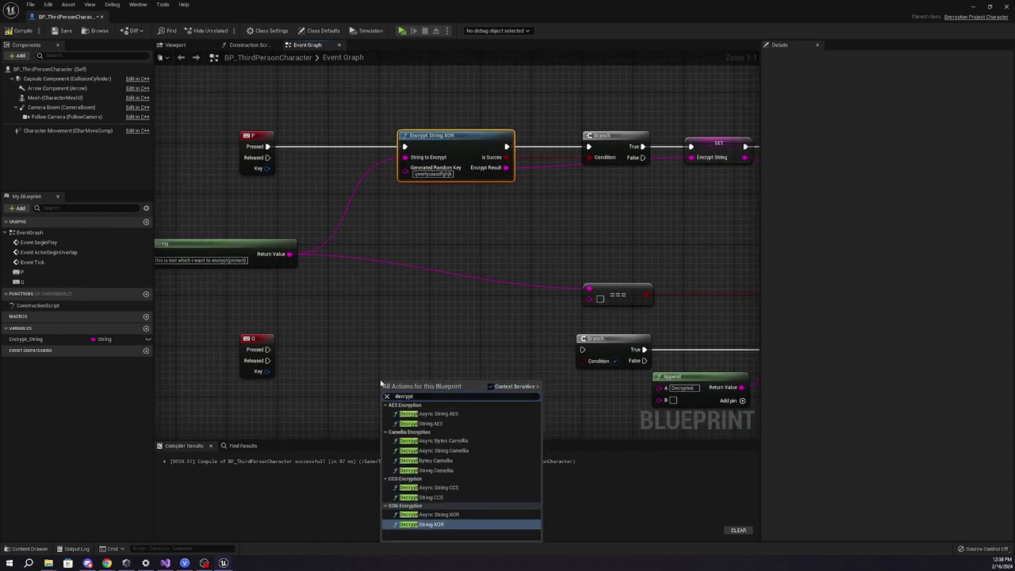
pyautogui.write(' xor')
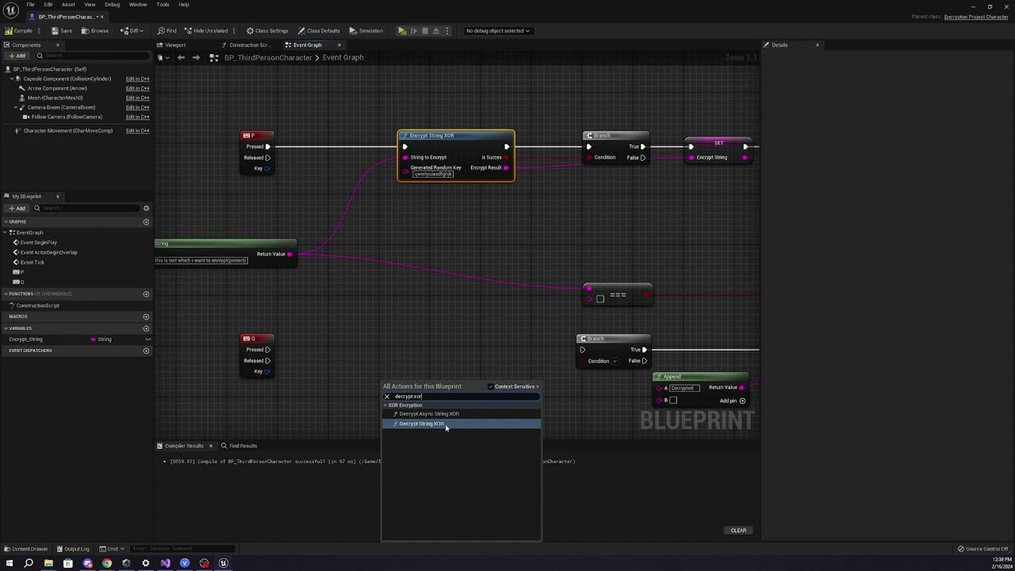
pyautogui.click(444, 425)
pyautogui.moveTo(429, 396); pyautogui.dragTo(403, 351)
pyautogui.moveTo(267, 350); pyautogui.dragTo(360, 350)
pyautogui.moveTo(506, 167); pyautogui.dragTo(370, 361)
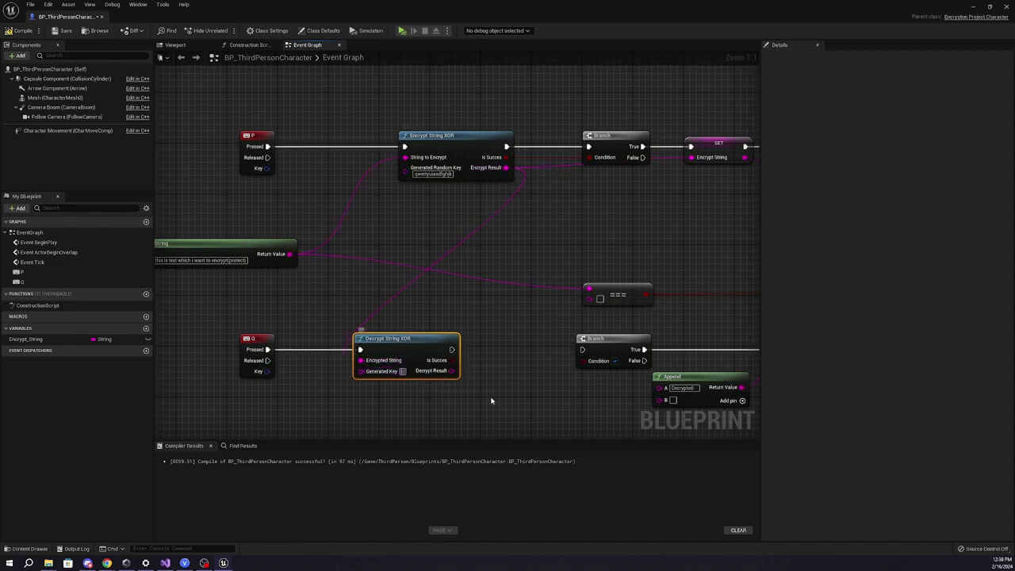
# Route decryption success to the lower Branch, Decrypt Result to the comparison and Append, then compile.
pyautogui.moveTo(454, 360); pyautogui.dragTo(585, 355)
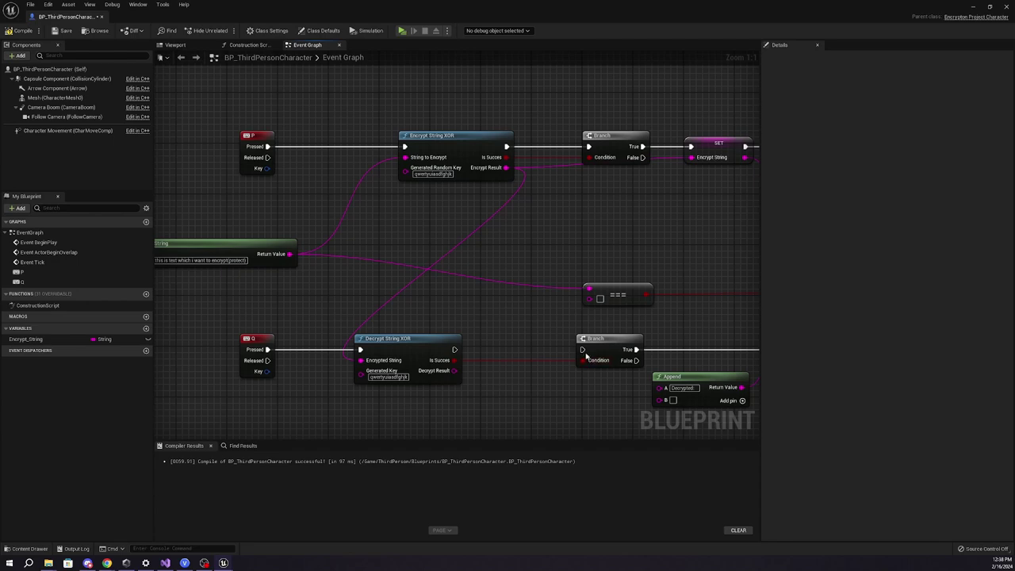
pyautogui.moveTo(453, 370); pyautogui.dragTo(587, 297)
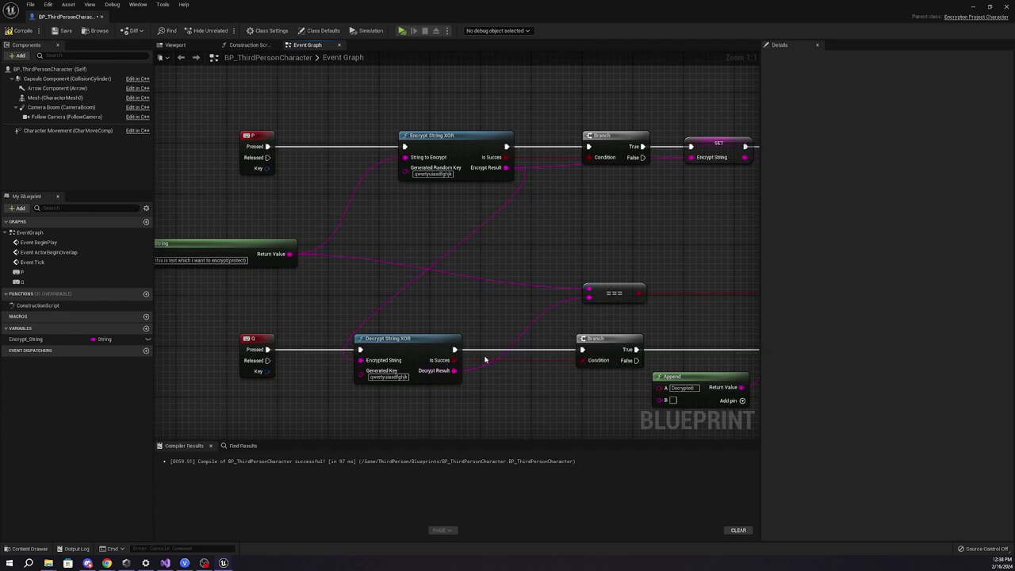
pyautogui.moveTo(454, 370); pyautogui.dragTo(658, 400)
pyautogui.moveTo(547, 394); pyautogui.dragTo(418, 348, button='right')
pyautogui.scroll(-2, 418, 349)
pyautogui.scroll(-2, 423, 356)
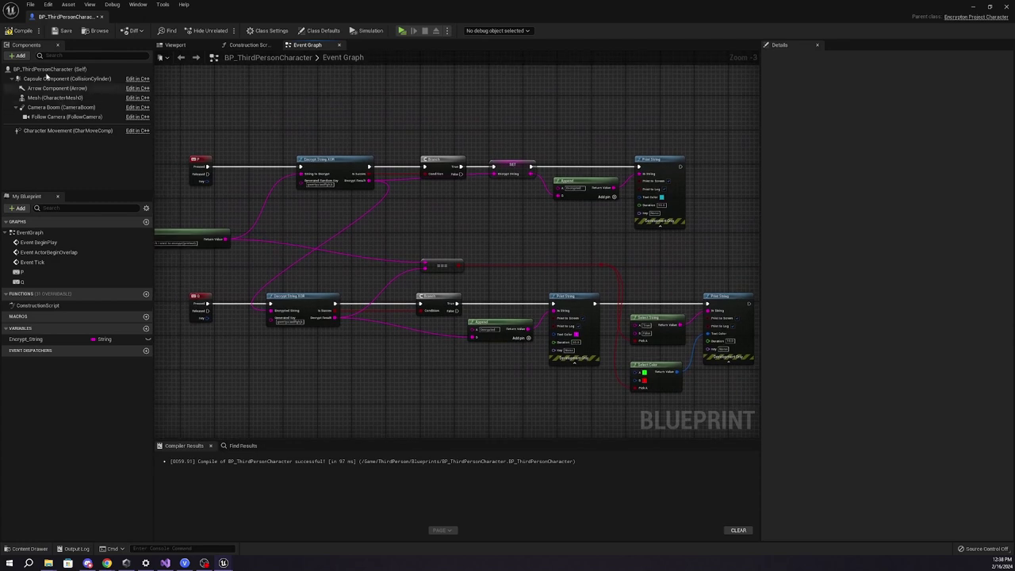
pyautogui.click(18, 30)
# Play-test the XOR version, encrypting and decrypting the string twice, then exit the preview.
pyautogui.click(403, 33)
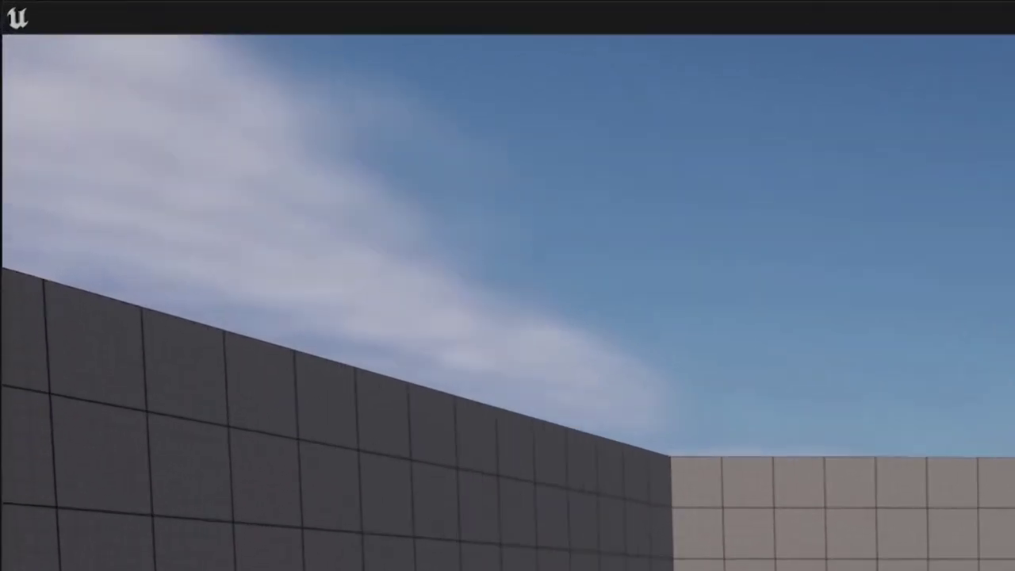
pyautogui.press('e')
pyautogui.press('d')
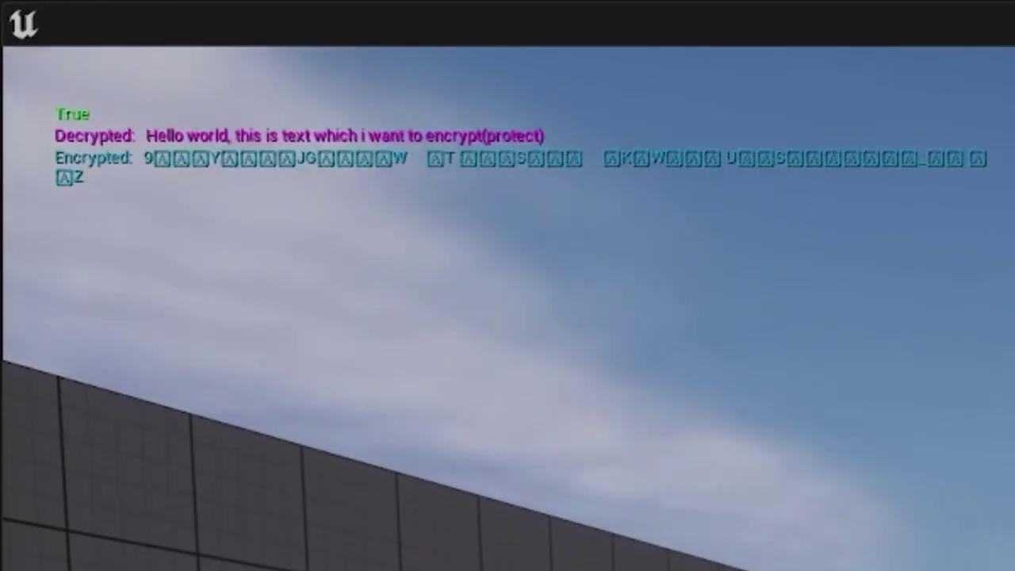
pyautogui.press('e')
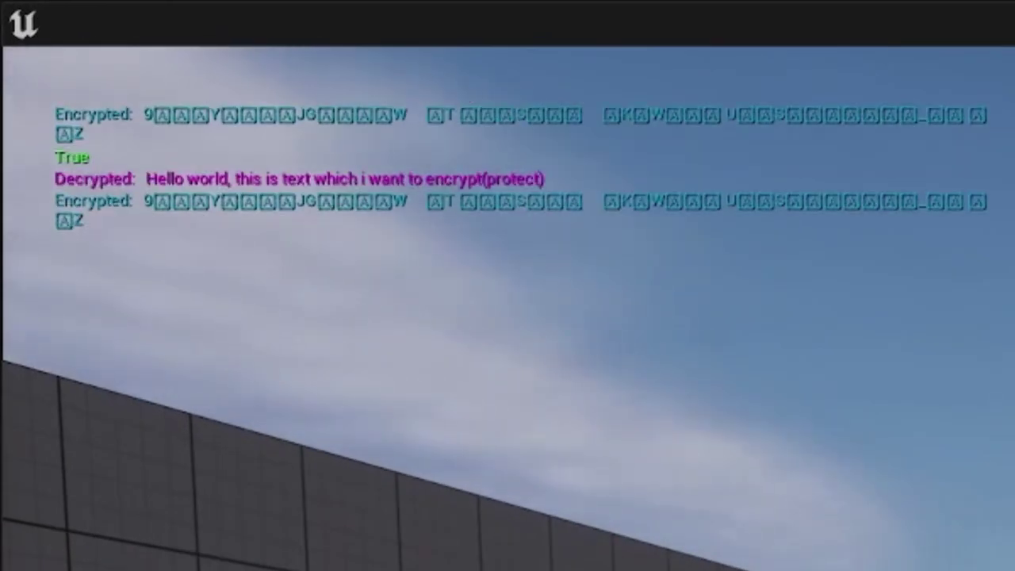
pyautogui.press('d')
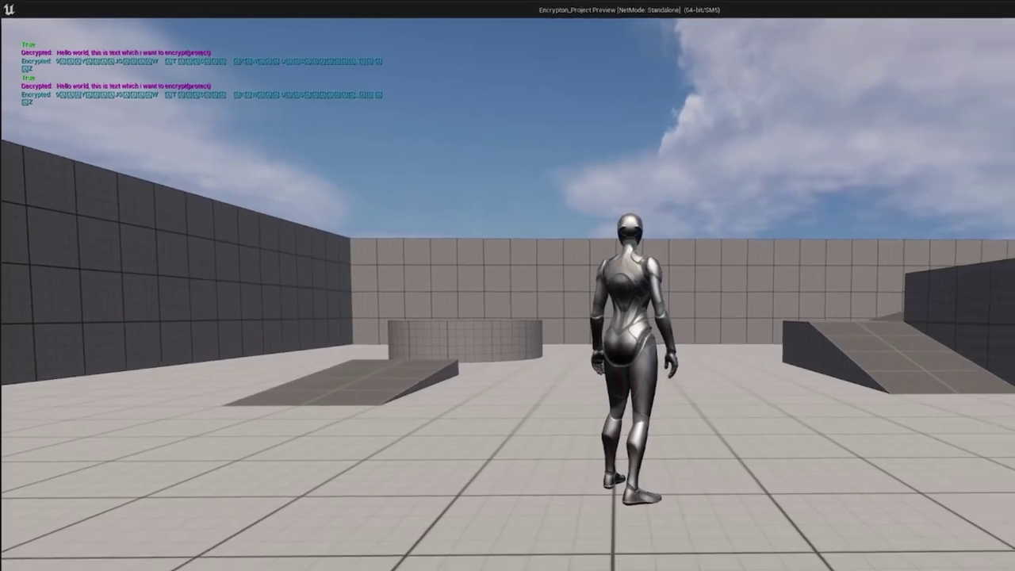
pyautogui.press('Escape')
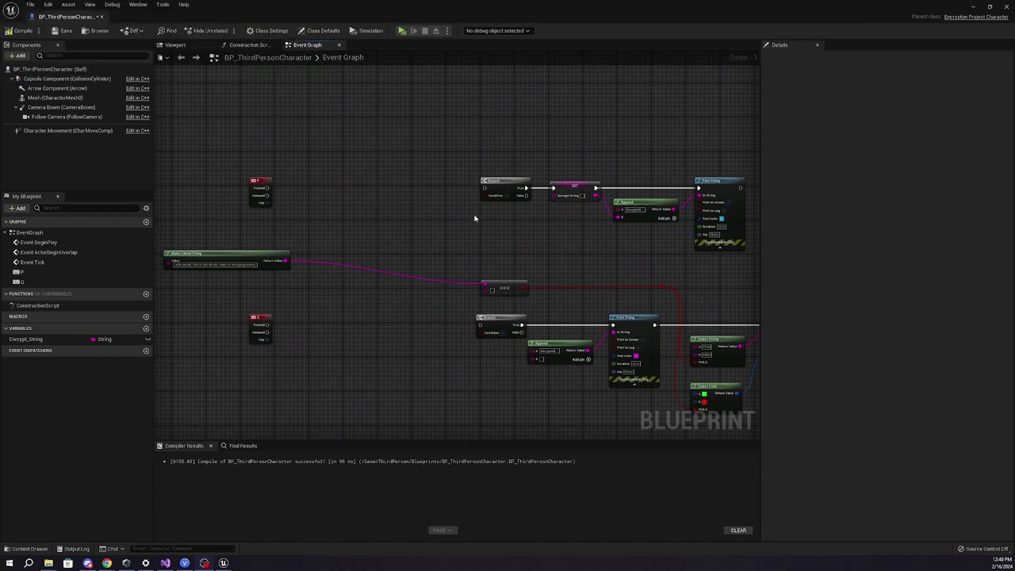
# Add an Encrypt SHA node and run it from the P Pressed event.
pyautogui.rightClick(336, 228)
pyautogui.rightClick(328, 193)
pyautogui.rightClick(327, 193)
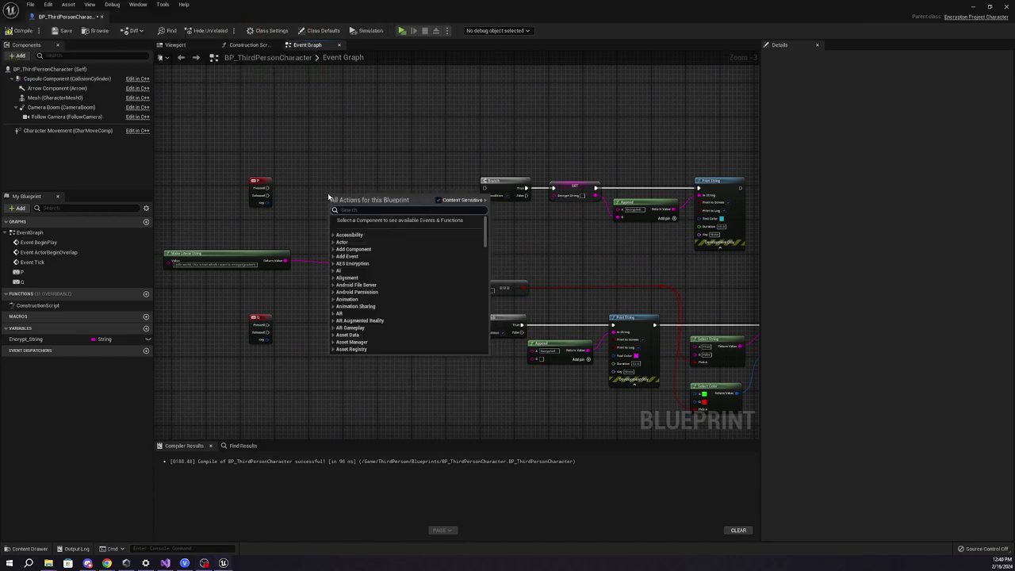
pyautogui.write('encrypt sha')
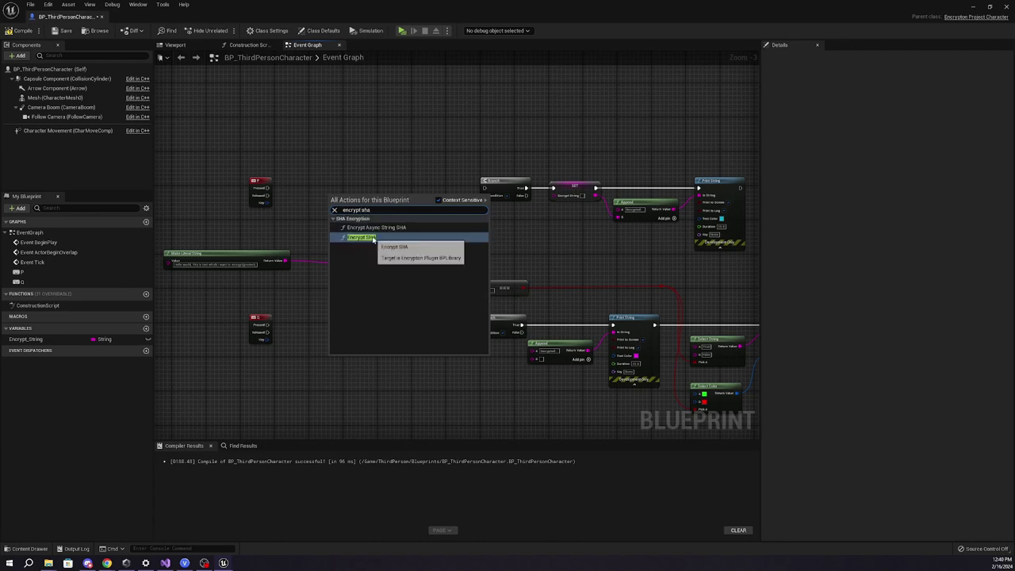
pyautogui.click(361, 237)
pyautogui.scroll(3, 366, 194)
pyautogui.moveTo(220, 183); pyautogui.dragTo(319, 183)
pyautogui.moveTo(322, 260); pyautogui.dragTo(351, 244, button='right')
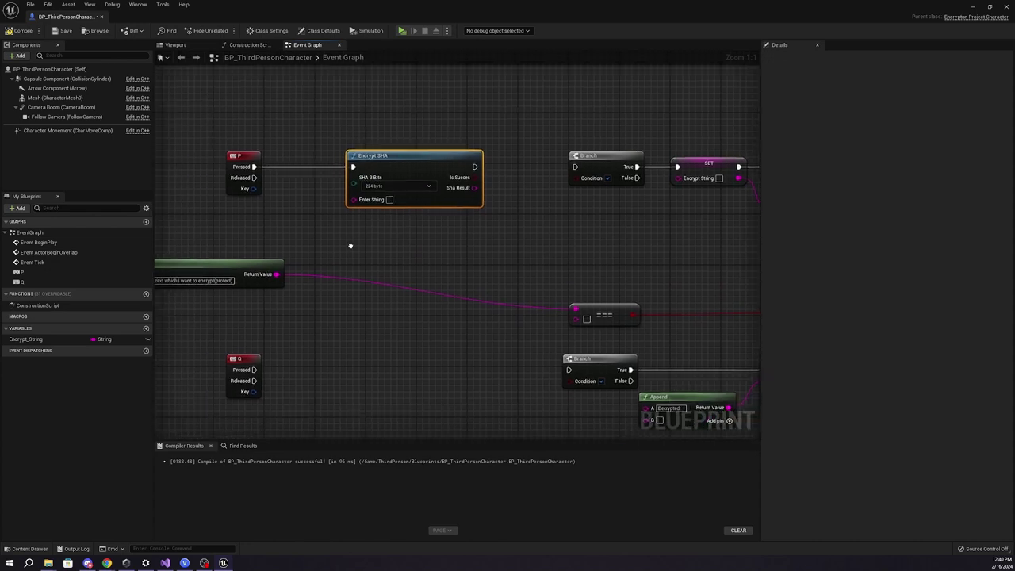
# Duplicate the literal string into Encrypt SHA's Enter String, and link Sha Result to the Encrypt String setter.
pyautogui.moveTo(268, 278); pyautogui.dragTo(407, 256, button='right')
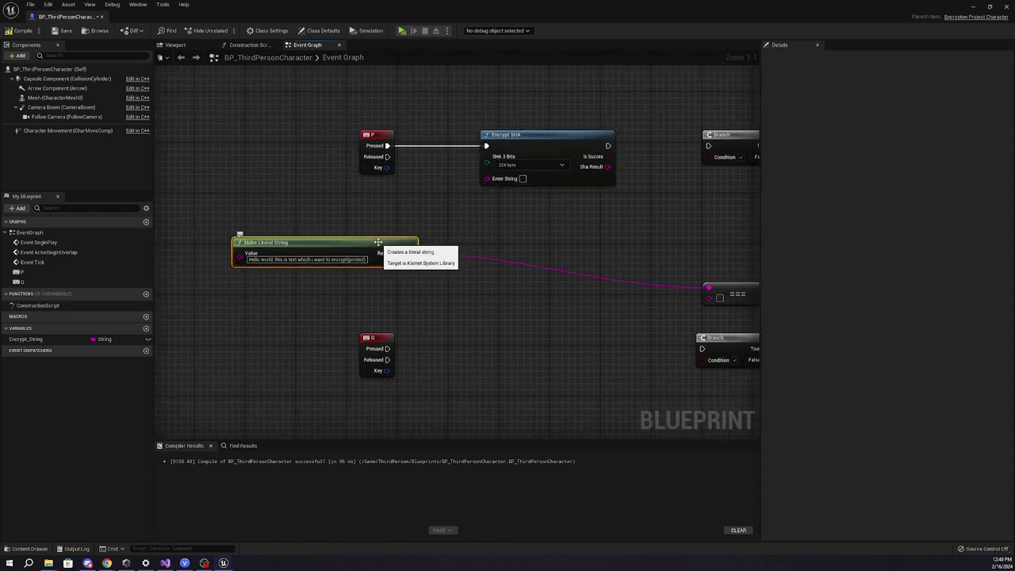
pyautogui.hotkey('ctrl', 'd')
pyautogui.moveTo(410, 253)
pyautogui.keyDown('ctrl'); pyautogui.mouseDown()
pyautogui.moveTo(499, 165)
pyautogui.moveTo(506, 180)
pyautogui.mouseUp(); pyautogui.keyUp('ctrl')
pyautogui.moveTo(506, 180); pyautogui.dragTo(255, 160, button='right')
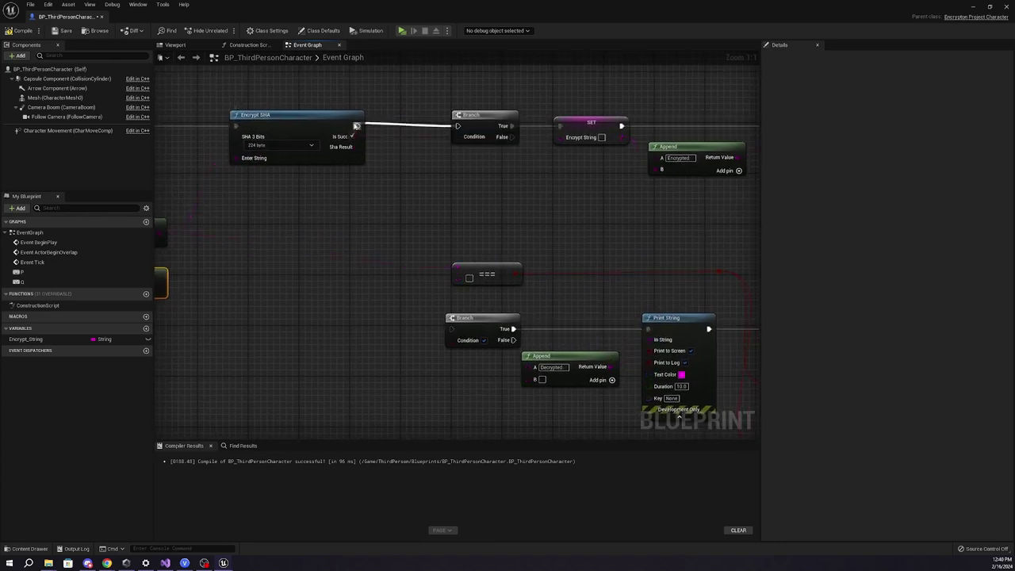
pyautogui.moveTo(356, 146); pyautogui.dragTo(574, 140)
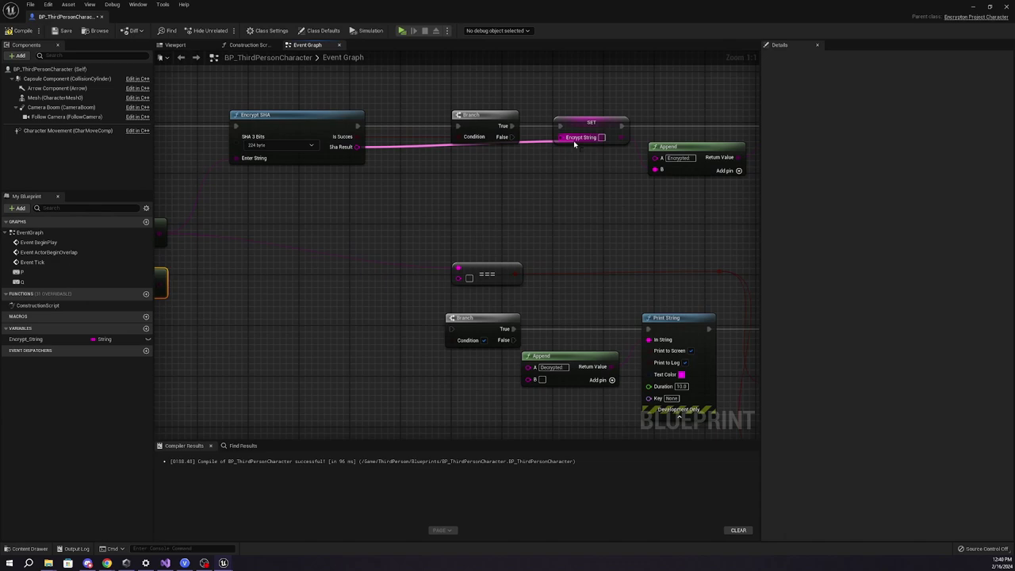
pyautogui.moveTo(316, 343)
pyautogui.mouseDown(button='right')
pyautogui.moveTo(490, 248)
pyautogui.moveTo(444, 242)
pyautogui.mouseUp(button='right')
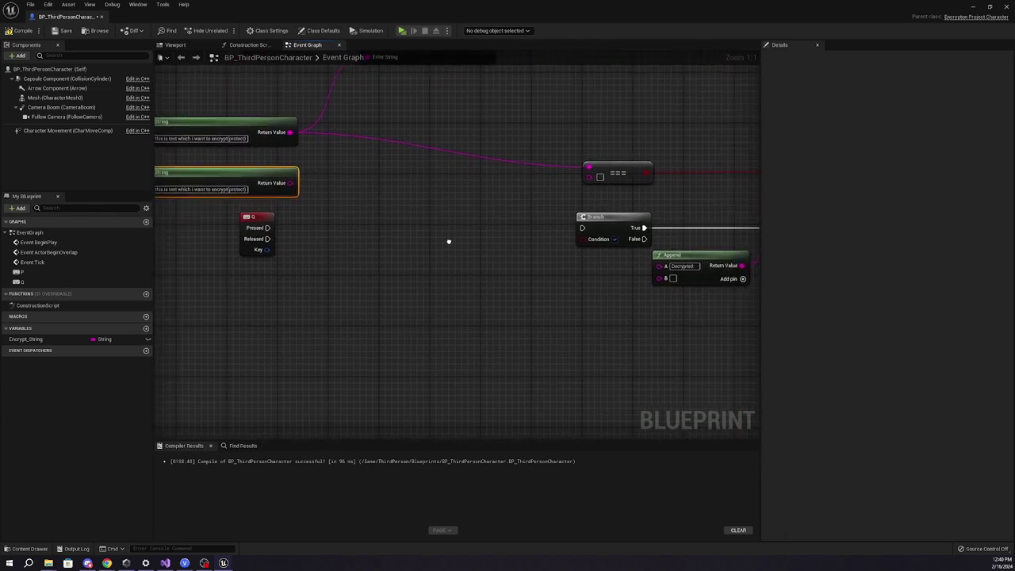
# Add a second Encrypt SHA node run by Q Pressed, fed by the second literal string.
pyautogui.rightClick(358, 247)
pyautogui.write('decr')
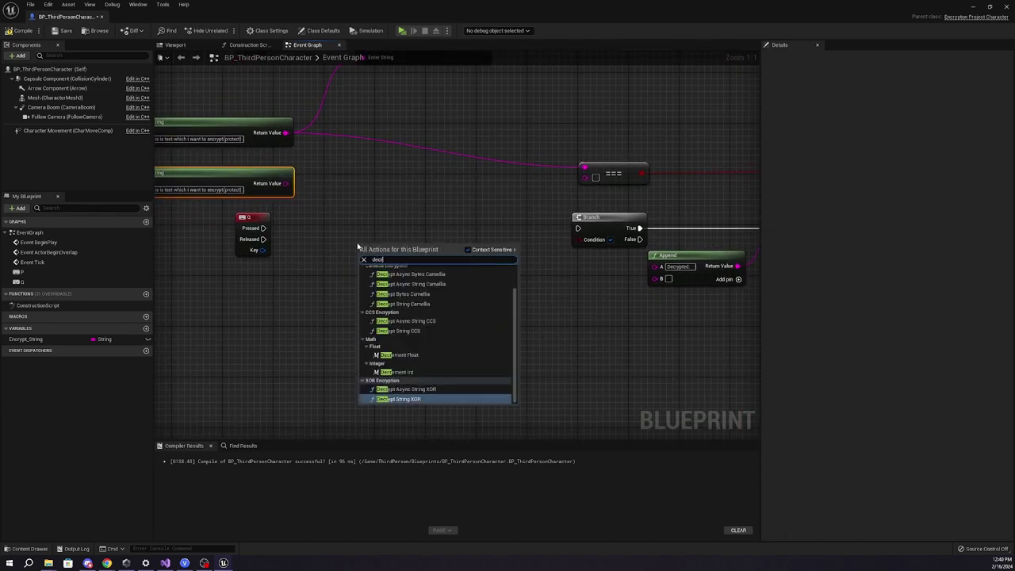
pyautogui.write('ypt sha')
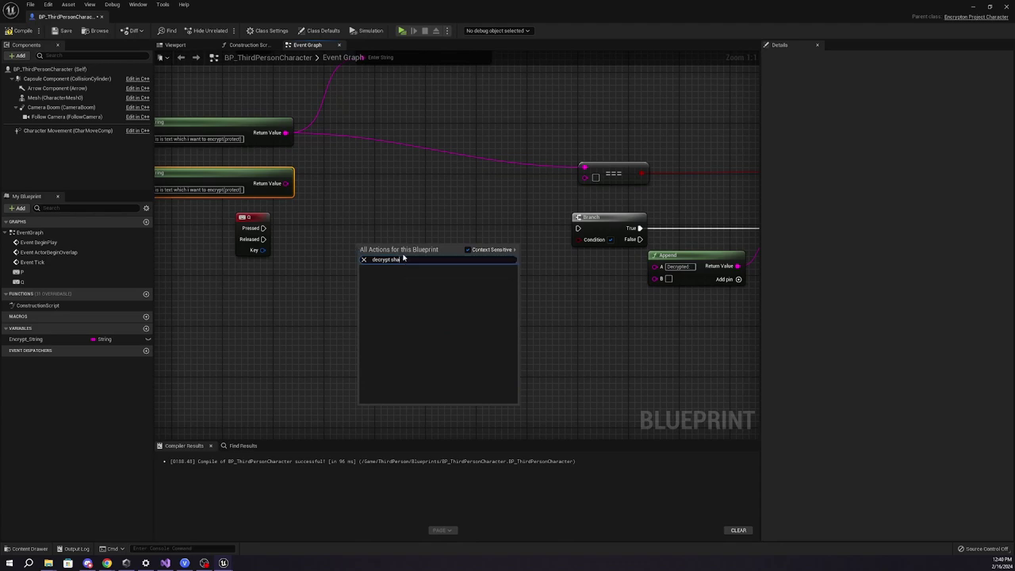
pyautogui.press('BackSpace')
pyautogui.press('BackSpace')
pyautogui.press('BackSpace')
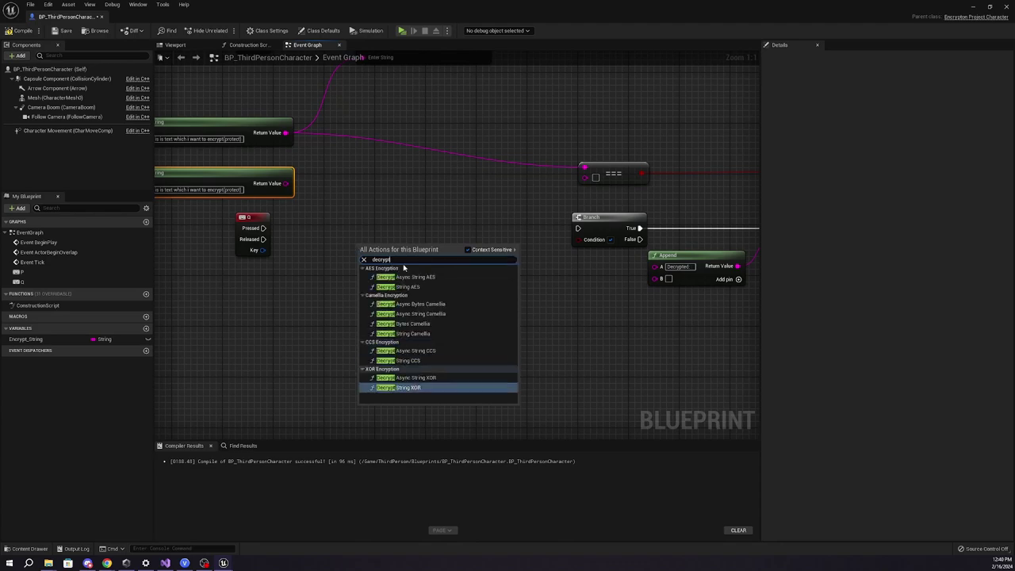
pyautogui.press('BackSpace')
pyautogui.press('BackSpace')
pyautogui.press('BackSpace')
pyautogui.write('encr')
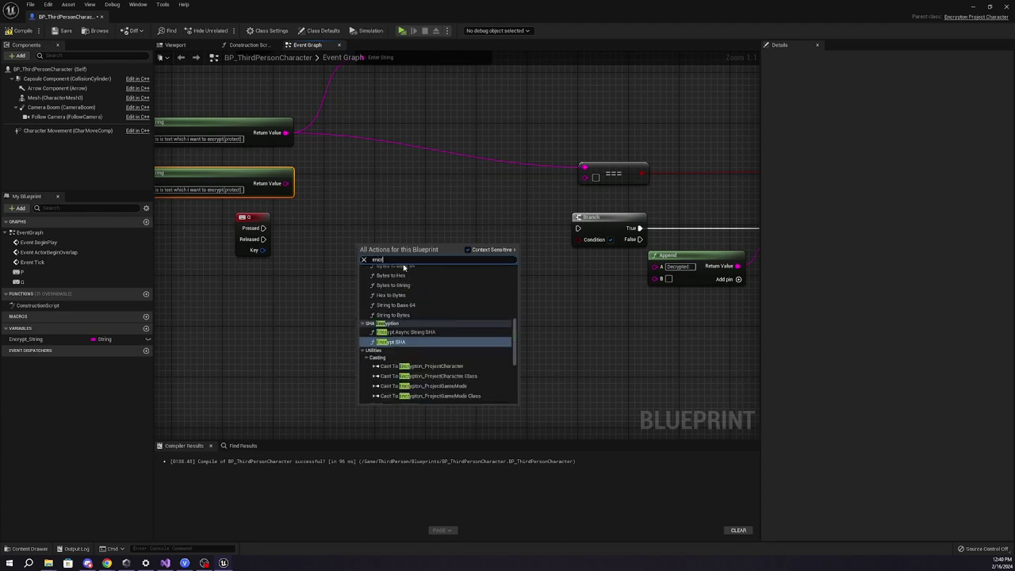
pyautogui.press('Return')
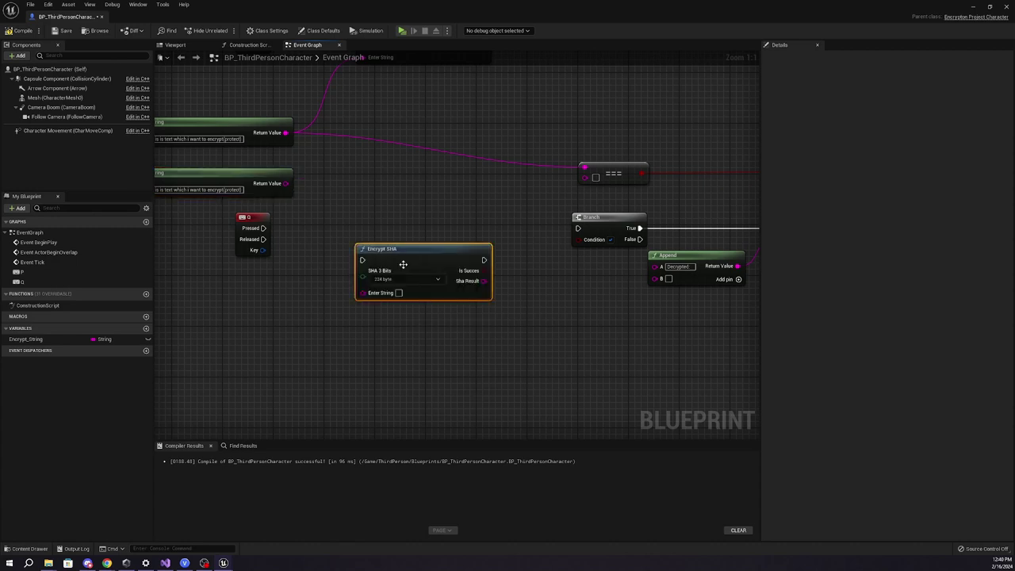
pyautogui.moveTo(256, 231); pyautogui.dragTo(370, 230)
pyautogui.moveTo(410, 174); pyautogui.dragTo(410, 230, button='right')
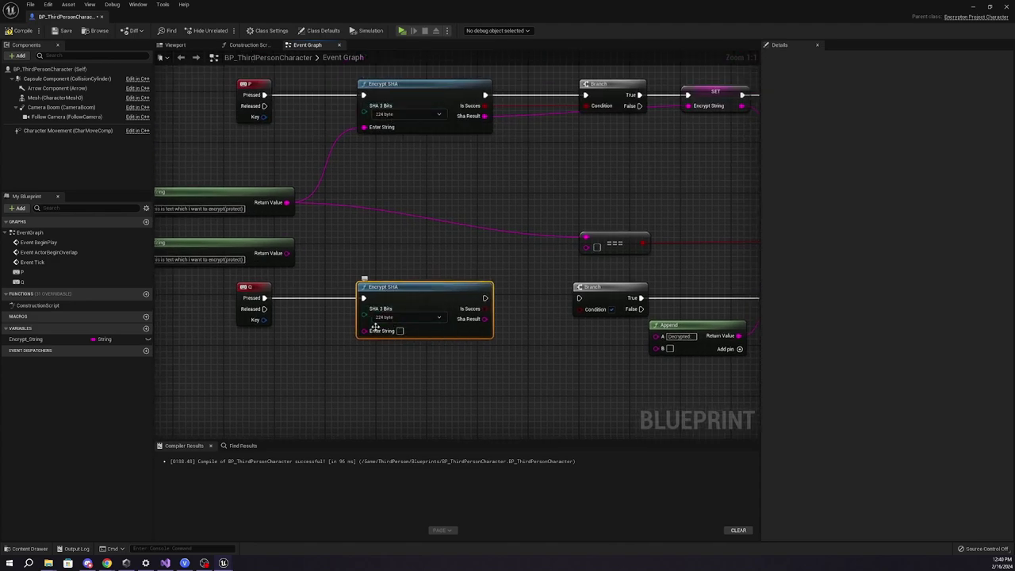
pyautogui.moveTo(364, 331); pyautogui.dragTo(287, 254)
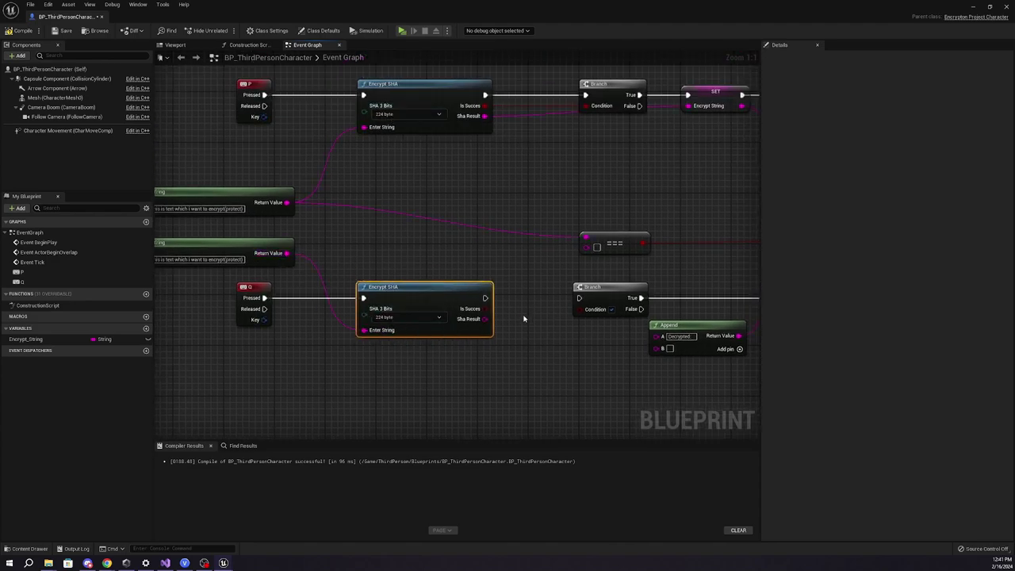
# Route the Q hash's success into the Branch, and compare the Q and P hashes in the equality check.
pyautogui.moveTo(484, 308)
pyautogui.mouseDown()
pyautogui.moveTo(580, 308)
pyautogui.moveTo(485, 297)
pyautogui.moveTo(660, 349)
pyautogui.mouseUp()
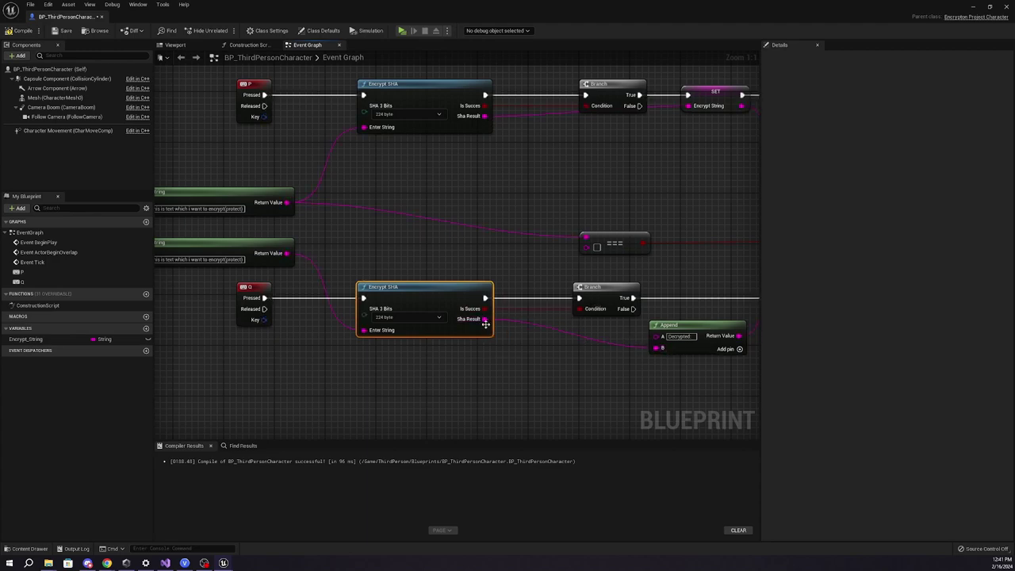
pyautogui.moveTo(484, 319); pyautogui.dragTo(595, 249)
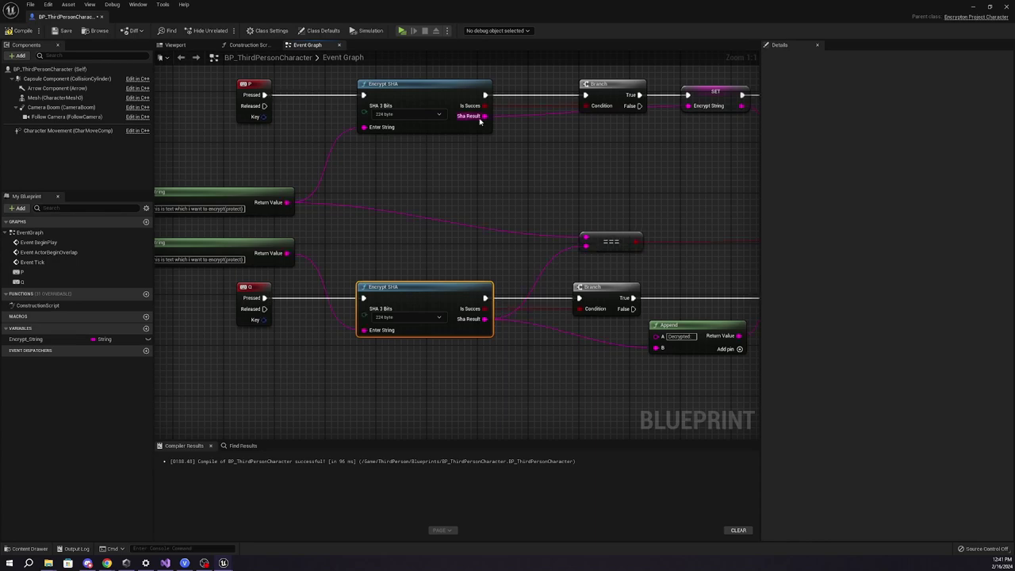
pyautogui.moveTo(485, 116)
pyautogui.mouseDown()
pyautogui.moveTo(596, 244)
pyautogui.moveTo(587, 243)
pyautogui.mouseUp()
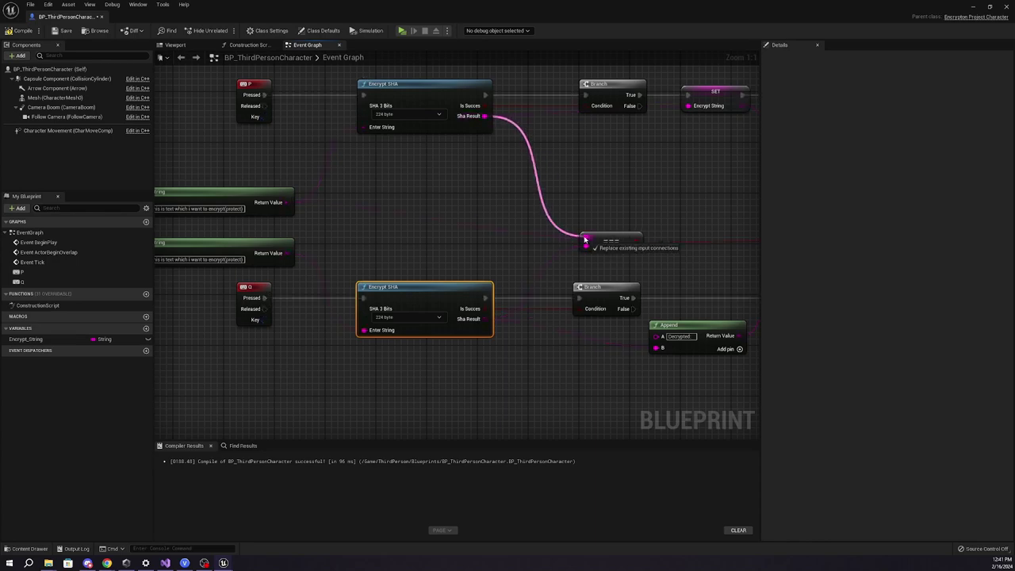
pyautogui.moveTo(658, 267); pyautogui.dragTo(618, 233, button='right')
pyautogui.scroll(-2, 619, 233)
pyautogui.scroll(-1, 643, 335)
pyautogui.scroll(-2, 545, 348)
pyautogui.moveTo(545, 349); pyautogui.dragTo(508, 324, button='right')
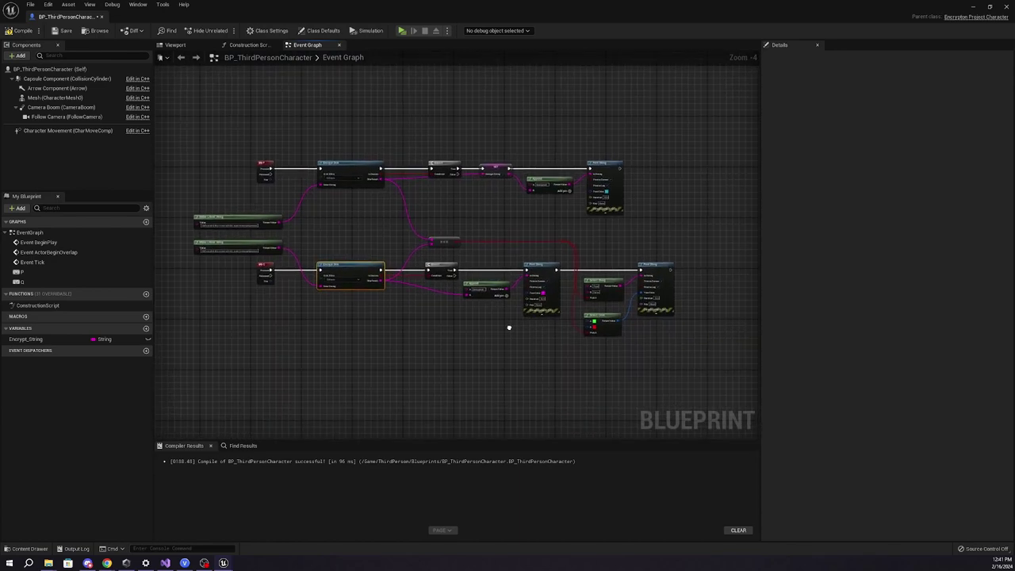
# Compile the SHA version of the blueprint for the P/Q play-test.
pyautogui.scroll(2, 503, 328)
pyautogui.click(20, 30)
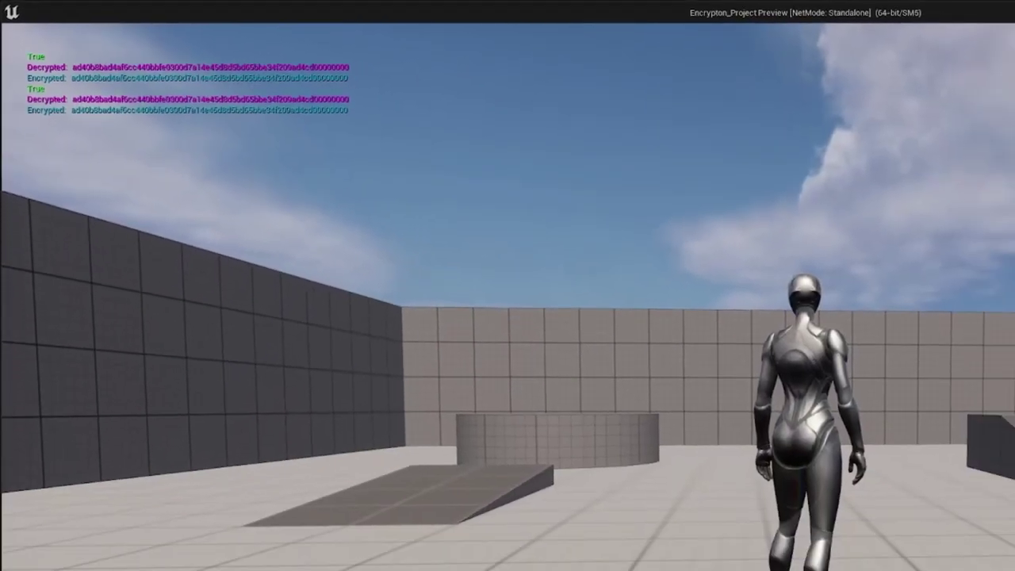
pyautogui.scroll(2, 369, 204)
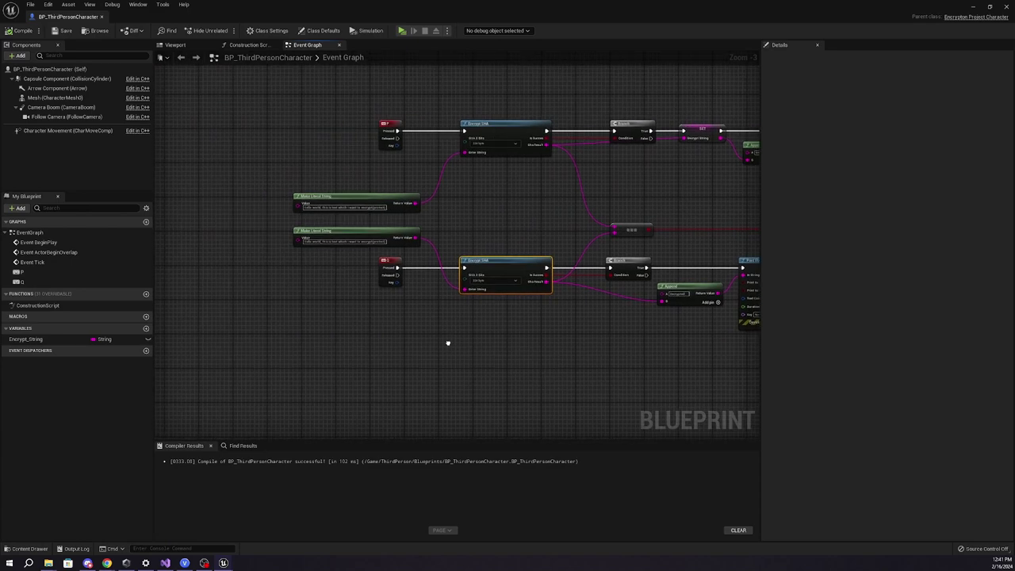
# Trim the second literal string's value down to 'Hello world'.
pyautogui.scroll(3, 447, 344)
pyautogui.click(409, 248)
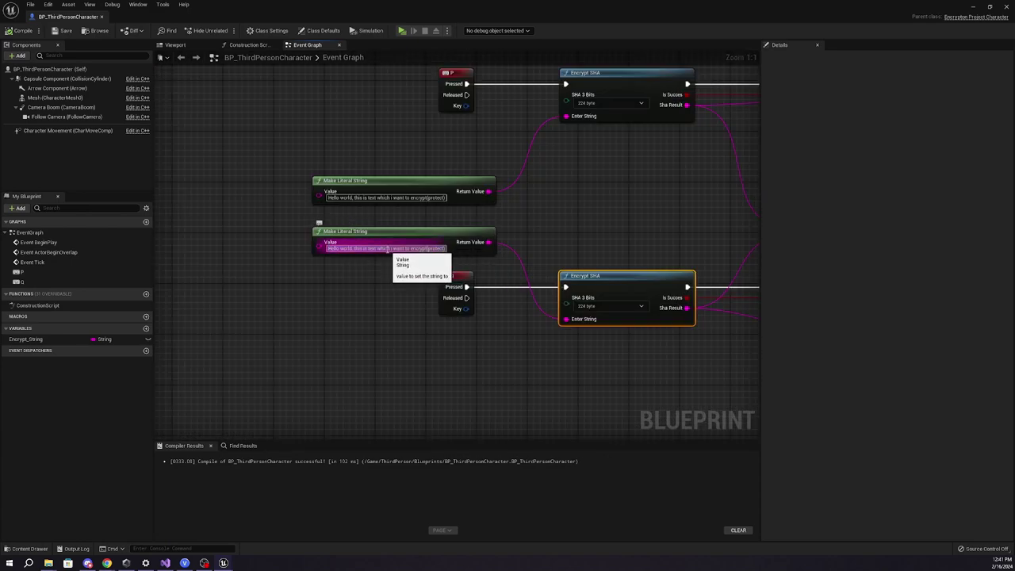
pyautogui.moveTo(353, 249); pyautogui.dragTo(464, 252)
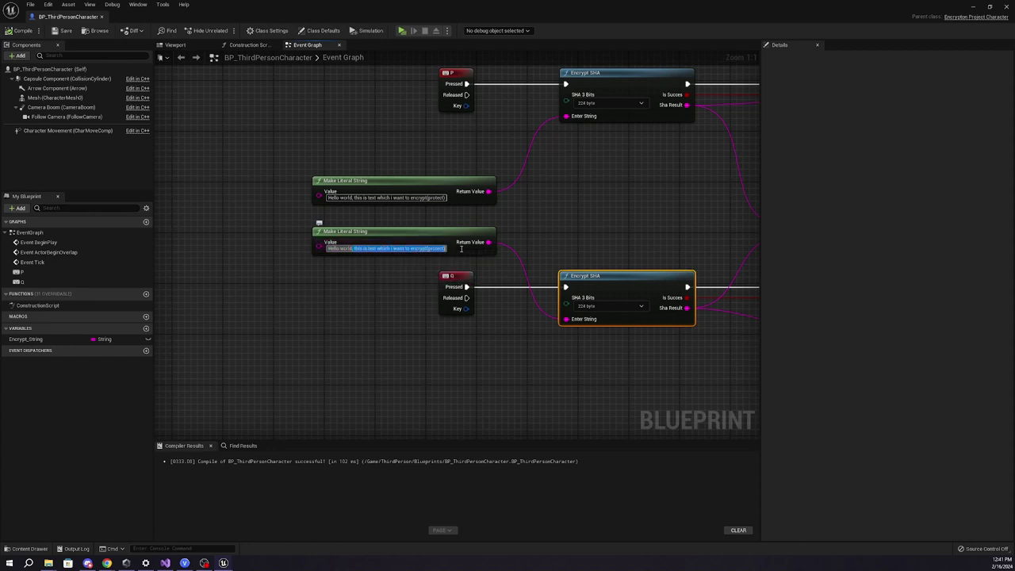
pyautogui.press('BackSpace')
pyautogui.press('Return')
pyautogui.click(281, 279)
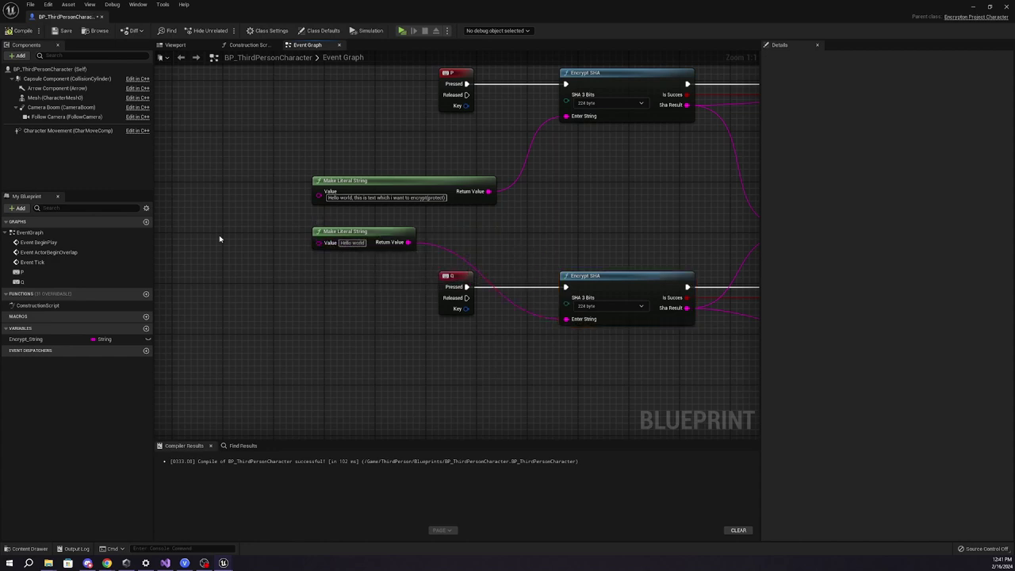
# Recompile and play-test the changed string, then exit the preview with Esc.
pyautogui.click(23, 30)
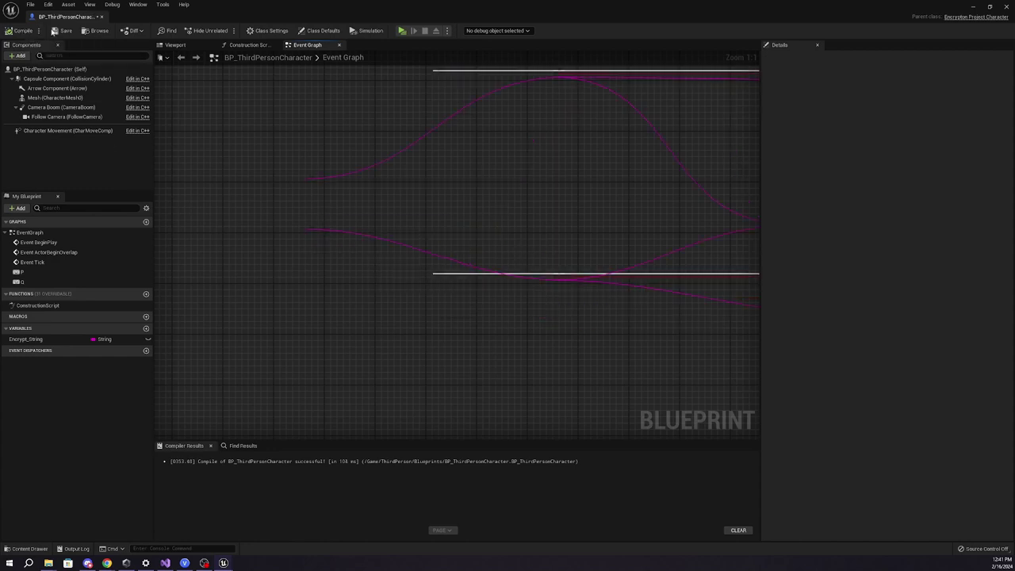
pyautogui.click(401, 31)
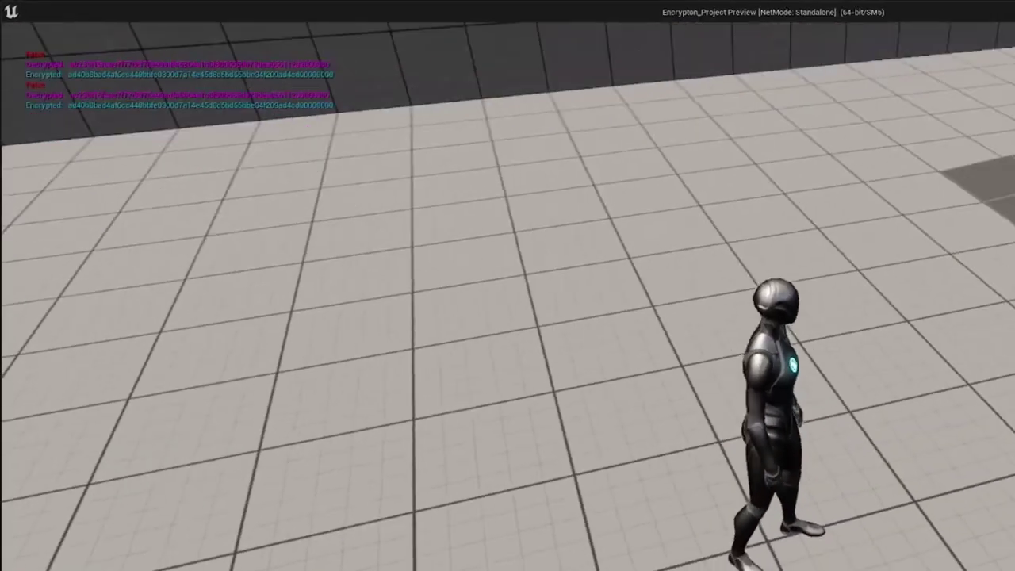
pyautogui.press('Escape')
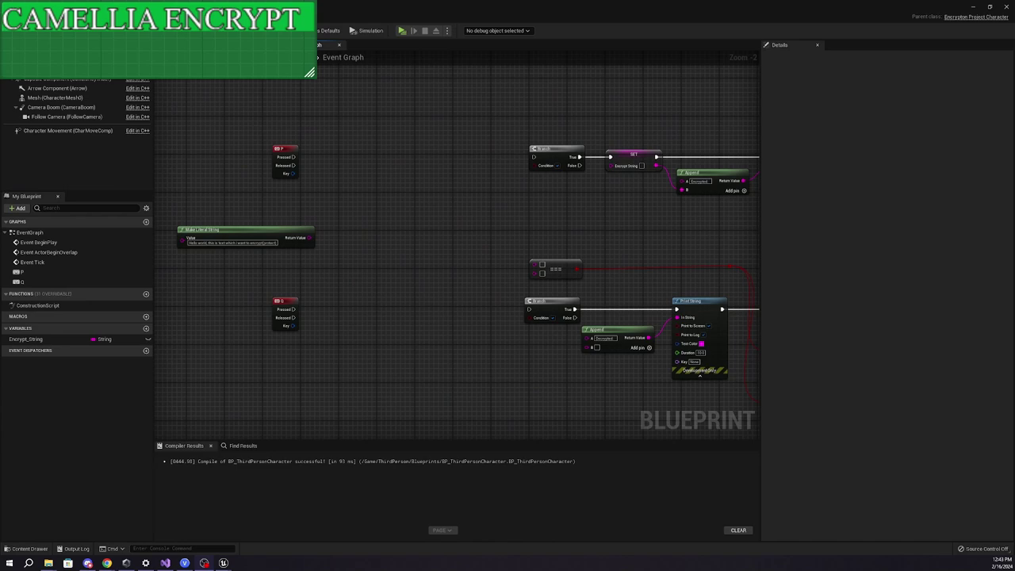
# Add an Encrypt String Camellia node run by P Pressed, fed by the literal string.
pyautogui.rightClick(367, 163)
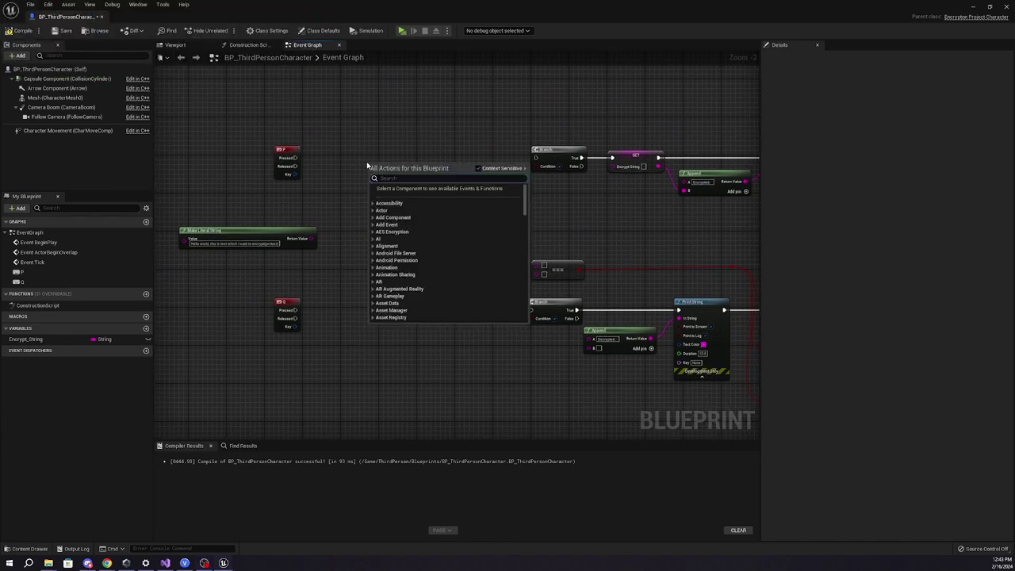
pyautogui.write('encrypt')
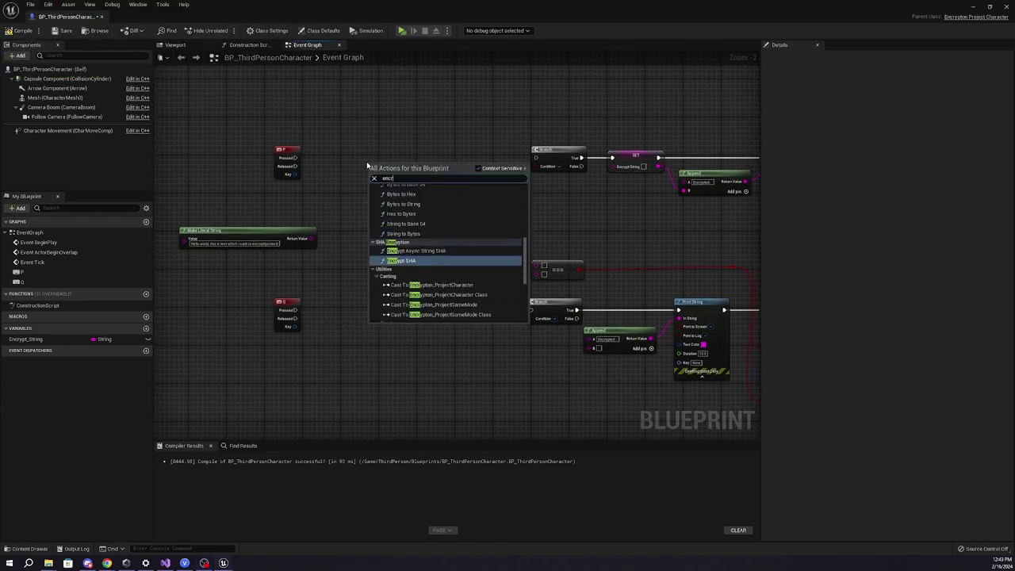
pyautogui.write(' camell')
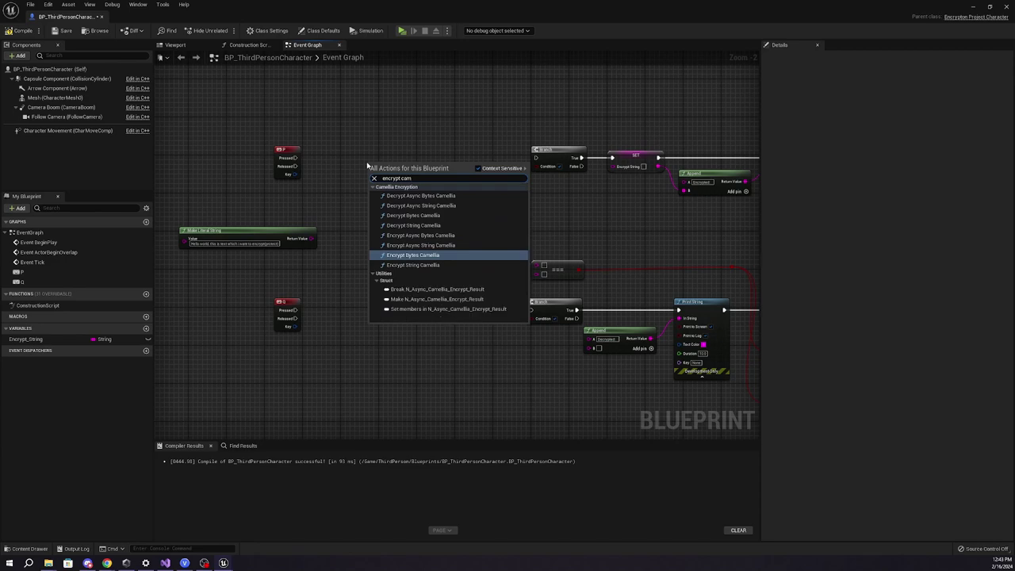
pyautogui.click(420, 265)
pyautogui.scroll(2, 295, 169)
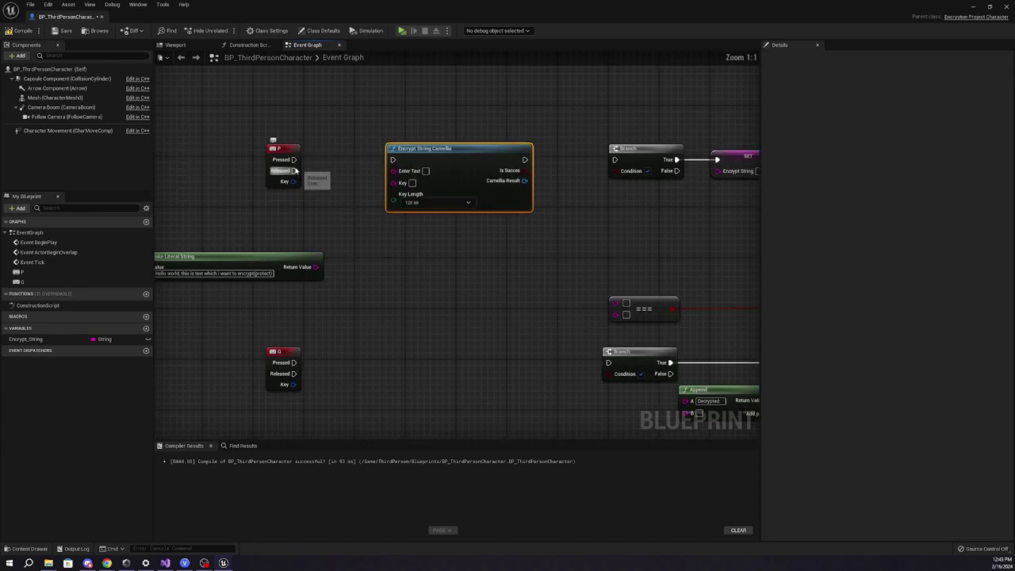
pyautogui.moveTo(293, 160); pyautogui.dragTo(392, 159)
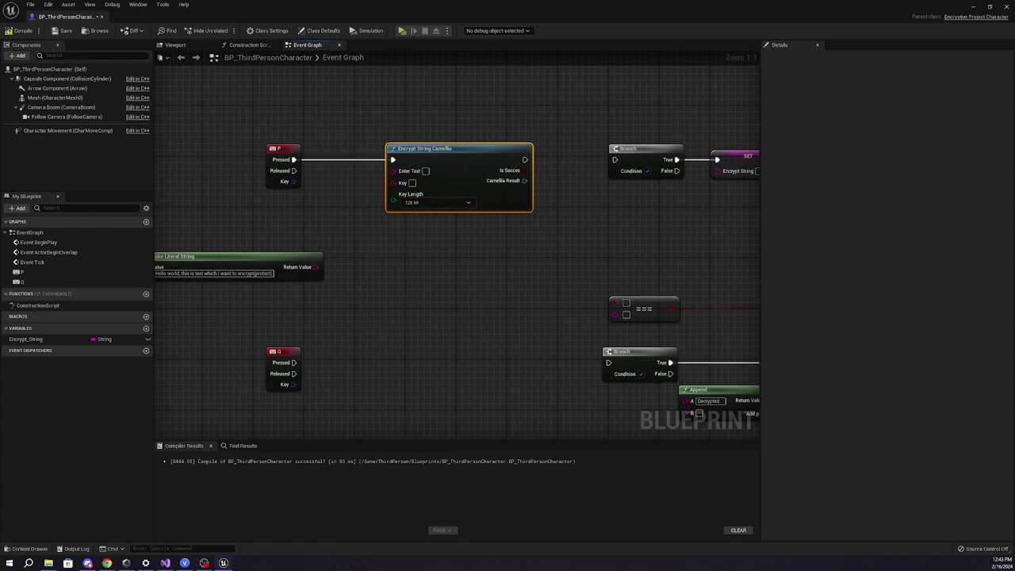
pyautogui.moveTo(339, 252); pyautogui.dragTo(431, 158)
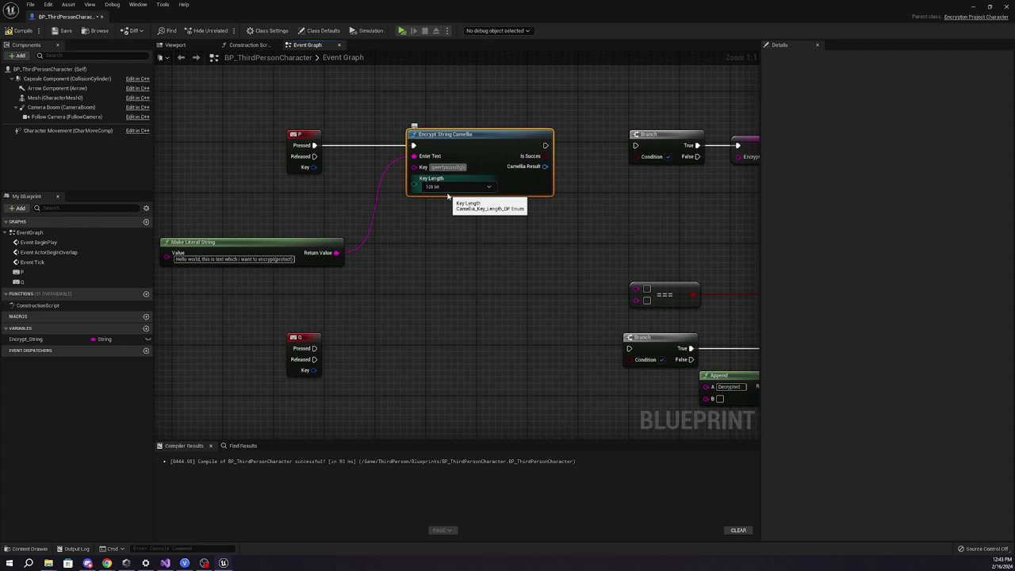
# With a 128-bit key set, wire Camellia into the Branch and a Get Encrypted String into the SET.
pyautogui.click(534, 246)
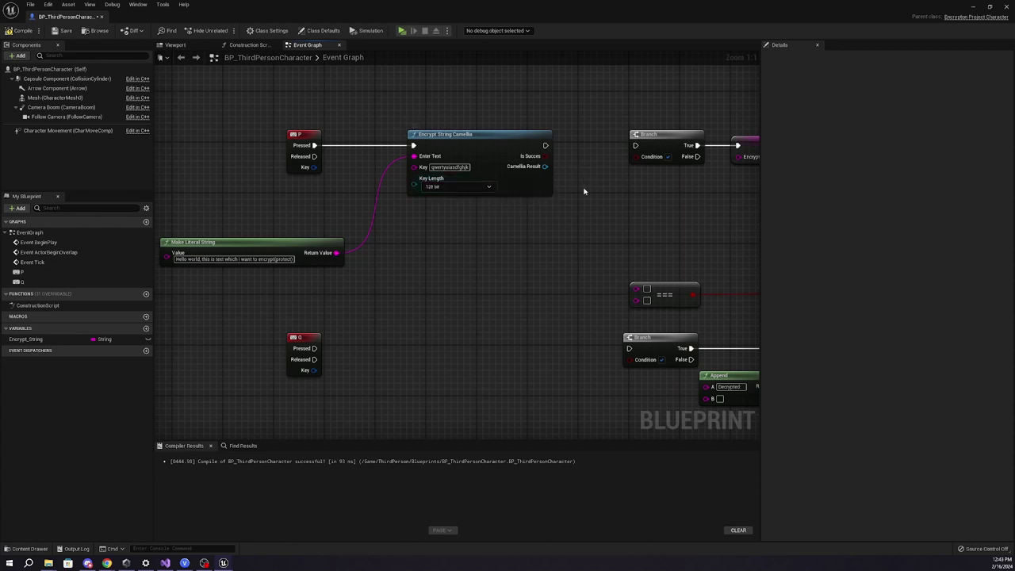
pyautogui.moveTo(584, 190); pyautogui.dragTo(422, 159, button='right')
pyautogui.moveTo(497, 139)
pyautogui.mouseDown()
pyautogui.moveTo(407, 139)
pyautogui.moveTo(508, 186)
pyautogui.mouseUp()
pyautogui.write('get')
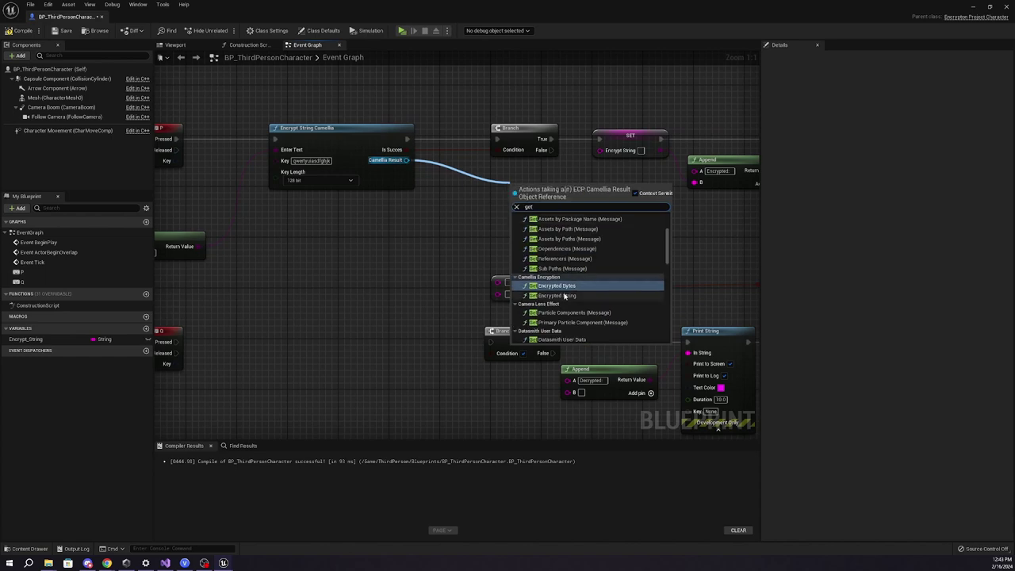
pyautogui.click(565, 297)
pyautogui.moveTo(547, 187)
pyautogui.mouseDown()
pyautogui.moveTo(515, 174)
pyautogui.moveTo(609, 150)
pyautogui.mouseUp()
pyautogui.moveTo(418, 199); pyautogui.dragTo(558, 235, button='right')
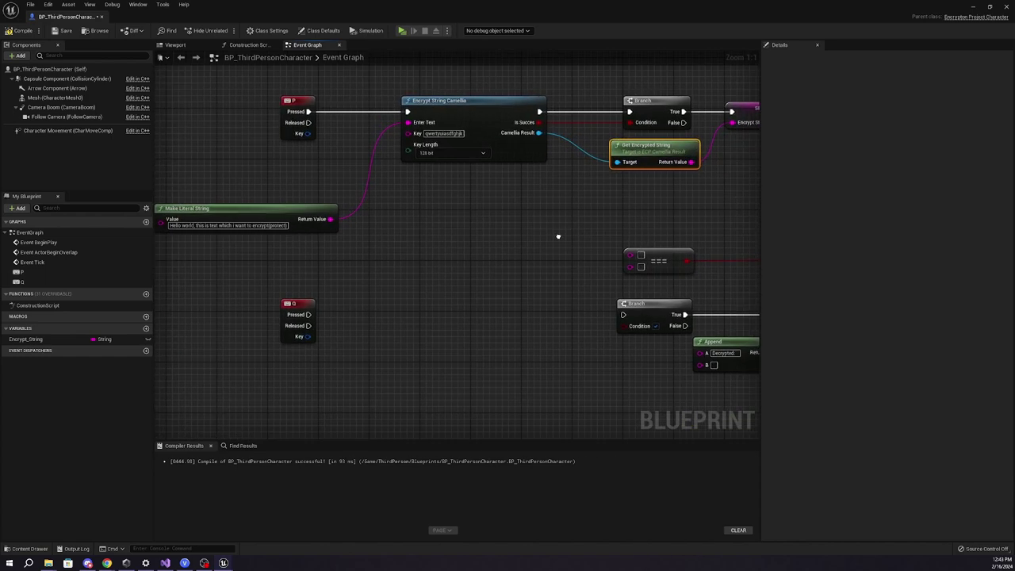
# Add a Decrypt String Camellia node run by Q Pressed, fed by the Camellia result.
pyautogui.rightClick(419, 317)
pyautogui.write('decrypt')
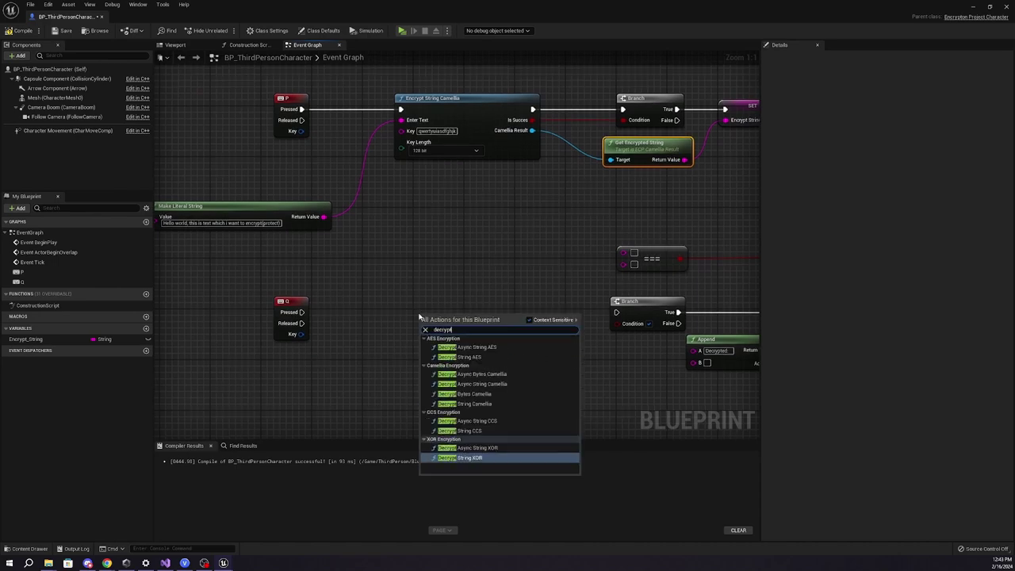
pyautogui.write(' cam')
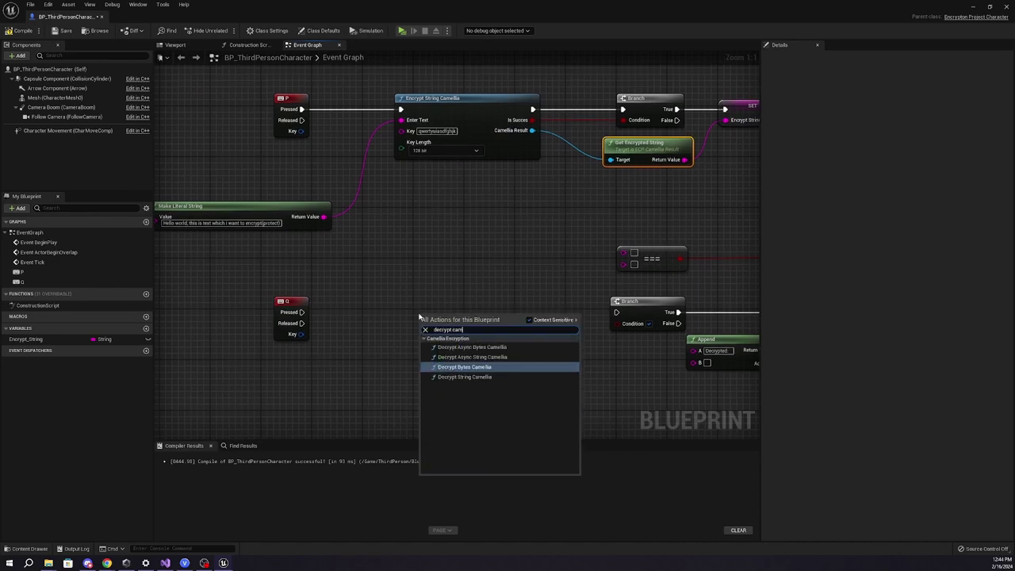
pyautogui.press('Down')
pyautogui.press('Return')
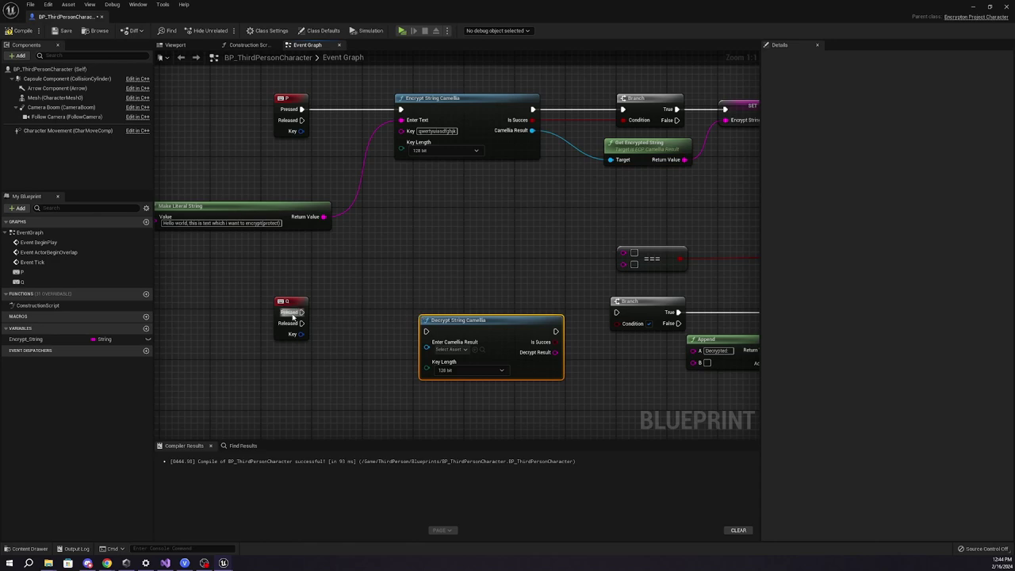
pyautogui.moveTo(299, 312)
pyautogui.mouseDown()
pyautogui.moveTo(425, 332)
pyautogui.moveTo(429, 312)
pyautogui.mouseUp()
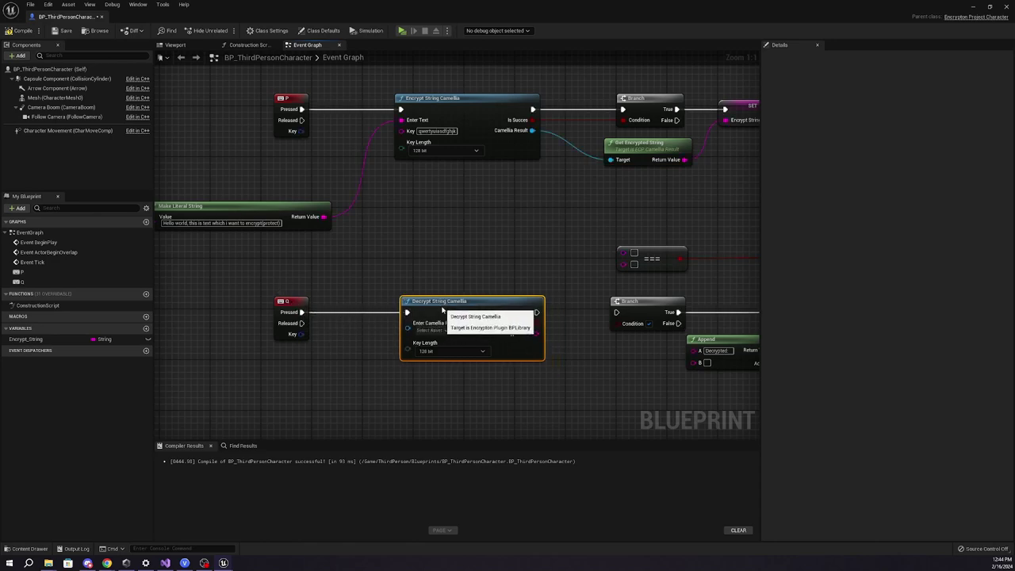
pyautogui.moveTo(532, 130)
pyautogui.mouseDown()
pyautogui.moveTo(501, 222)
pyautogui.moveTo(407, 327)
pyautogui.mouseUp()
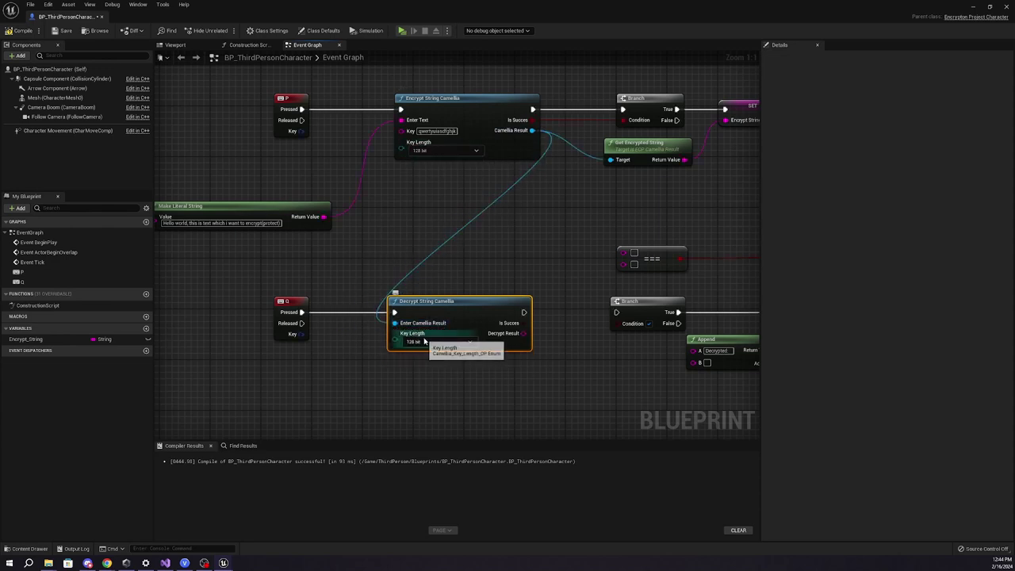
# Wire Is Success to the Branch, Decrypt Result to Append B and ==, then compile.
pyautogui.moveTo(524, 322)
pyautogui.mouseDown()
pyautogui.moveTo(626, 323)
pyautogui.moveTo(616, 311)
pyautogui.mouseUp()
pyautogui.moveTo(522, 333); pyautogui.dragTo(695, 362)
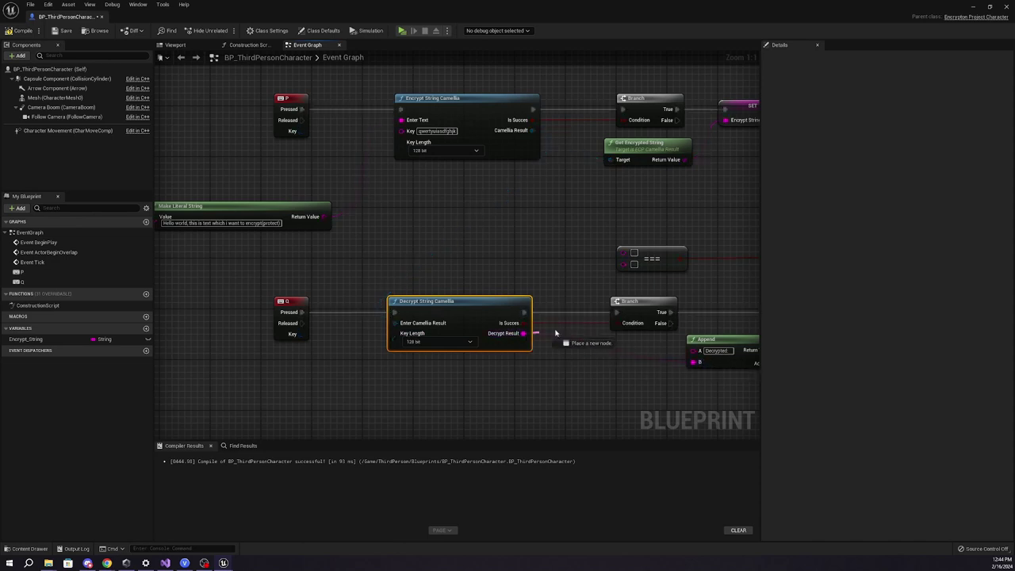
pyautogui.moveTo(523, 333)
pyautogui.mouseDown()
pyautogui.moveTo(633, 253)
pyautogui.moveTo(569, 253)
pyautogui.moveTo(324, 217)
pyautogui.mouseUp()
pyautogui.moveTo(532, 130); pyautogui.dragTo(394, 323)
pyautogui.moveTo(478, 233); pyautogui.dragTo(378, 218, button='right')
pyautogui.scroll(-1, 378, 217)
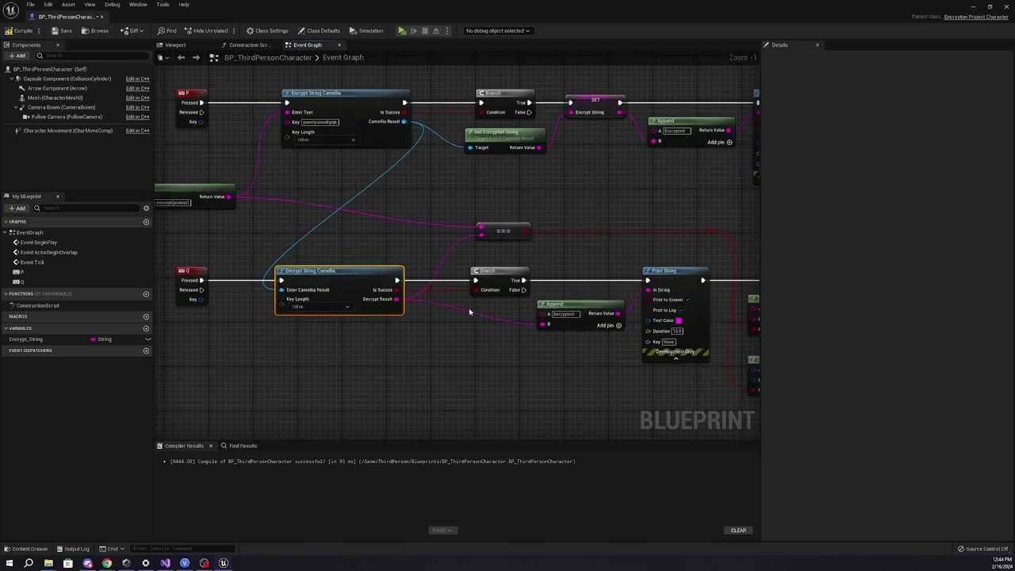
pyautogui.scroll(-1, 469, 312)
pyautogui.scroll(-1, 487, 350)
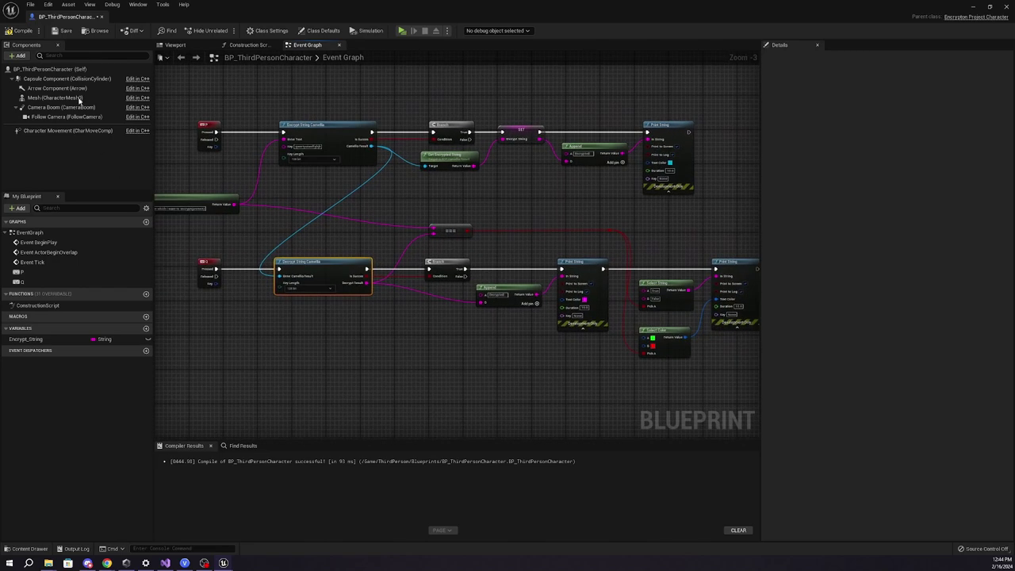
pyautogui.click(19, 30)
# Compile and play-test the Camellia encryption and decryption, then stop the game.
pyautogui.click(62, 30)
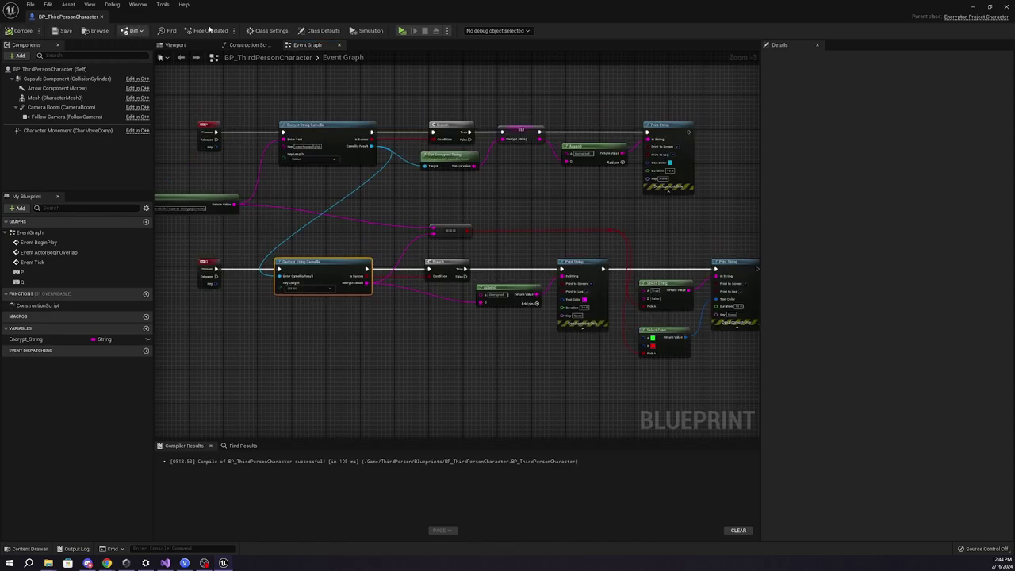
pyautogui.click(402, 32)
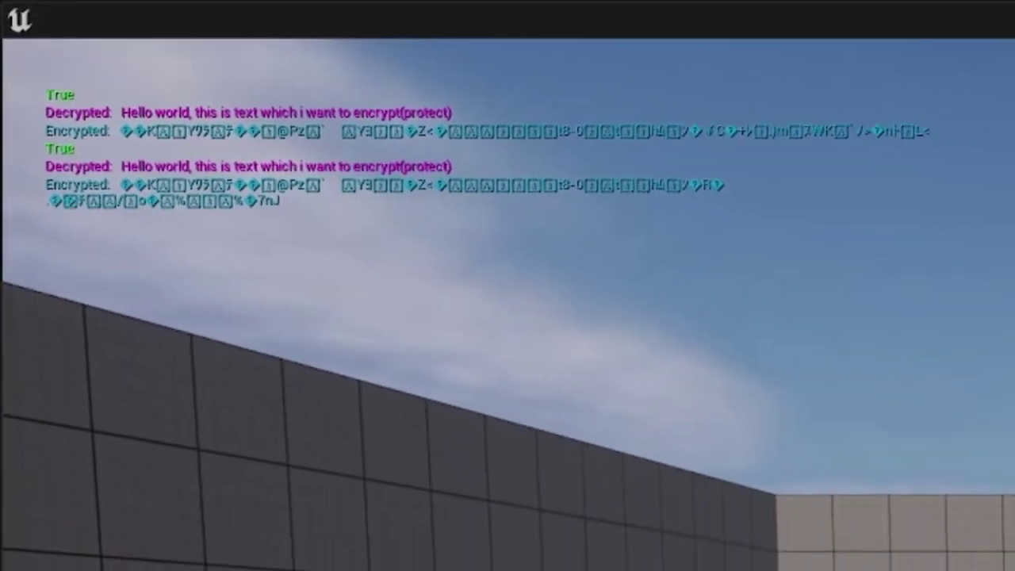
pyautogui.press('w')
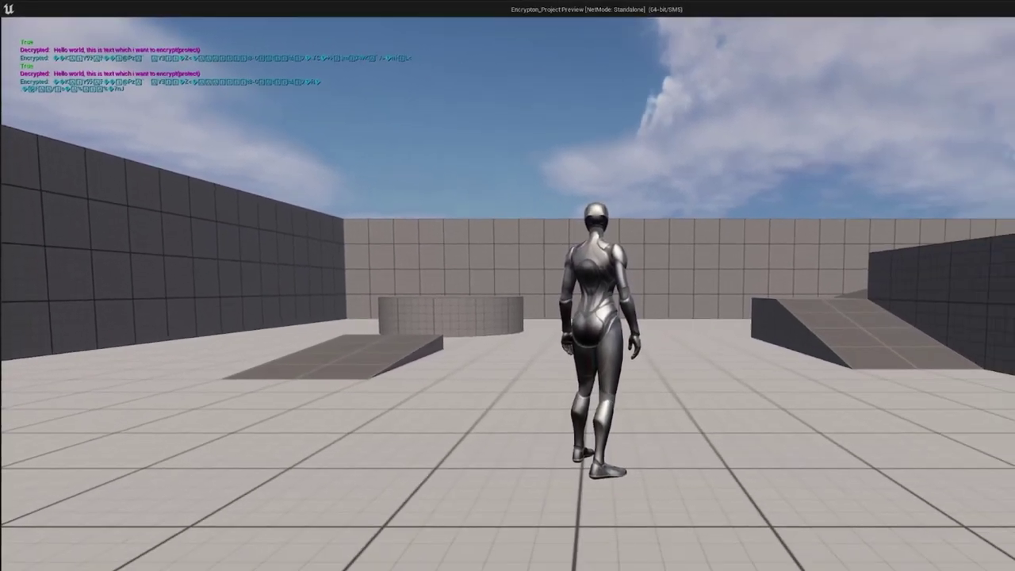
pyautogui.press('Escape')
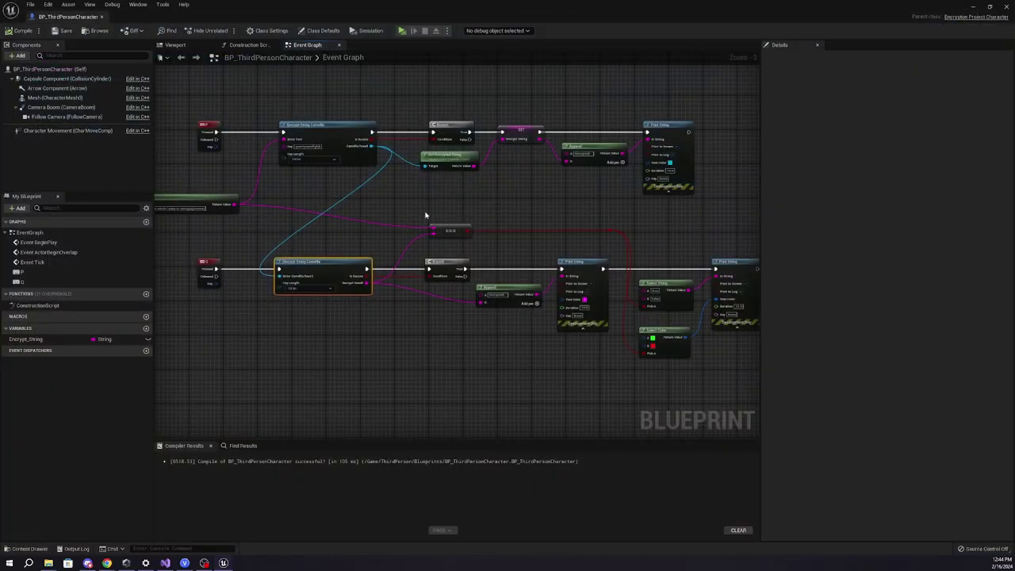
# Change the Camellia decrypt node's key length and play-test again.
pyautogui.moveTo(420, 319); pyautogui.dragTo(484, 318, button='right')
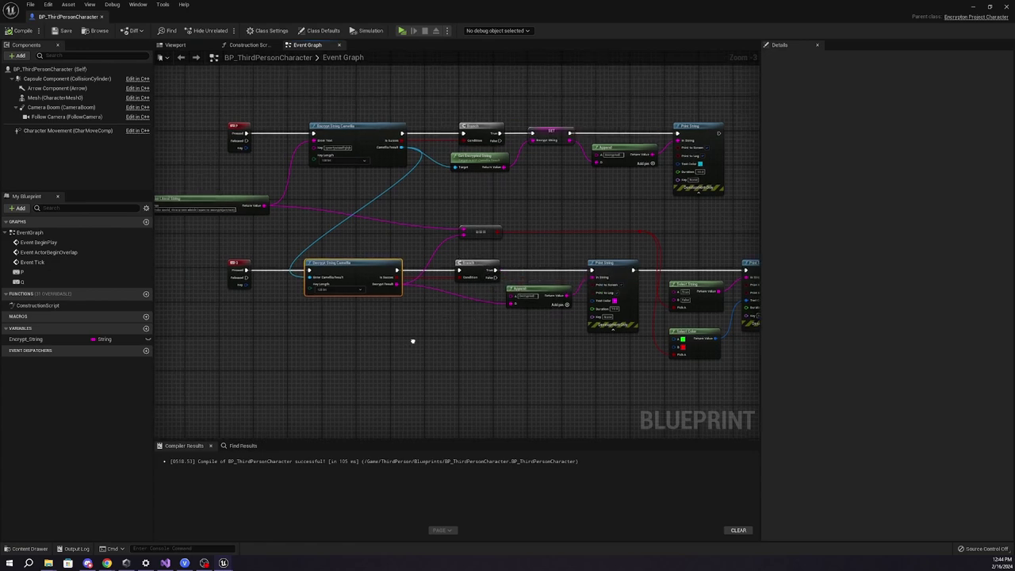
pyautogui.click(373, 157)
pyautogui.click(390, 283)
pyautogui.click(368, 304)
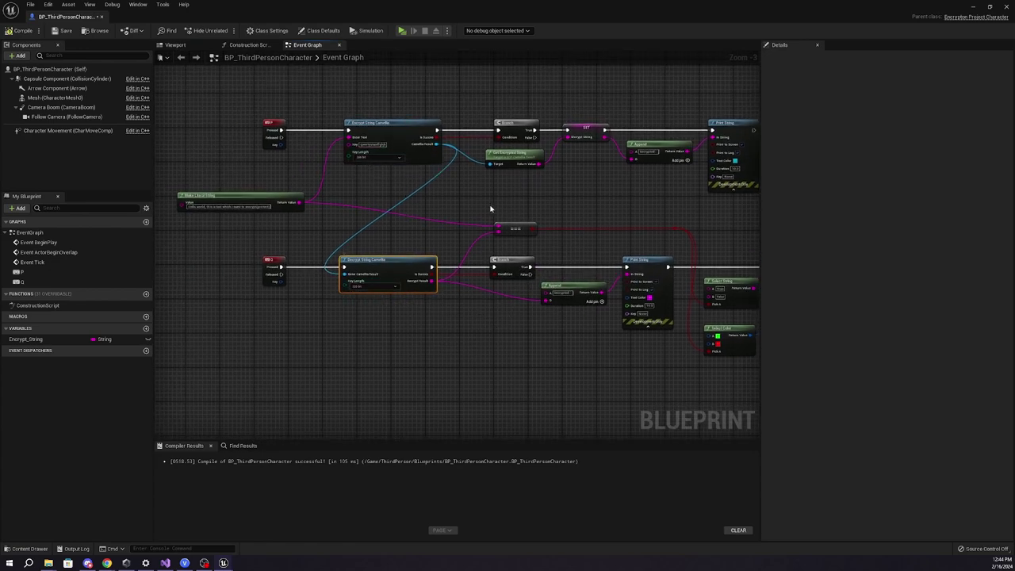
pyautogui.moveTo(496, 206); pyautogui.dragTo(433, 210, button='right')
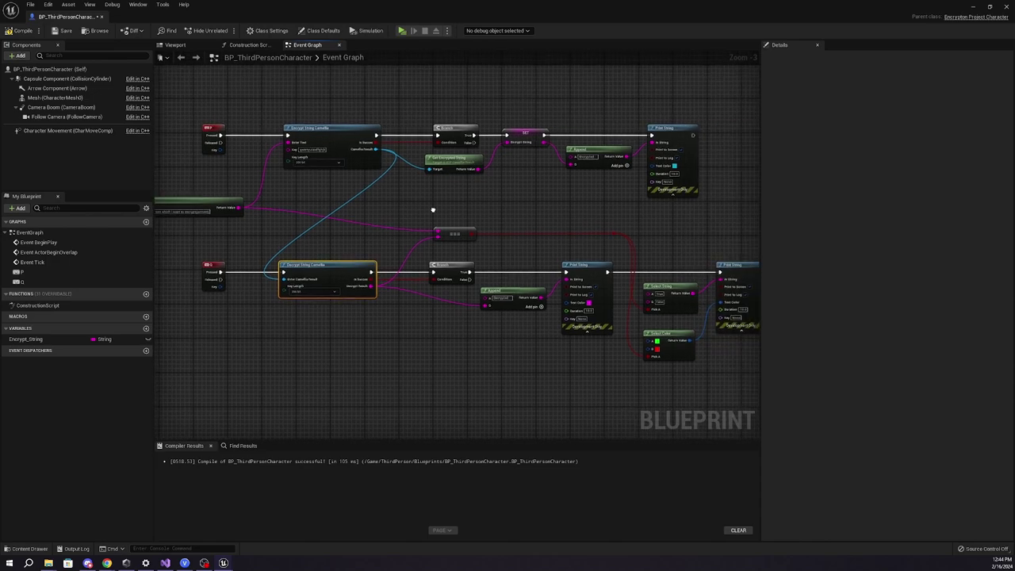
pyautogui.click(402, 31)
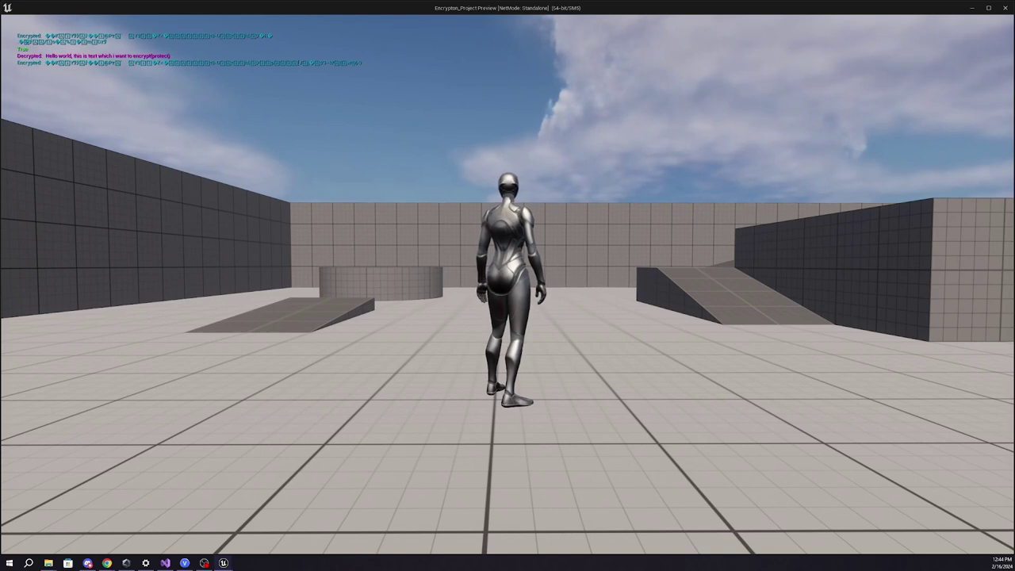
pyautogui.press('Escape')
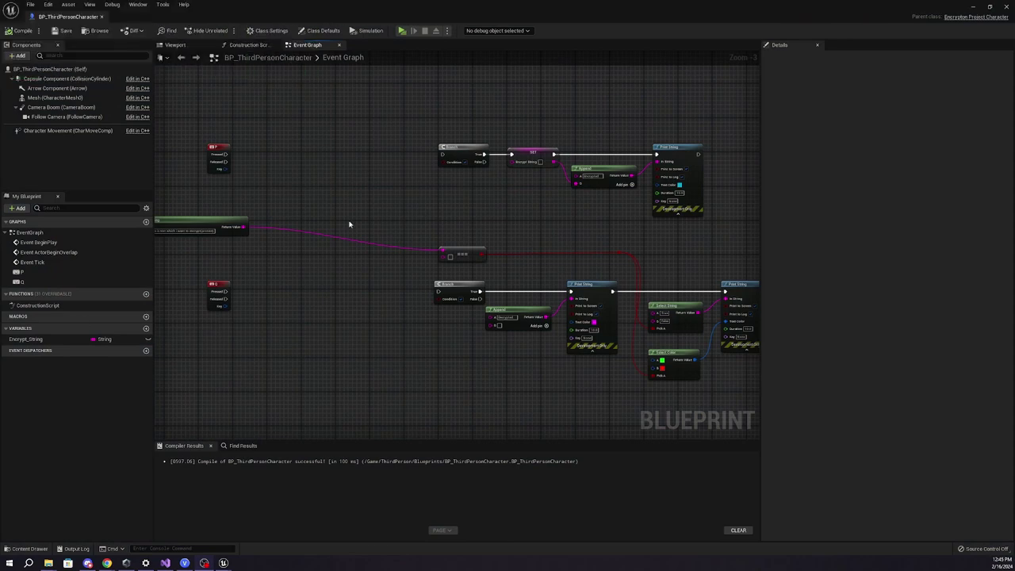
# Add an Encrypt Bytes Camellia node, triggered by the P key, with its success driving the Branch.
pyautogui.rightClick(277, 183)
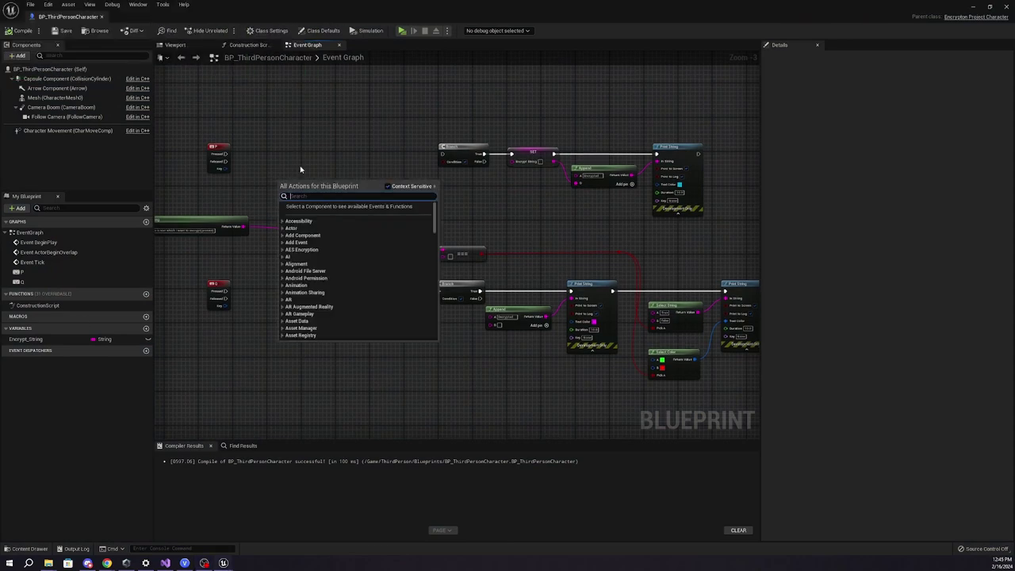
pyautogui.write('encrypt cam')
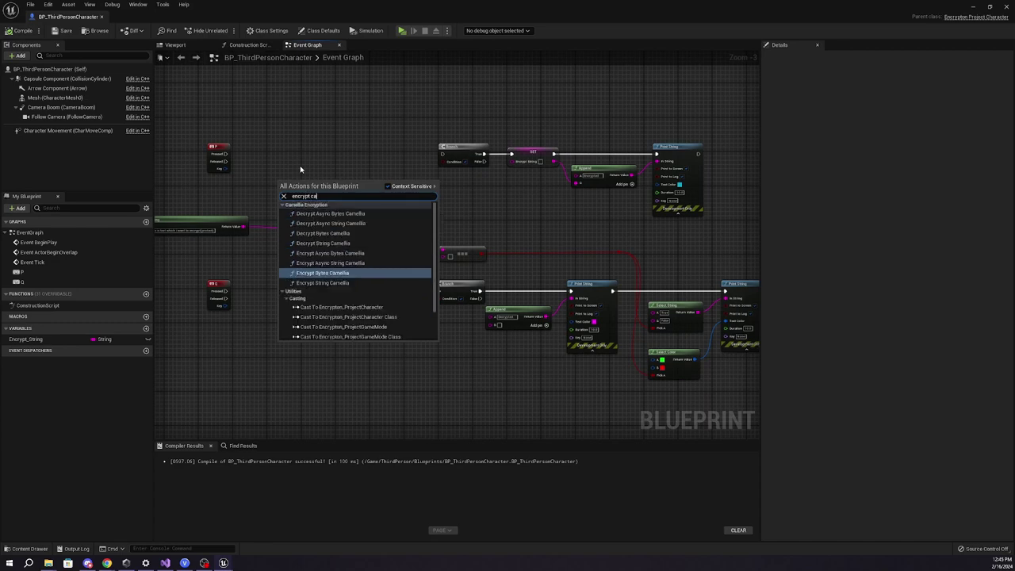
pyautogui.press('Return')
pyautogui.scroll(3, 299, 178)
pyautogui.moveTo(336, 154); pyautogui.dragTo(341, 136)
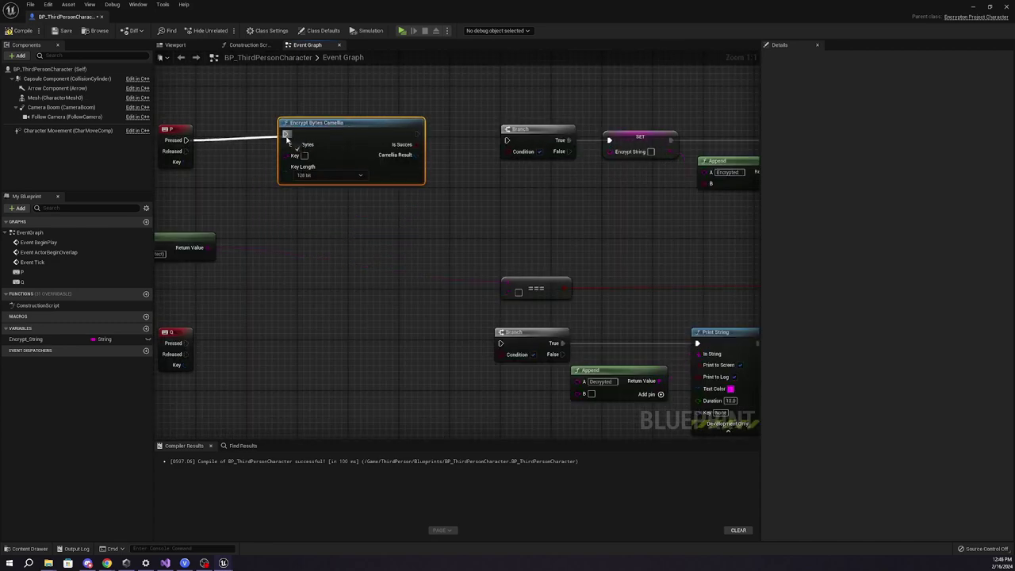
pyautogui.moveTo(176, 143); pyautogui.dragTo(285, 134)
pyautogui.moveTo(357, 123); pyautogui.dragTo(376, 129)
pyautogui.moveTo(435, 151)
pyautogui.mouseDown()
pyautogui.moveTo(508, 151)
pyautogui.moveTo(437, 140)
pyautogui.moveTo(510, 180)
pyautogui.mouseUp()
# Convert the Camellia encrypted bytes with Bytes to String and store the result in Encrypt String.
pyautogui.write('get')
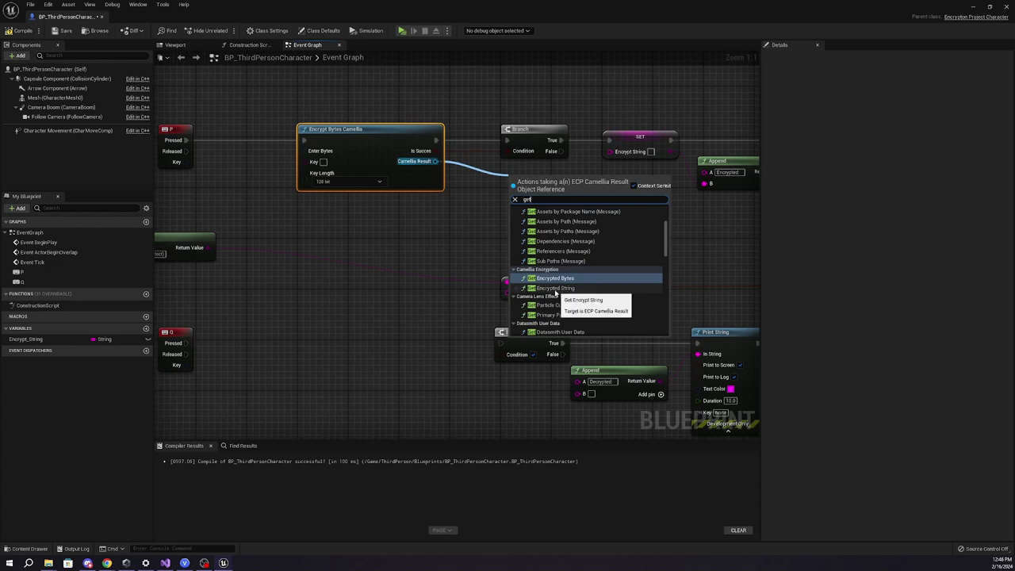
pyautogui.click(564, 278)
pyautogui.moveTo(546, 193); pyautogui.dragTo(446, 196, button='right')
pyautogui.moveTo(447, 196); pyautogui.dragTo(401, 221)
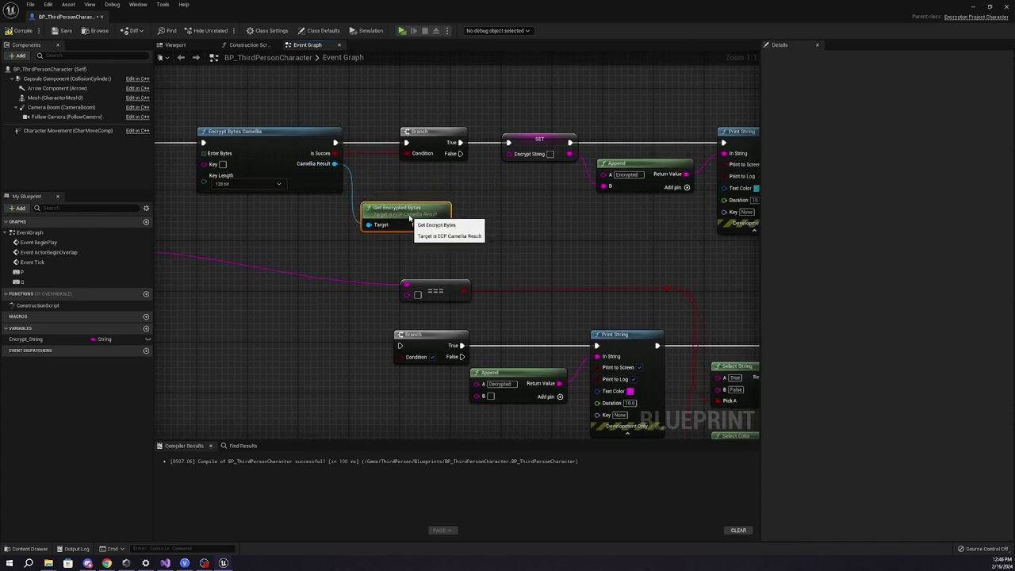
pyautogui.rightClick(509, 221)
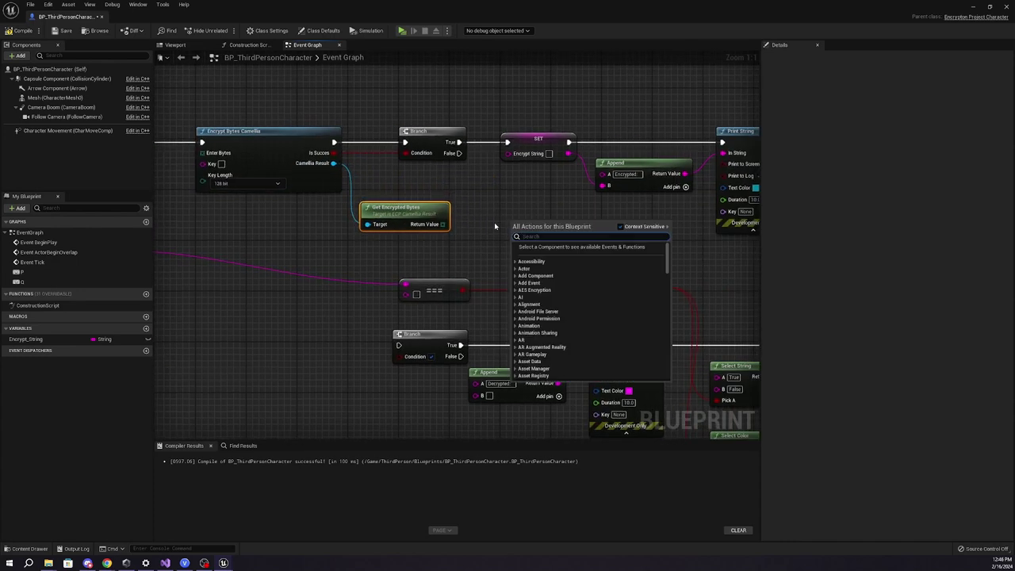
pyautogui.write('byte')
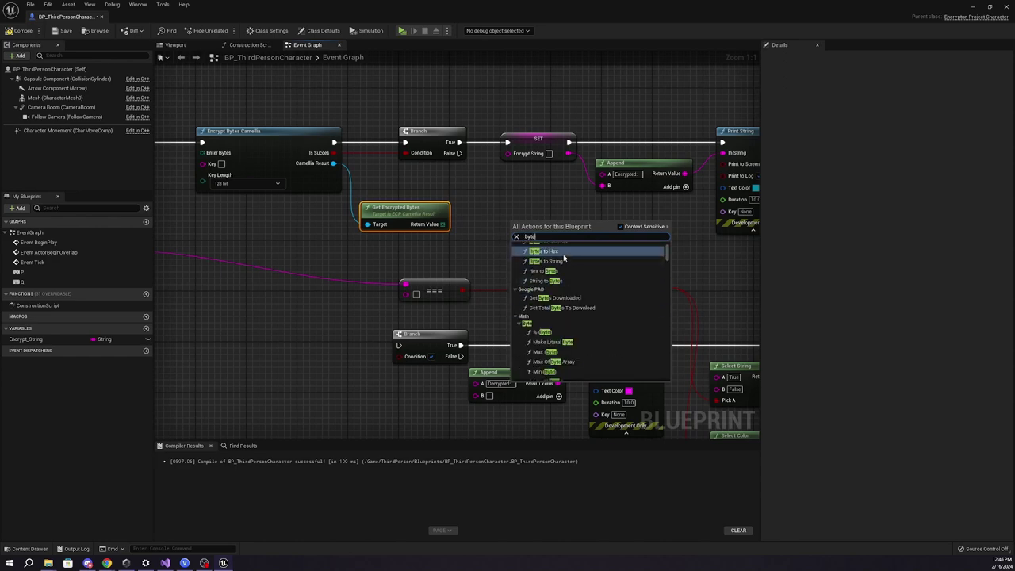
pyautogui.click(547, 261)
pyautogui.moveTo(522, 240)
pyautogui.mouseDown()
pyautogui.moveTo(484, 214)
pyautogui.moveTo(501, 228)
pyautogui.moveTo(483, 223)
pyautogui.mouseUp()
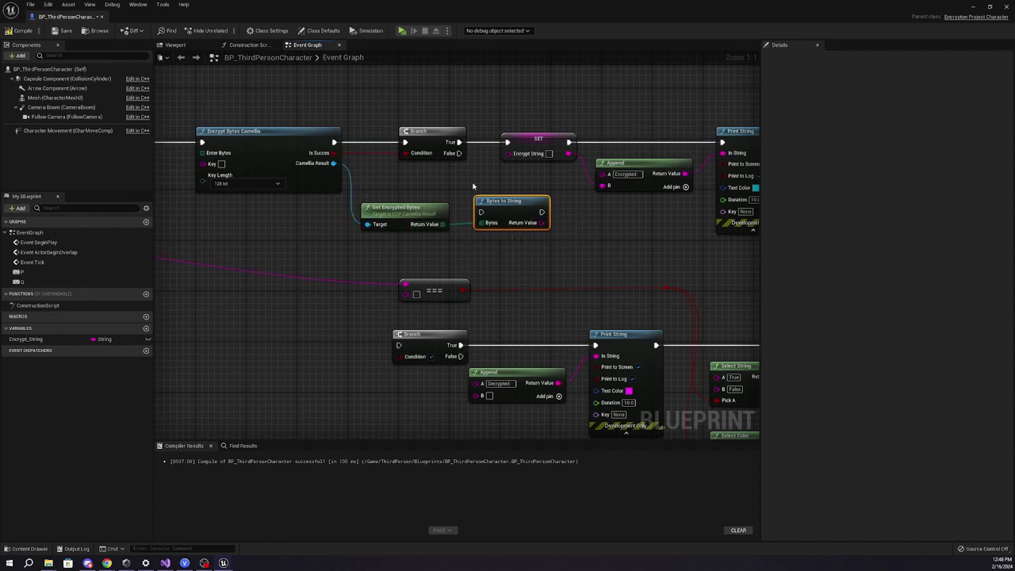
pyautogui.moveTo(458, 143)
pyautogui.mouseDown()
pyautogui.moveTo(482, 211)
pyautogui.moveTo(509, 146)
pyautogui.mouseUp()
pyautogui.moveTo(541, 223); pyautogui.dragTo(508, 153)
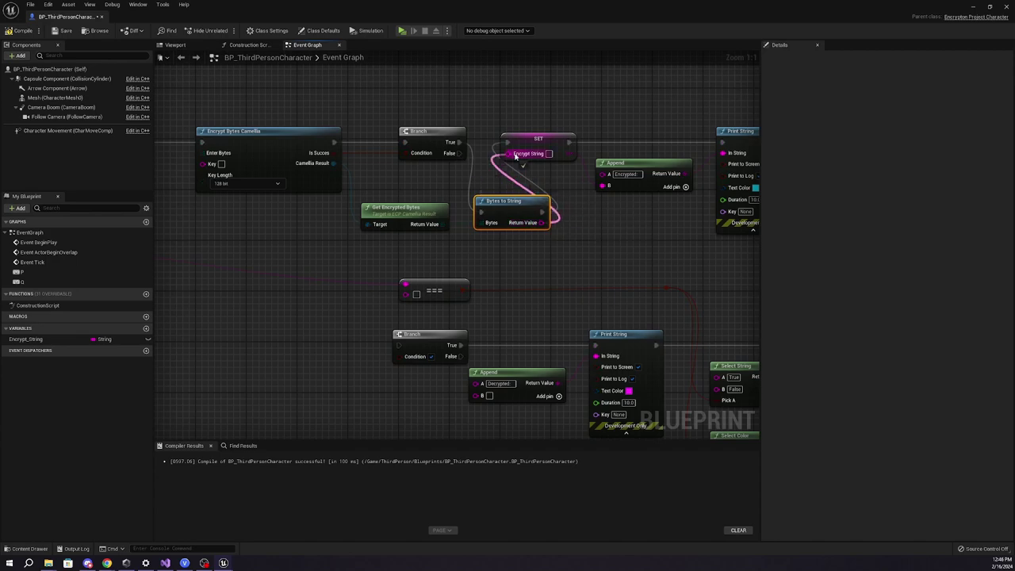
pyautogui.moveTo(634, 231); pyautogui.dragTo(643, 235, button='right')
pyautogui.moveTo(375, 286); pyautogui.dragTo(522, 279, button='right')
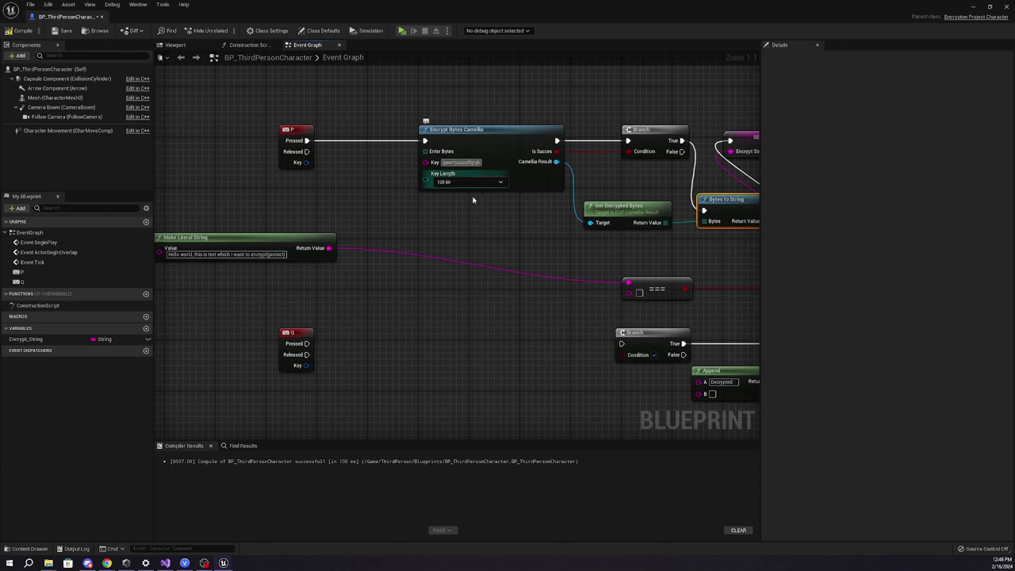
# Insert a String to Bytes node on the literal text, running Encrypt Bytes Camellia after it.
pyautogui.moveTo(372, 213)
pyautogui.mouseDown(button='right')
pyautogui.moveTo(469, 228)
pyautogui.moveTo(451, 215)
pyautogui.mouseUp(button='right')
pyautogui.moveTo(381, 131); pyautogui.dragTo(265, 131)
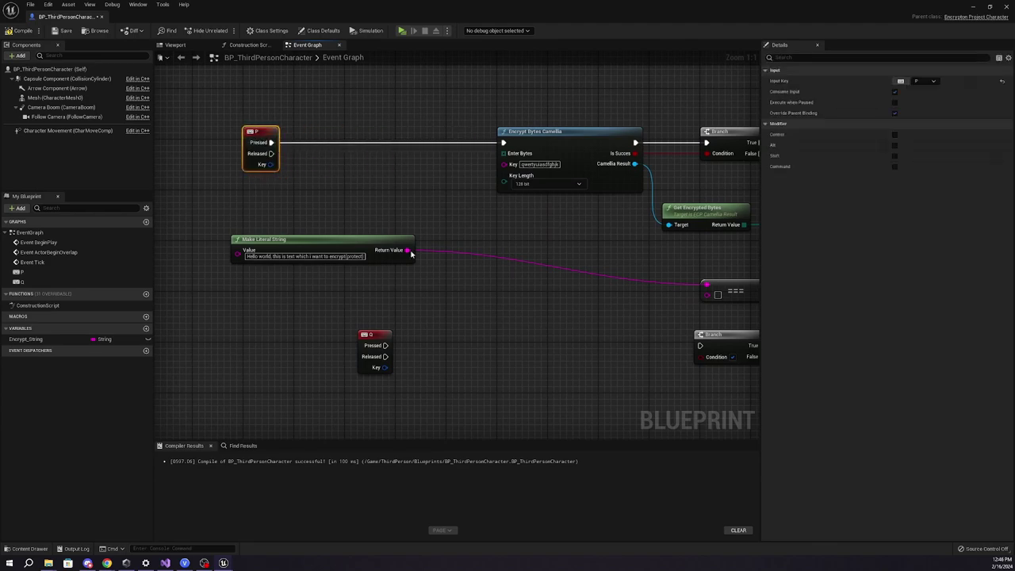
pyautogui.moveTo(408, 251); pyautogui.dragTo(345, 174)
pyautogui.write('stringto')
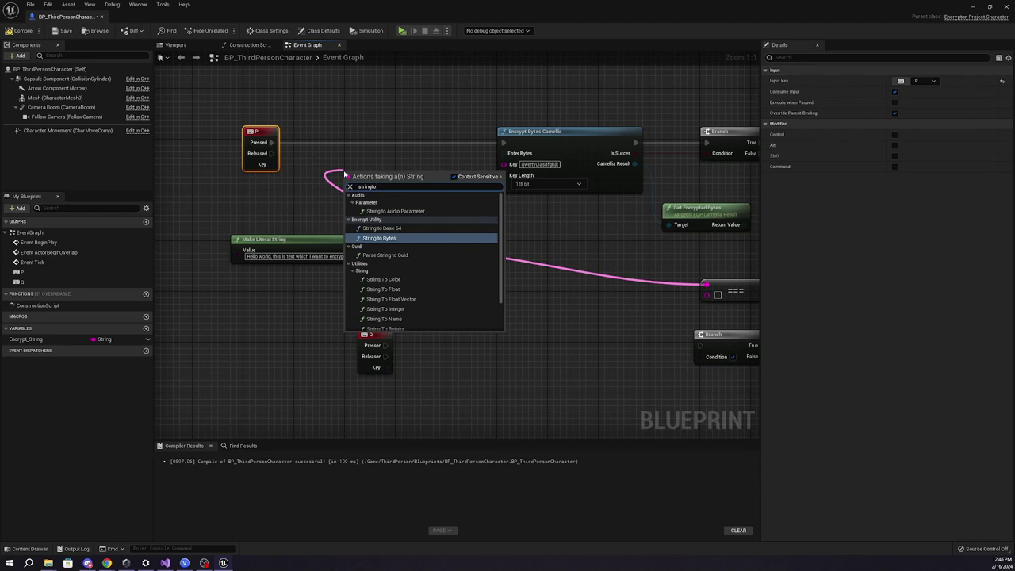
pyautogui.click(385, 238)
pyautogui.moveTo(387, 189); pyautogui.dragTo(387, 151)
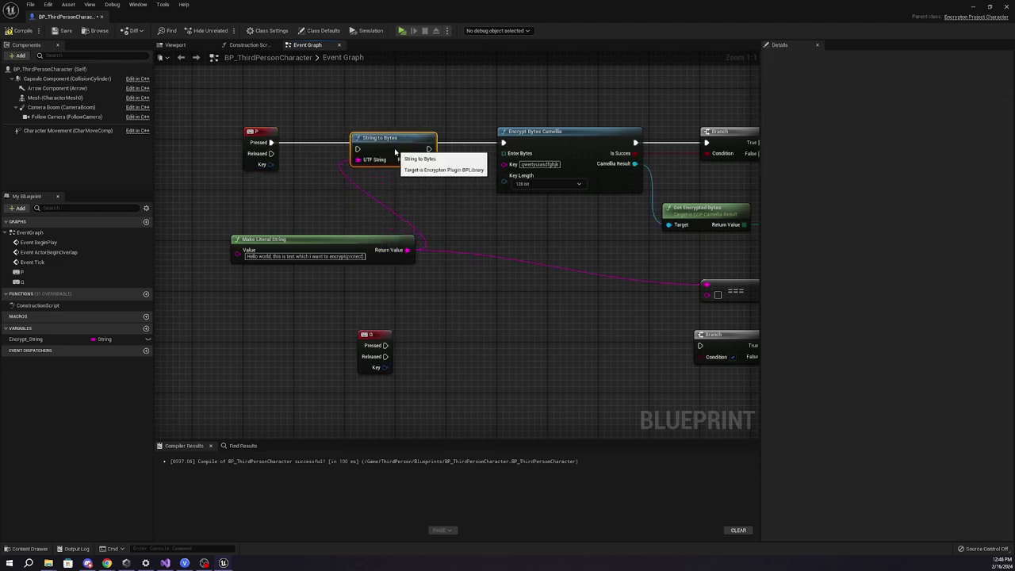
pyautogui.press('q')
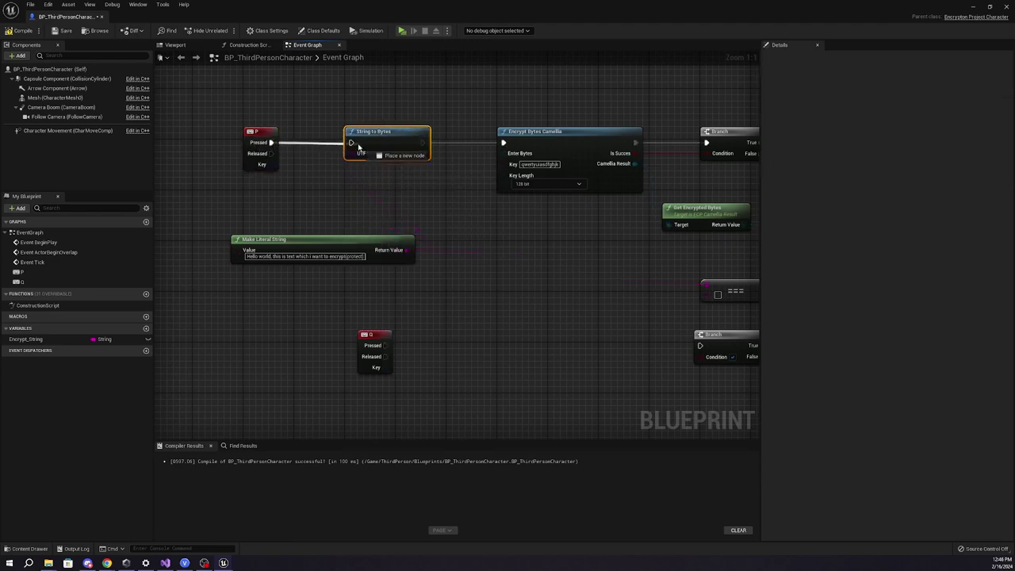
pyautogui.moveTo(422, 142)
pyautogui.mouseDown()
pyautogui.moveTo(503, 143)
pyautogui.moveTo(423, 153)
pyautogui.mouseUp()
pyautogui.scroll(-3, 421, 158)
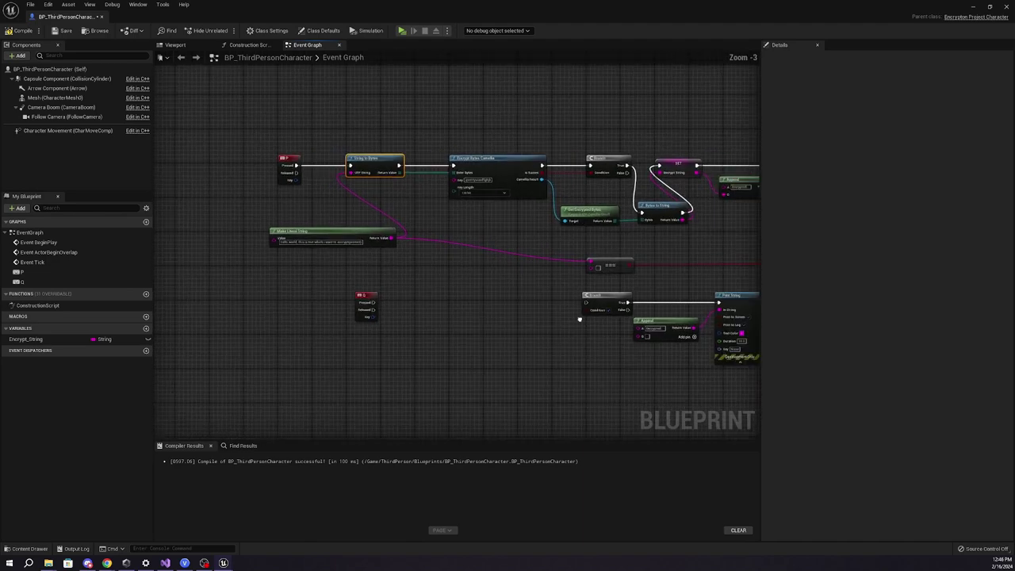
pyautogui.moveTo(580, 319); pyautogui.dragTo(413, 258, button='right')
pyautogui.scroll(1, 413, 258)
pyautogui.rightClick(366, 253)
# Add Decrypt Bytes Camellia on Q, fed the Camellia result, with success driving the Branch.
pyautogui.write('decrypt')
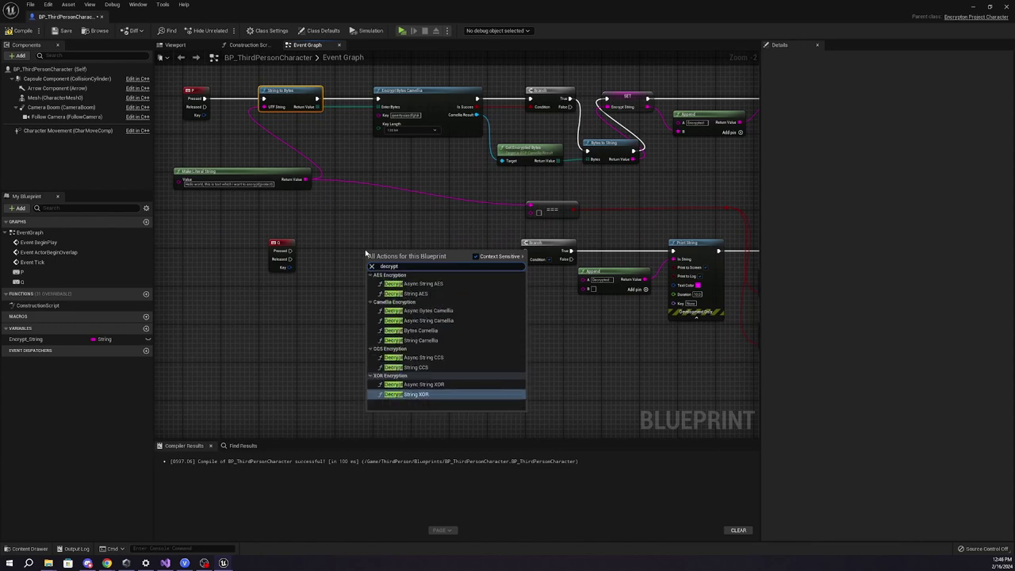
pyautogui.write(' cam')
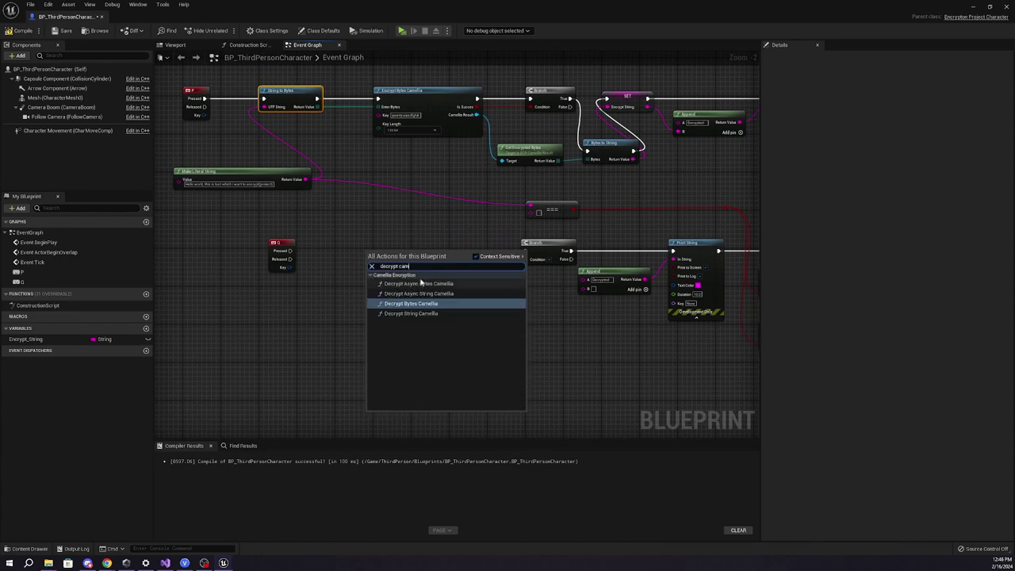
pyautogui.click(401, 303)
pyautogui.scroll(2, 396, 269)
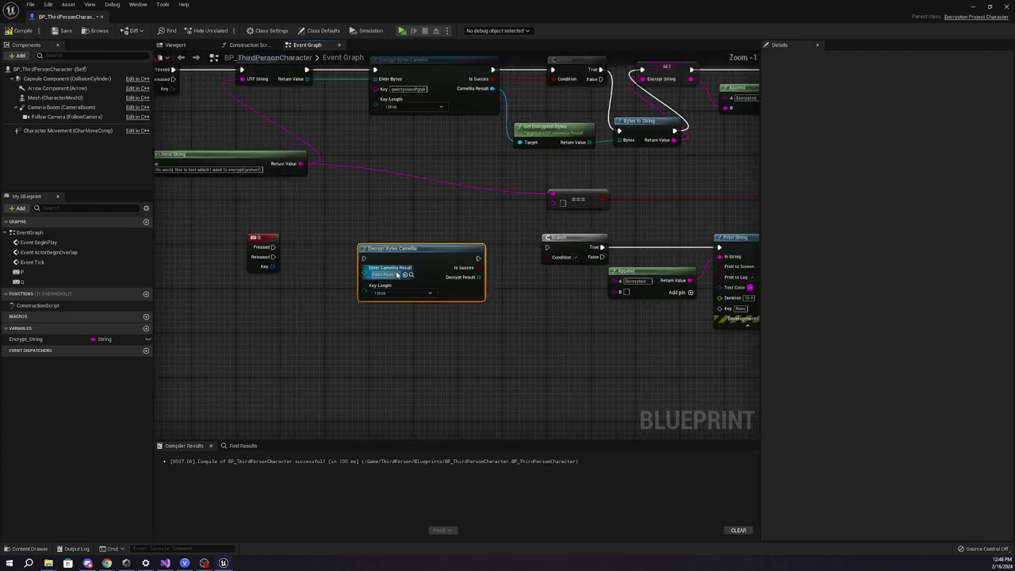
pyautogui.moveTo(254, 243)
pyautogui.mouseDown()
pyautogui.moveTo(359, 256)
pyautogui.moveTo(402, 222)
pyautogui.mouseUp()
pyautogui.moveTo(402, 221); pyautogui.dragTo(400, 282, button='right')
pyautogui.moveTo(501, 122); pyautogui.dragTo(372, 317)
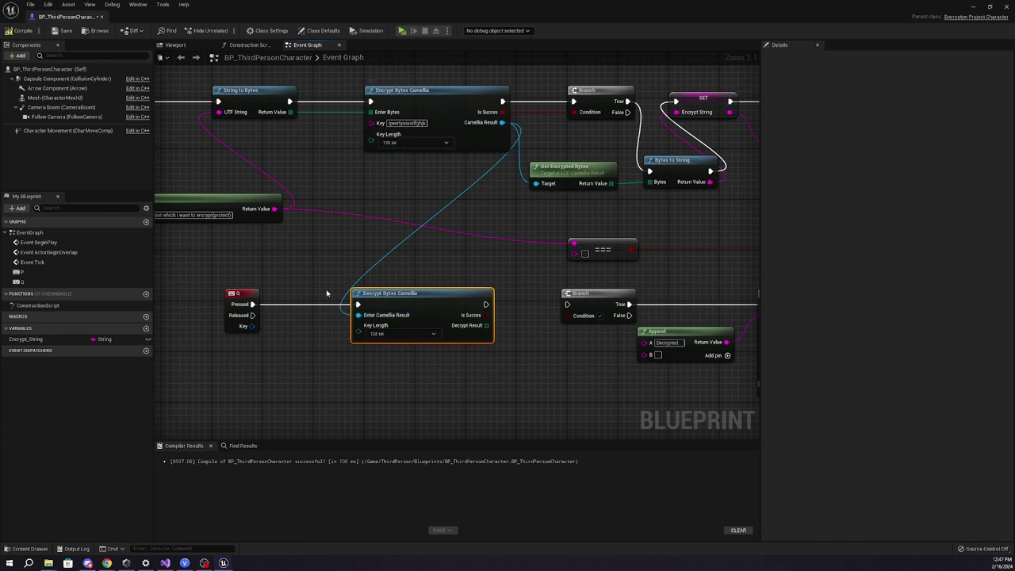
pyautogui.moveTo(464, 315)
pyautogui.mouseDown()
pyautogui.moveTo(419, 315)
pyautogui.moveTo(564, 320)
pyautogui.mouseUp()
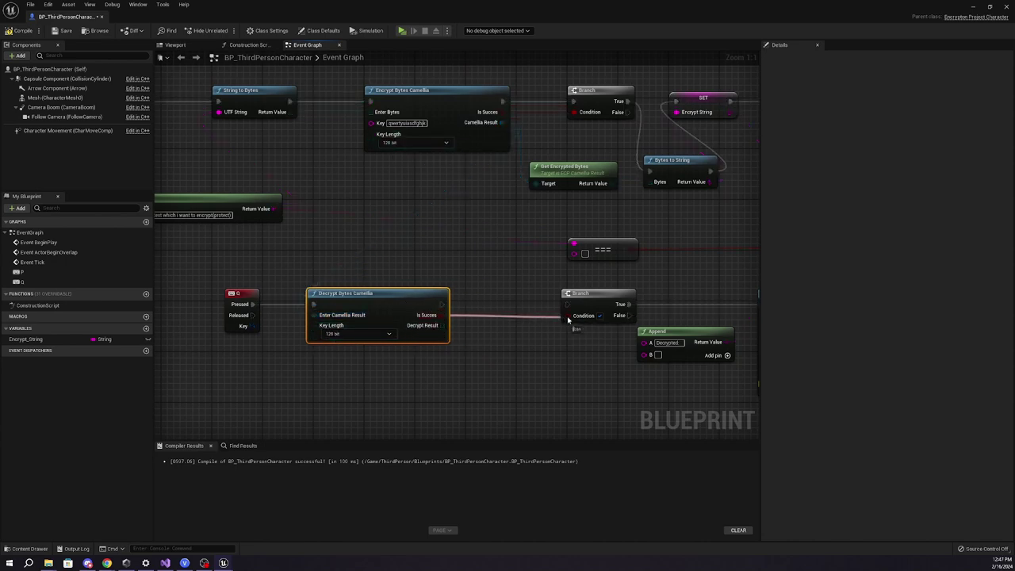
pyautogui.moveTo(567, 315); pyautogui.dragTo(449, 292, button='right')
pyautogui.moveTo(324, 280); pyautogui.dragTo(450, 281)
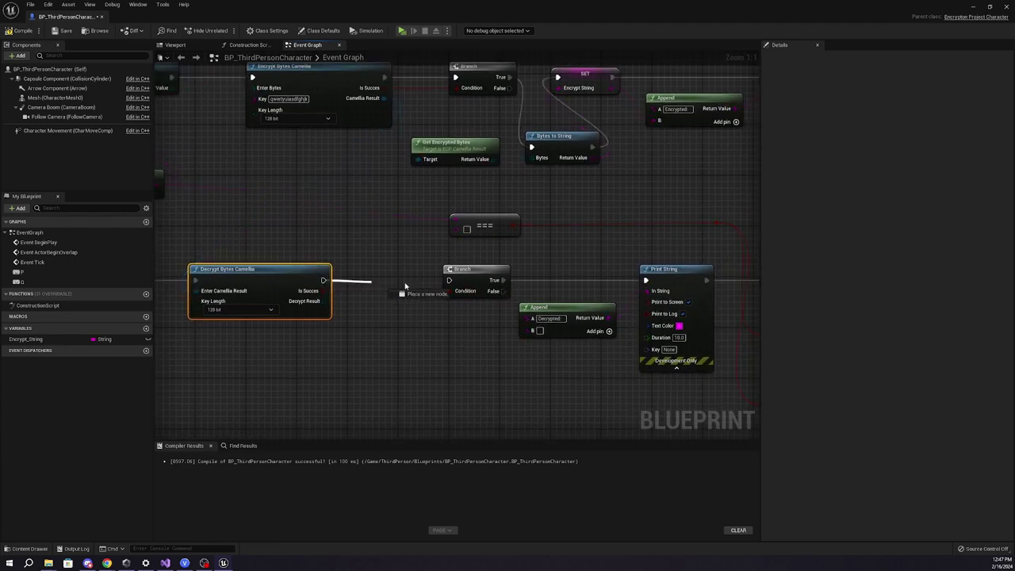
# Duplicate Bytes to String for the decrypted bytes, feeding Append's B input and Print String.
pyautogui.click(562, 144)
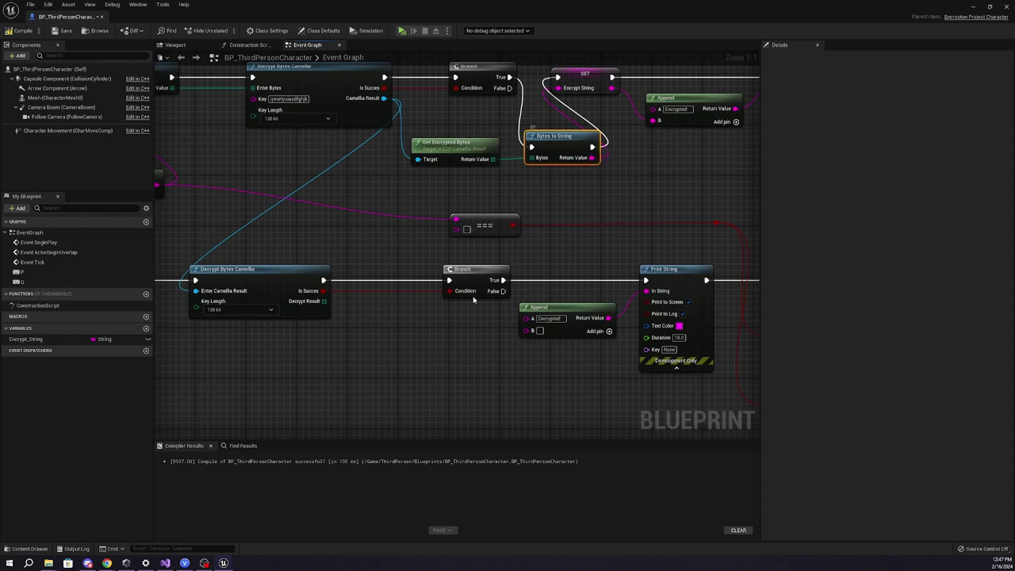
pyautogui.hotkey('ctrl', 'v')
pyautogui.moveTo(406, 333); pyautogui.dragTo(395, 325)
pyautogui.moveTo(468, 273); pyautogui.dragTo(385, 277)
pyautogui.moveTo(430, 323)
pyautogui.mouseDown()
pyautogui.moveTo(498, 278)
pyautogui.moveTo(324, 301)
pyautogui.mouseUp()
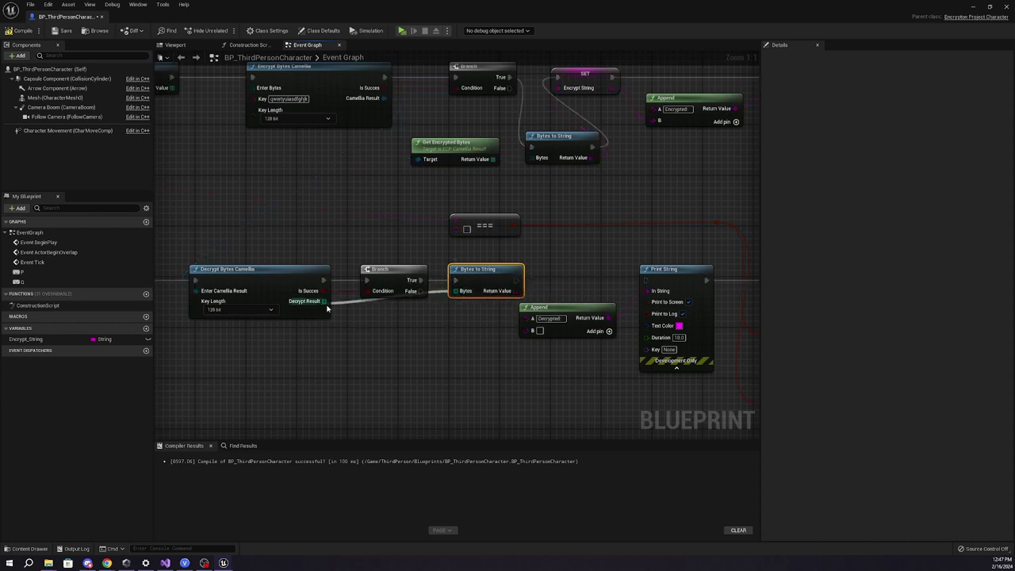
pyautogui.moveTo(516, 290); pyautogui.dragTo(530, 331)
pyautogui.moveTo(516, 280); pyautogui.dragTo(646, 280)
pyautogui.click(547, 307)
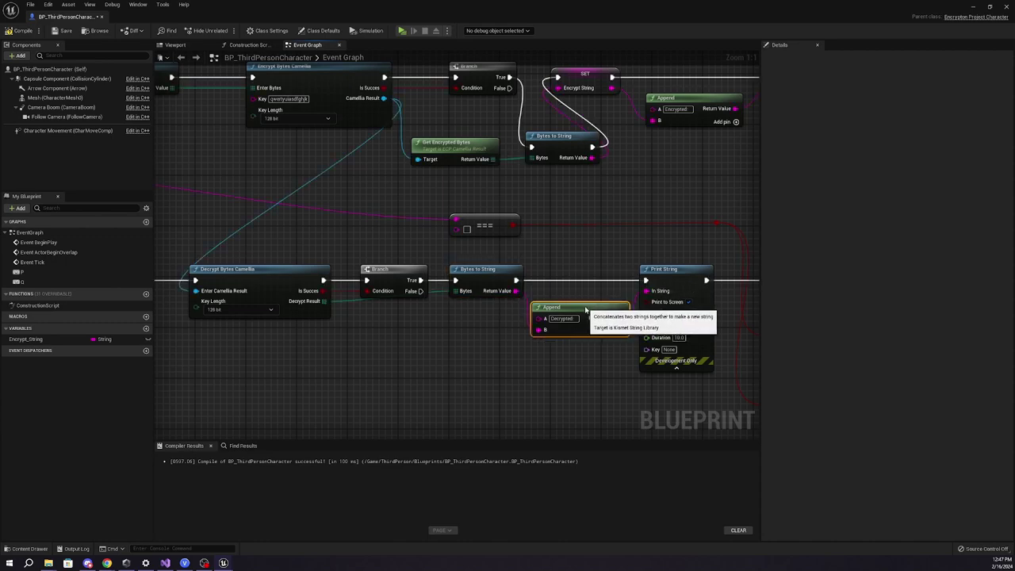
pyautogui.scroll(-3, 444, 354)
pyautogui.scroll(-1, 444, 354)
pyautogui.scroll(1, 475, 341)
pyautogui.scroll(1, 507, 327)
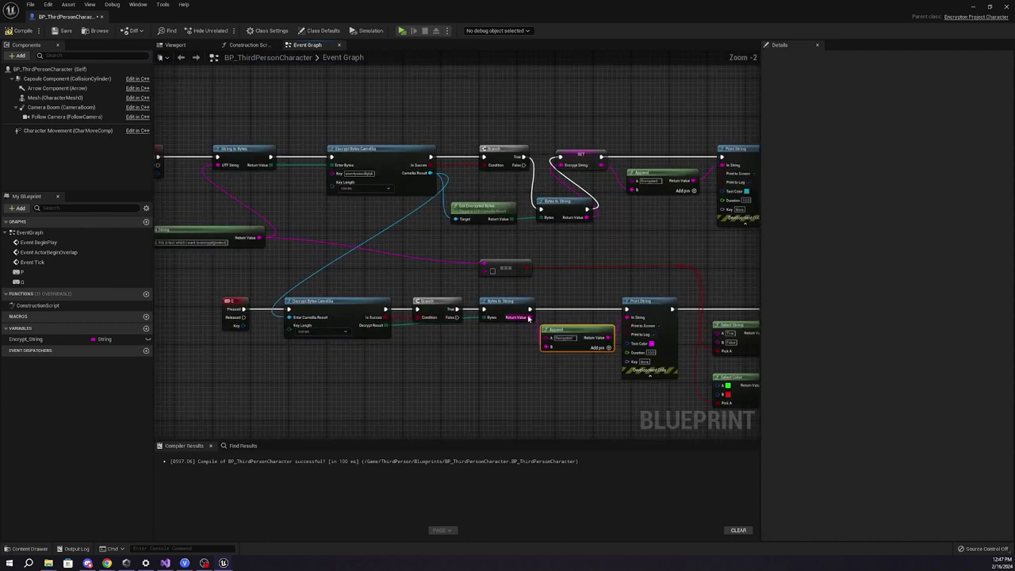
pyautogui.scroll(1, 485, 287)
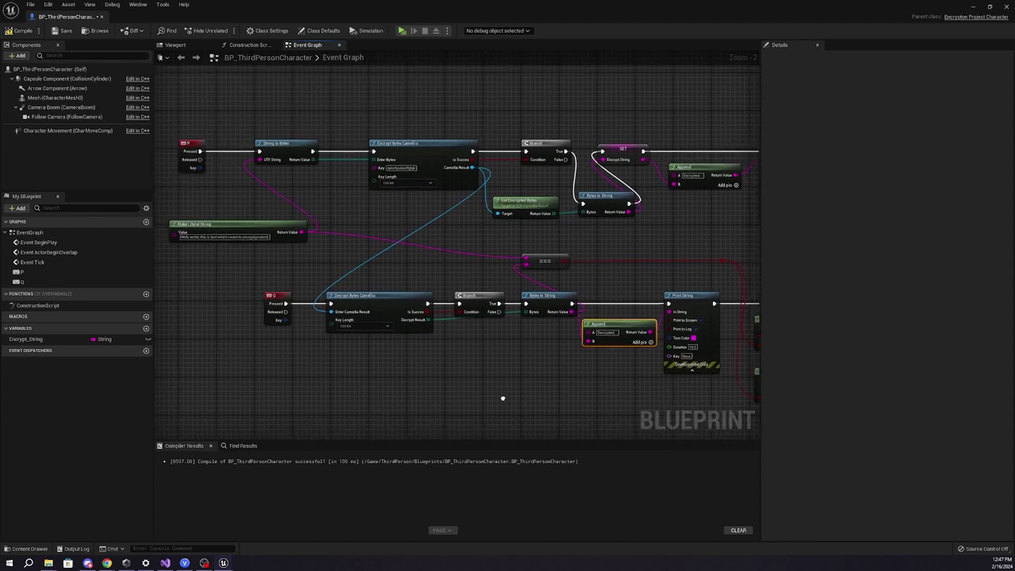
pyautogui.scroll(-1, 447, 370)
pyautogui.moveTo(447, 371); pyautogui.dragTo(442, 376, button='right')
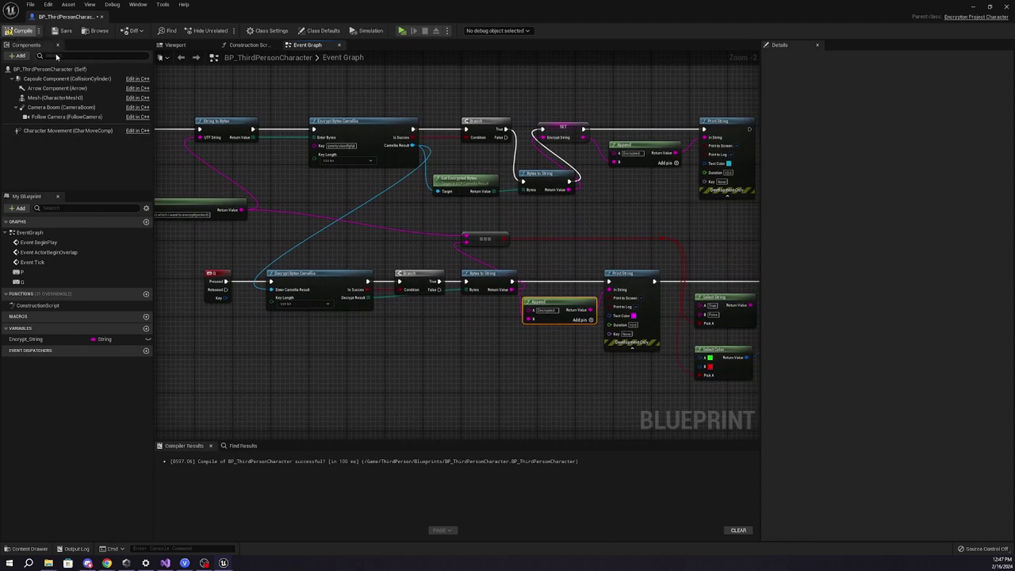
# Compile and save the blueprint, then play-test the Camellia encryption and decryption.
pyautogui.scroll(-1, 366, 165)
pyautogui.scroll(-1, 518, 227)
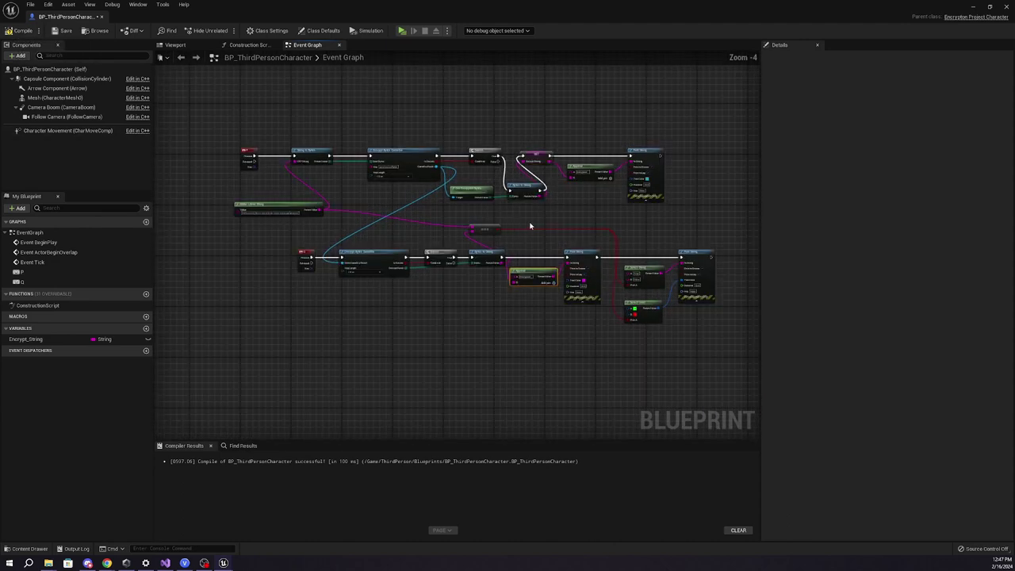
pyautogui.moveTo(531, 225); pyautogui.dragTo(509, 247, button='right')
pyautogui.click(20, 30)
pyautogui.click(67, 32)
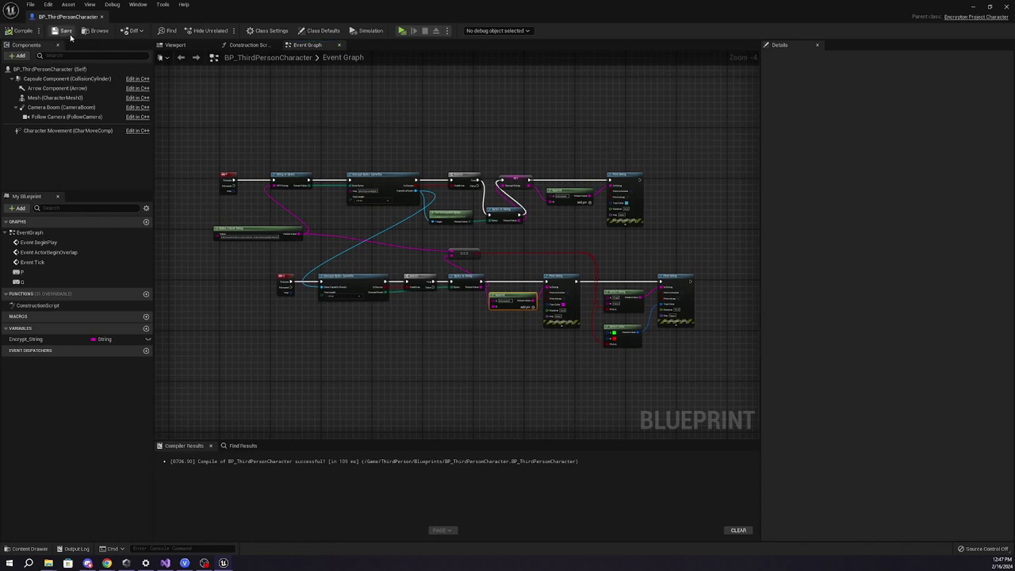
pyautogui.click(402, 31)
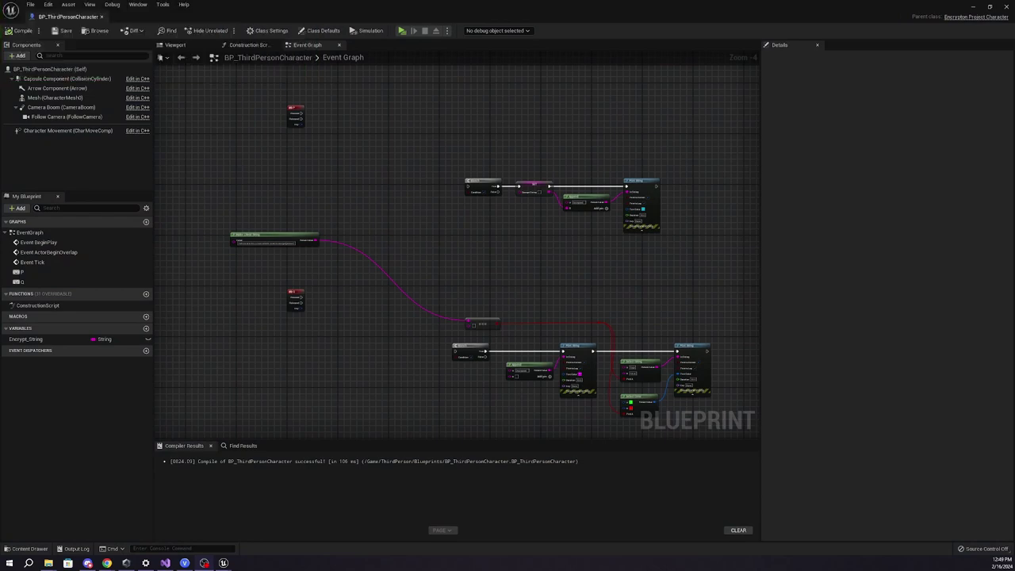
# Search for the 'encrypt asy' action beside the P event.
pyautogui.scroll(4, 297, 111)
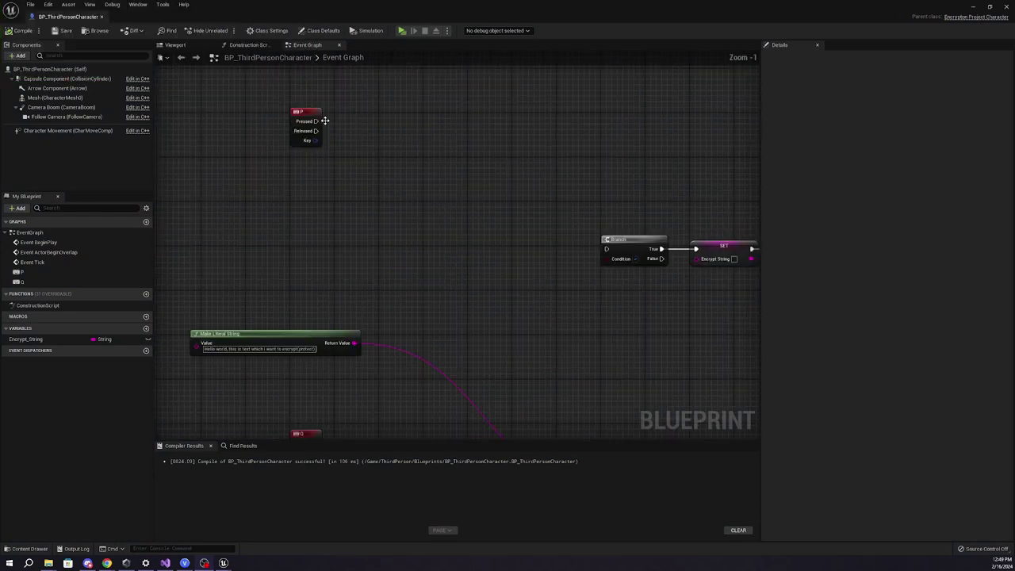
pyautogui.rightClick(398, 127)
pyautogui.write('encryp')
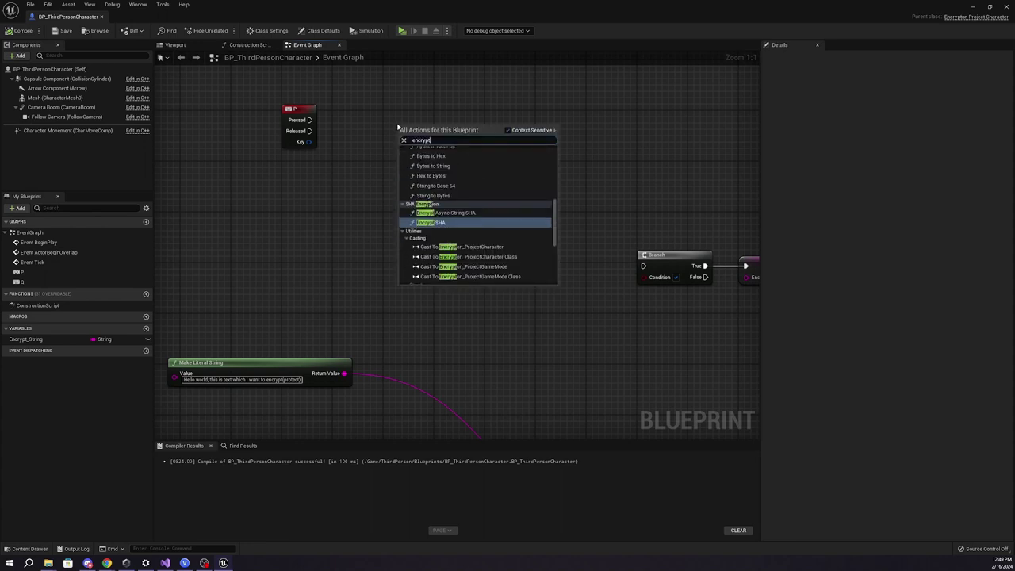
pyautogui.write('t async')
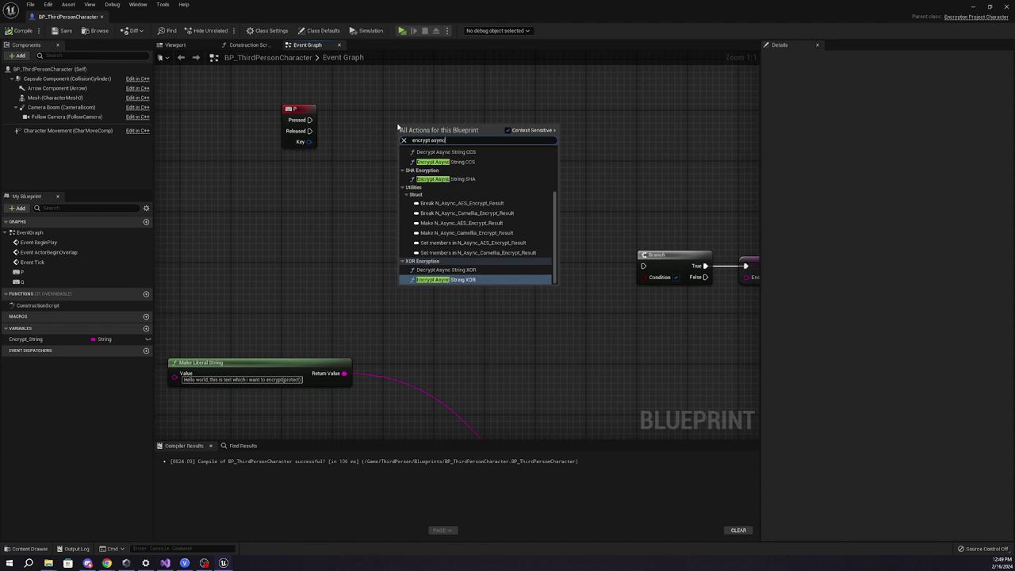
# Add Encrypt Async String AES on P, encrypting the literal text with 128-bit key length and pasted IV.
pyautogui.scroll(3, 498, 215)
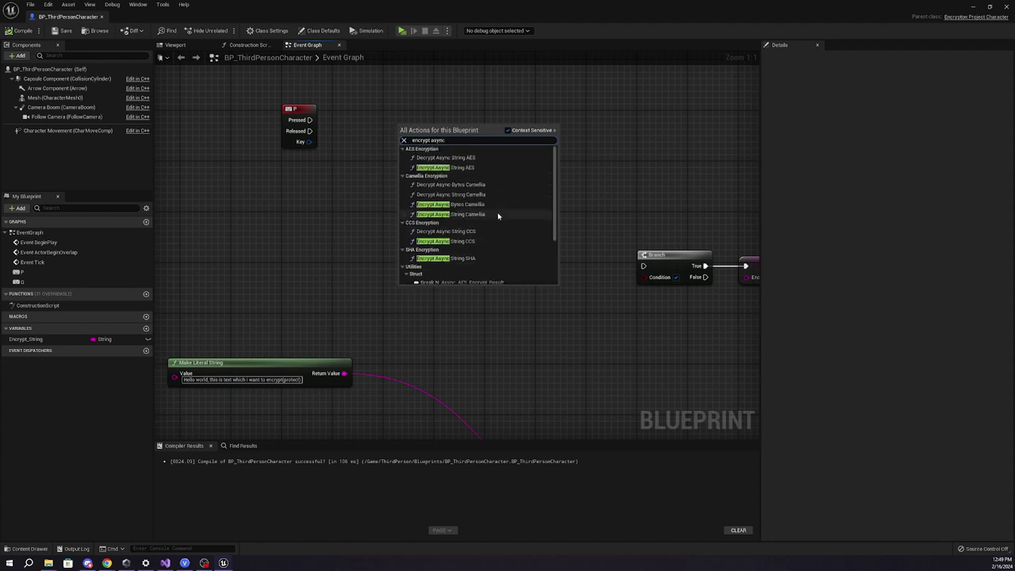
pyautogui.click(444, 168)
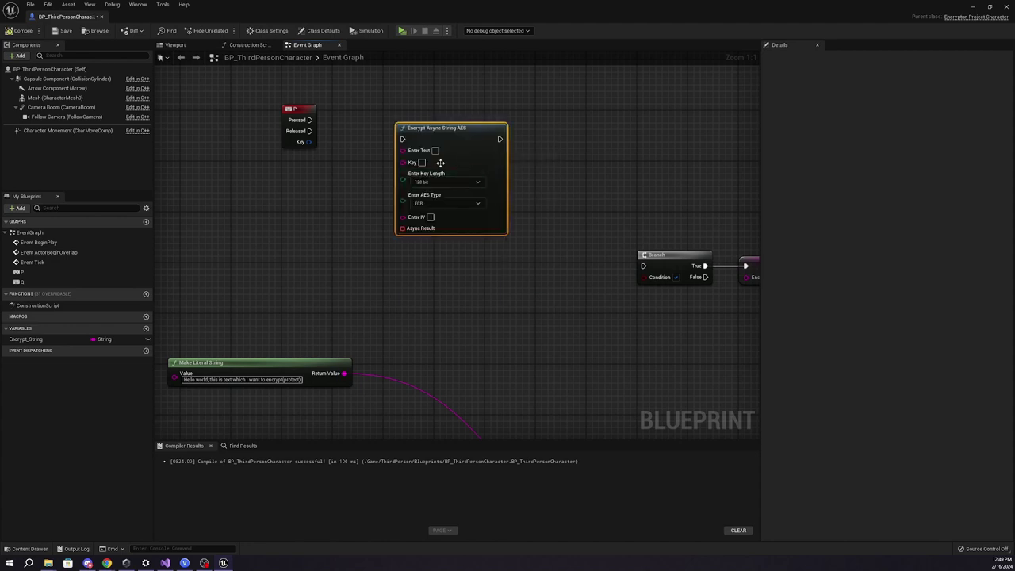
pyautogui.moveTo(473, 141); pyautogui.dragTo(467, 121)
pyautogui.moveTo(303, 121)
pyautogui.mouseDown()
pyautogui.moveTo(396, 120)
pyautogui.moveTo(463, 134)
pyautogui.mouseUp()
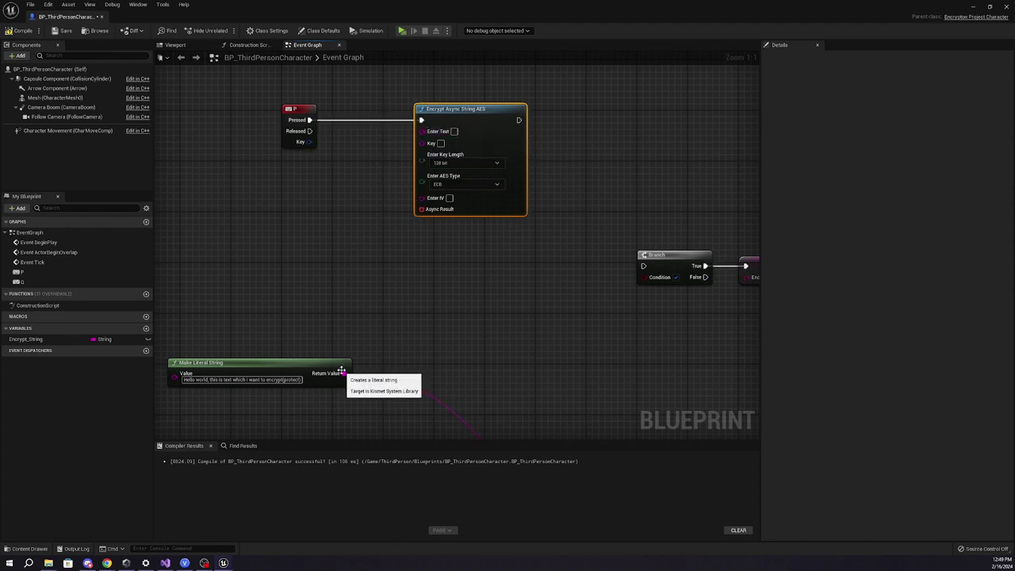
pyautogui.moveTo(343, 373); pyautogui.dragTo(432, 131)
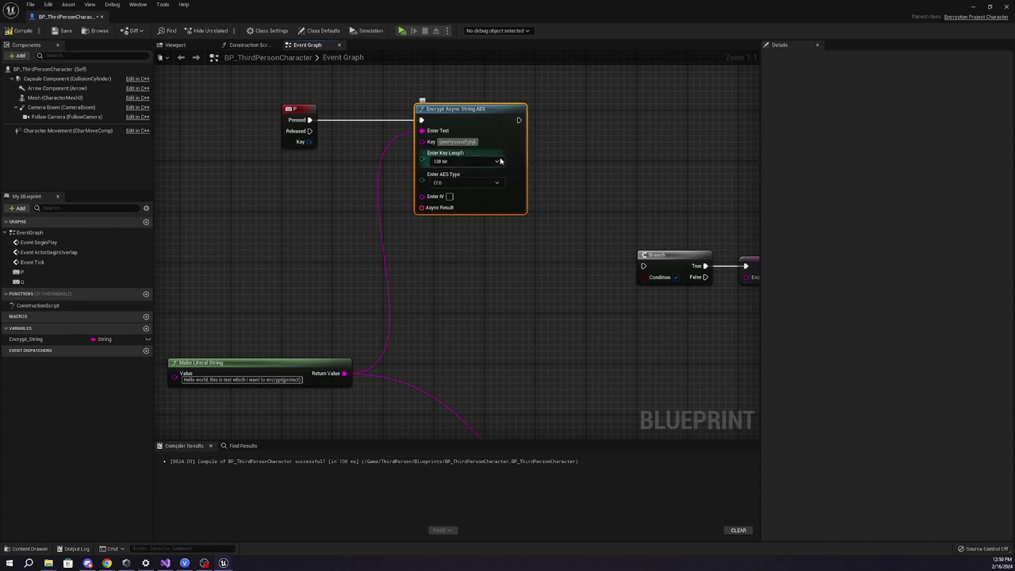
pyautogui.click(440, 161)
pyautogui.click(436, 169)
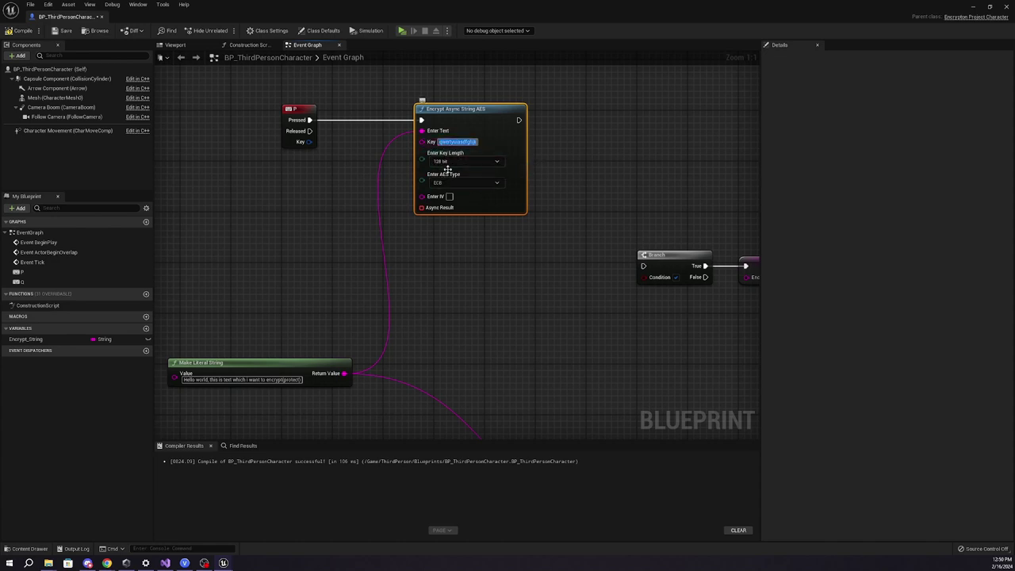
pyautogui.click(451, 196)
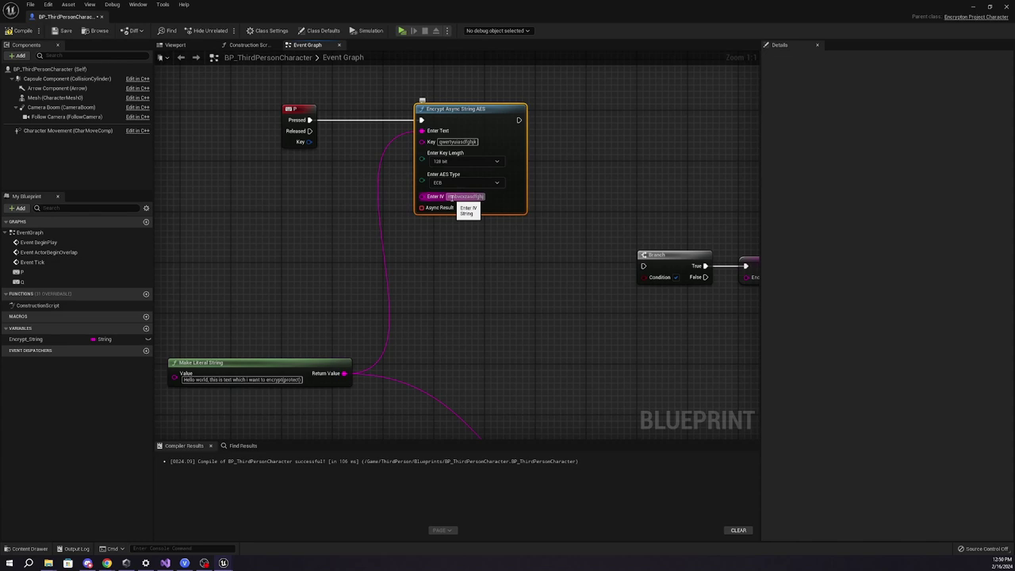
pyautogui.hotkey('ctrl', 'v')
pyautogui.click(569, 235)
pyautogui.moveTo(447, 132); pyautogui.dragTo(407, 125, button='right')
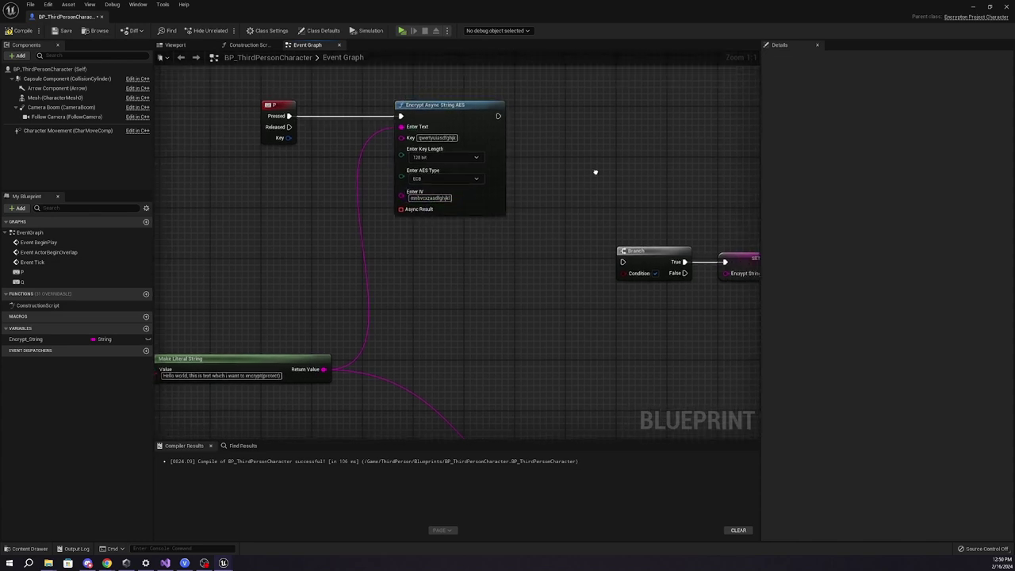
# Bind a custom event to the AES Async Result and break it, with Is Success driving the Branch.
pyautogui.moveTo(326, 230); pyautogui.dragTo(478, 210, button='right')
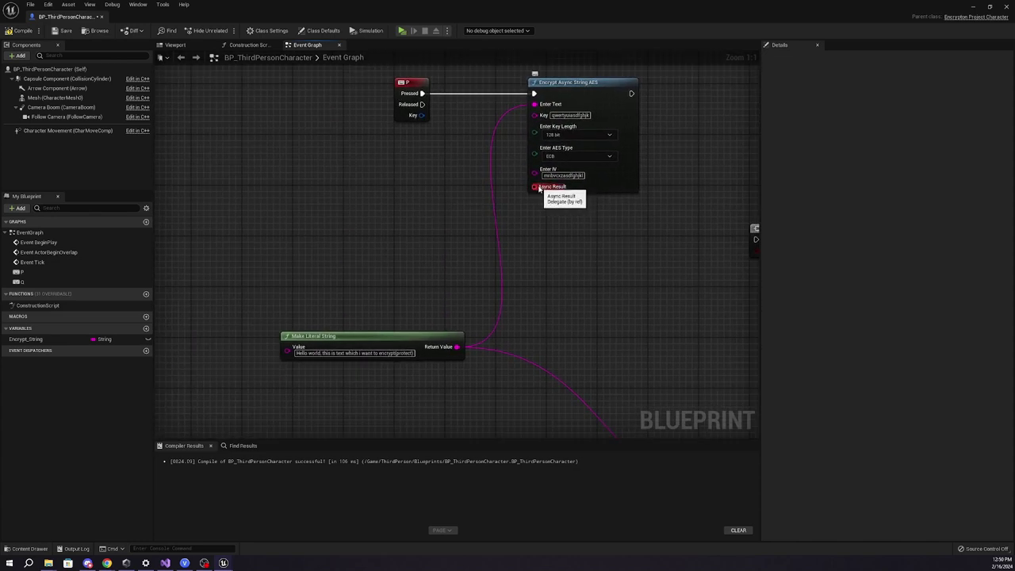
pyautogui.moveTo(531, 186); pyautogui.dragTo(413, 231)
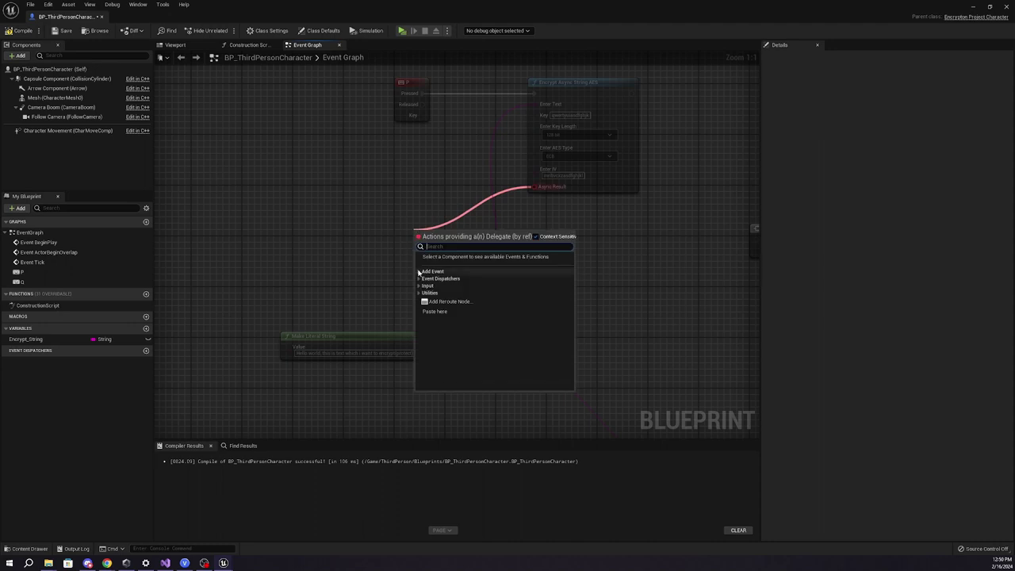
pyautogui.click(443, 280)
pyautogui.moveTo(542, 263); pyautogui.dragTo(410, 232, button='right')
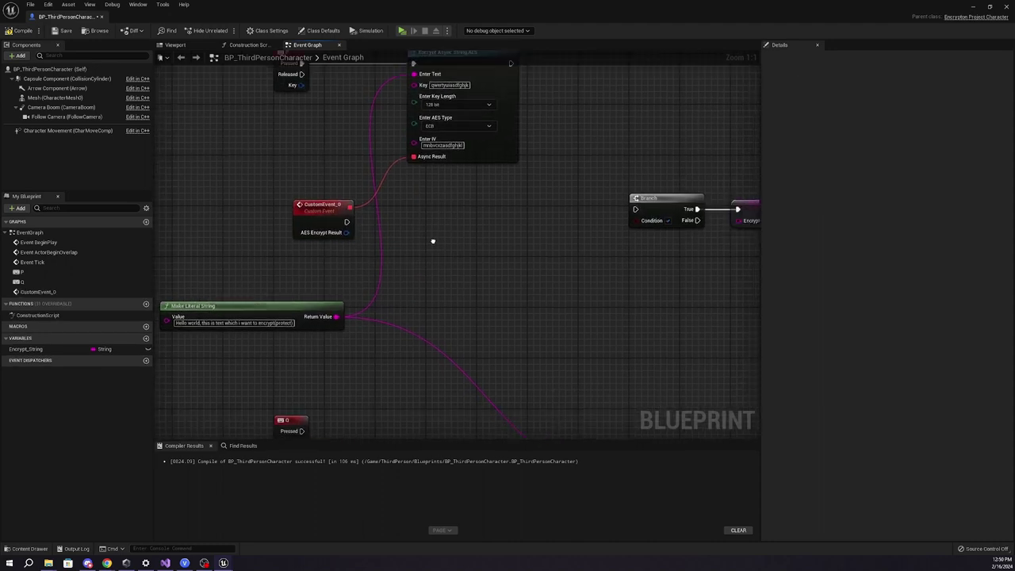
pyautogui.moveTo(306, 218)
pyautogui.mouseDown()
pyautogui.moveTo(278, 206)
pyautogui.moveTo(625, 211)
pyautogui.mouseUp()
pyautogui.moveTo(294, 212); pyautogui.dragTo(380, 239)
pyautogui.write('break')
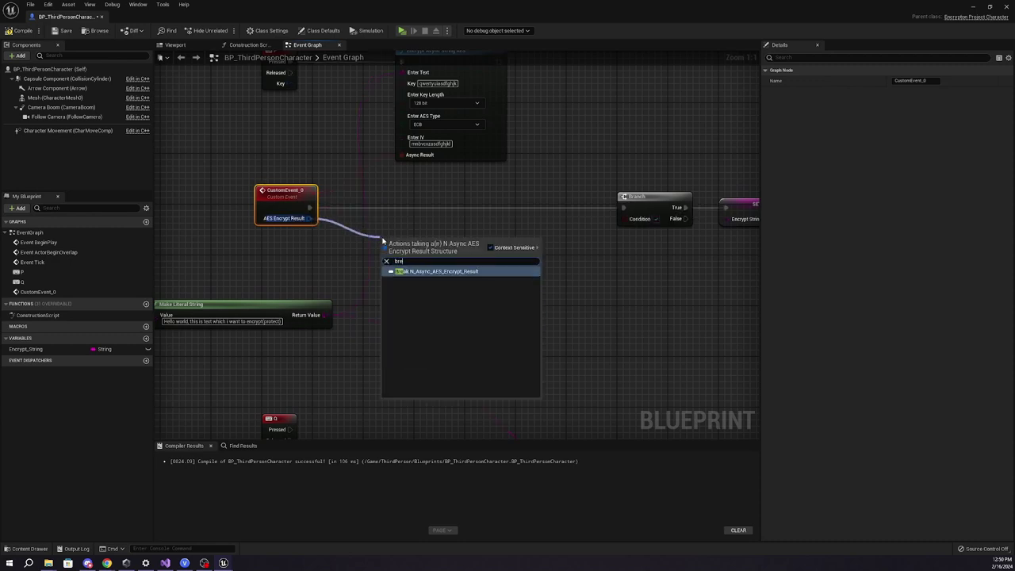
pyautogui.press('Return')
pyautogui.moveTo(483, 257); pyautogui.dragTo(655, 219)
# Feed the AES Result's Get Encrypted String into SET Encrypt String.
pyautogui.moveTo(601, 297); pyautogui.dragTo(525, 285, button='right')
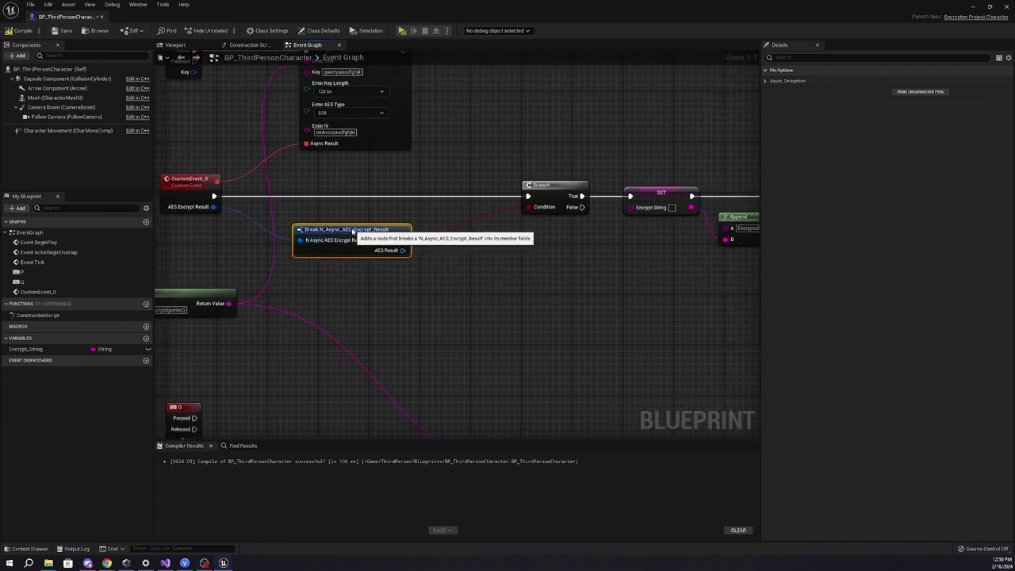
pyautogui.moveTo(416, 254); pyautogui.dragTo(299, 251, button='right')
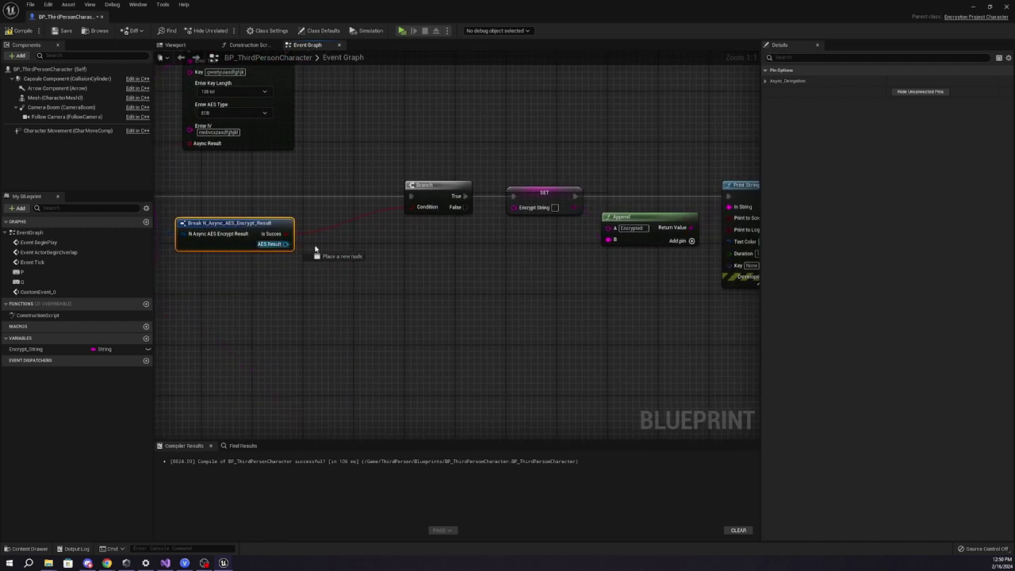
pyautogui.moveTo(286, 244); pyautogui.dragTo(397, 248)
pyautogui.write('get')
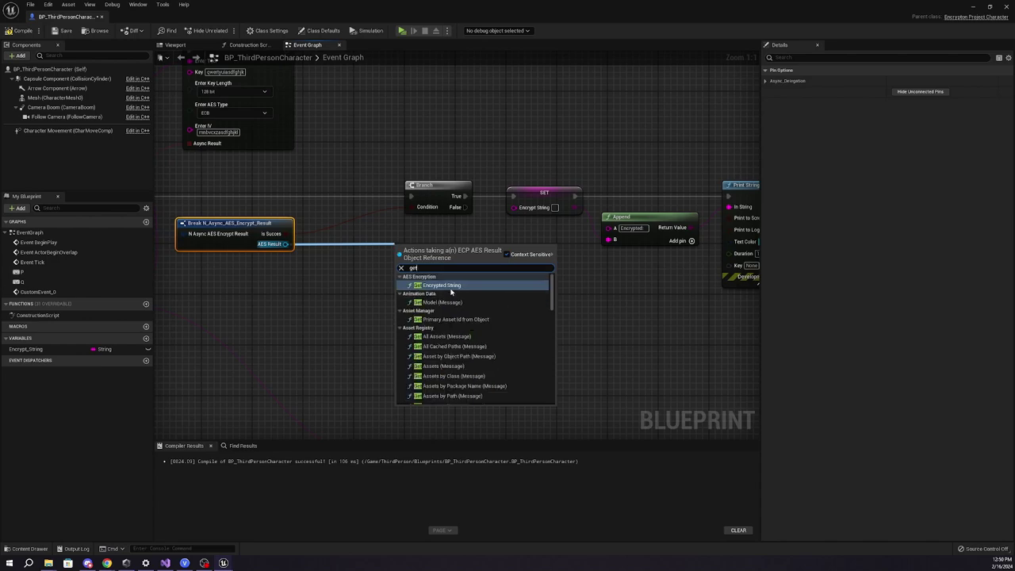
pyautogui.click(452, 287)
pyautogui.moveTo(468, 252)
pyautogui.mouseDown()
pyautogui.moveTo(509, 232)
pyautogui.moveTo(514, 207)
pyautogui.mouseUp()
pyautogui.scroll(-2, 524, 270)
pyautogui.scroll(-2, 516, 278)
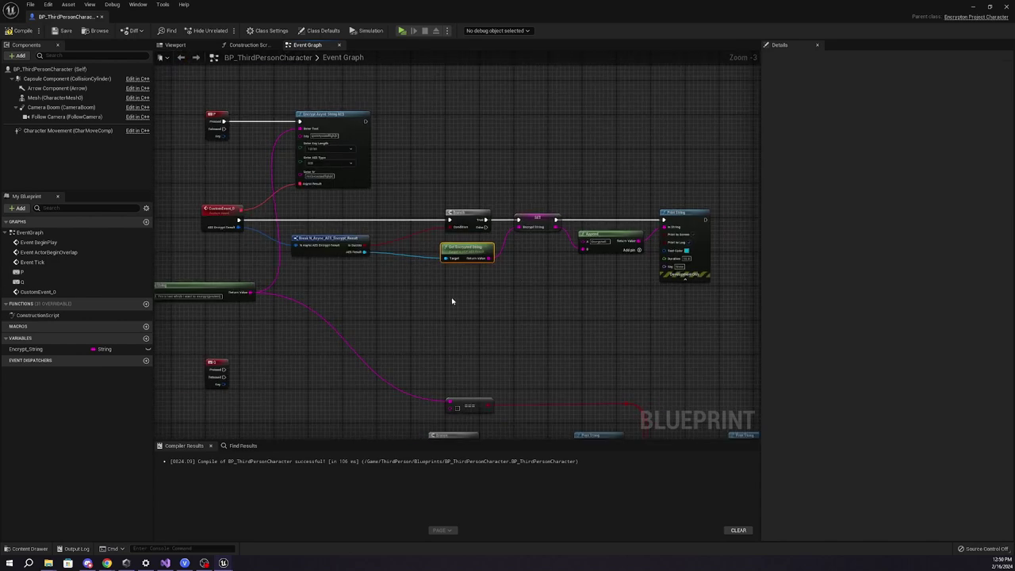
pyautogui.moveTo(452, 301); pyautogui.dragTo(471, 316, button='right')
pyautogui.moveTo(500, 366)
pyautogui.mouseDown(button='right')
pyautogui.moveTo(528, 290)
pyautogui.moveTo(532, 229)
pyautogui.mouseUp(button='right')
pyautogui.scroll(2, 243, 261)
pyautogui.scroll(1, 305, 231)
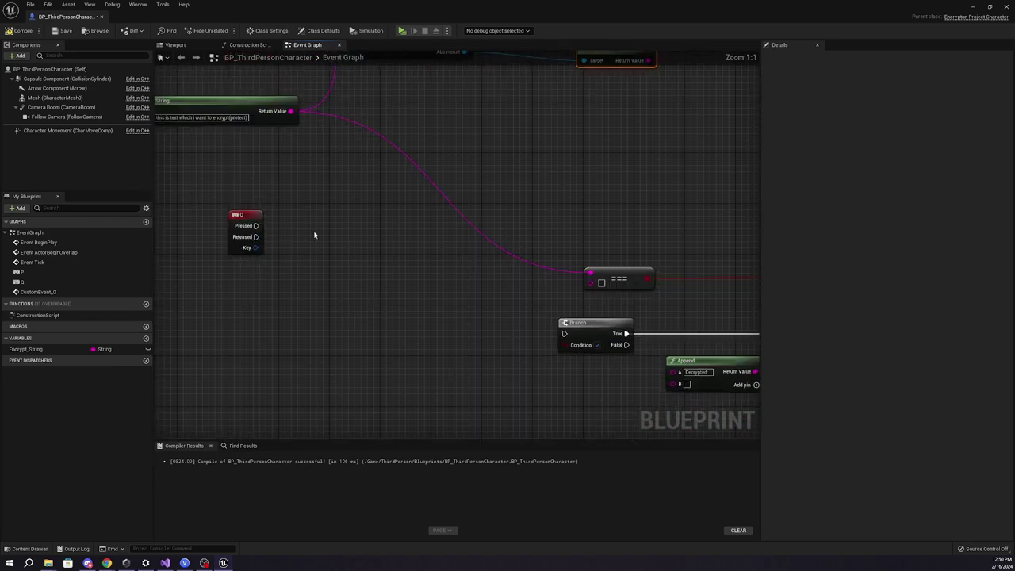
# Add Decrypt Async String AES run by Q, taking the broken-out AES Result as input.
pyautogui.rightClick(314, 235)
pyautogui.write('decrypt async')
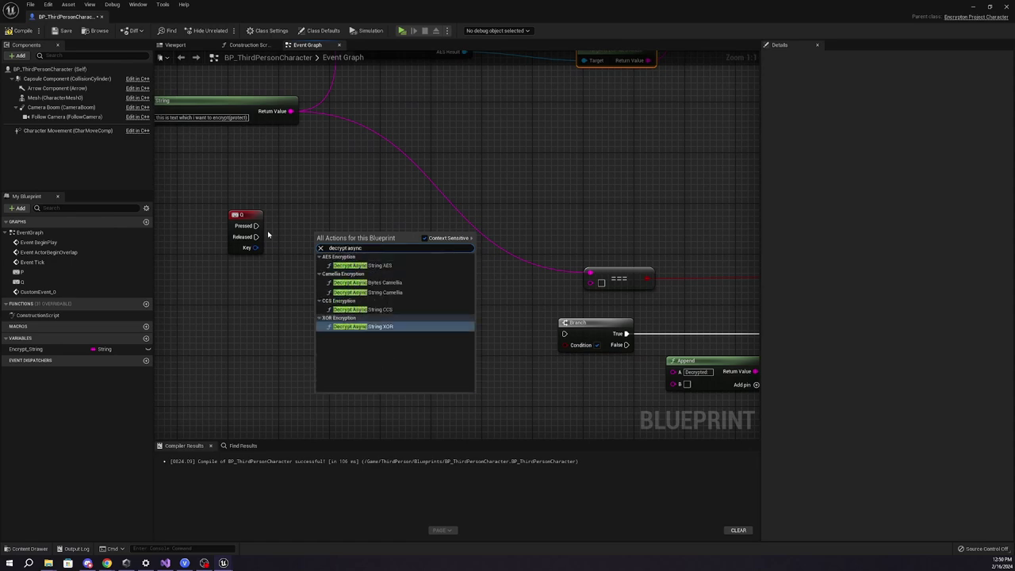
pyautogui.write(' aes')
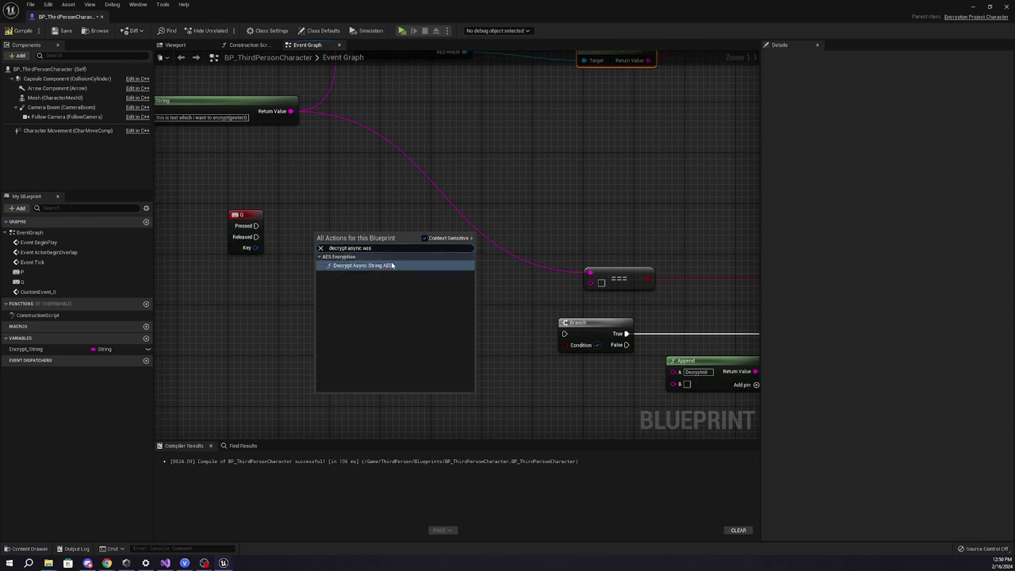
pyautogui.click(392, 266)
pyautogui.moveTo(256, 226)
pyautogui.mouseDown()
pyautogui.moveTo(336, 219)
pyautogui.moveTo(388, 230)
pyautogui.mouseUp()
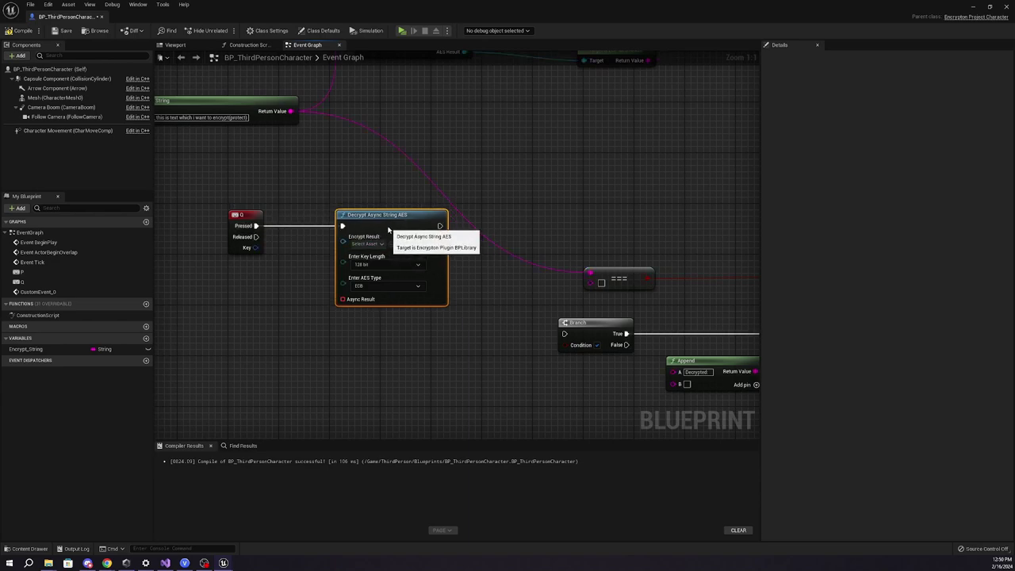
pyautogui.moveTo(388, 230); pyautogui.dragTo(414, 342, button='right')
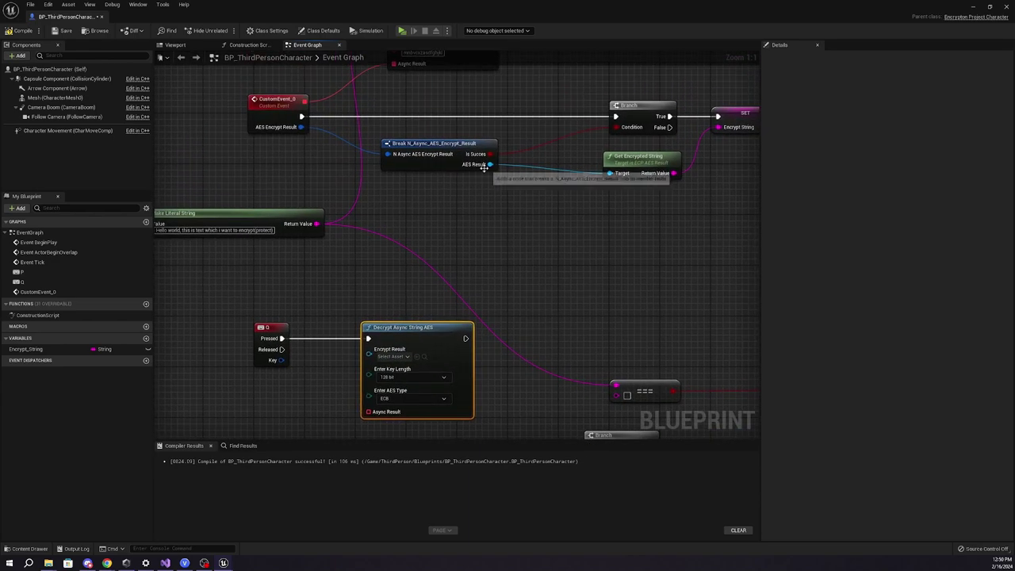
pyautogui.moveTo(489, 164); pyautogui.dragTo(370, 349)
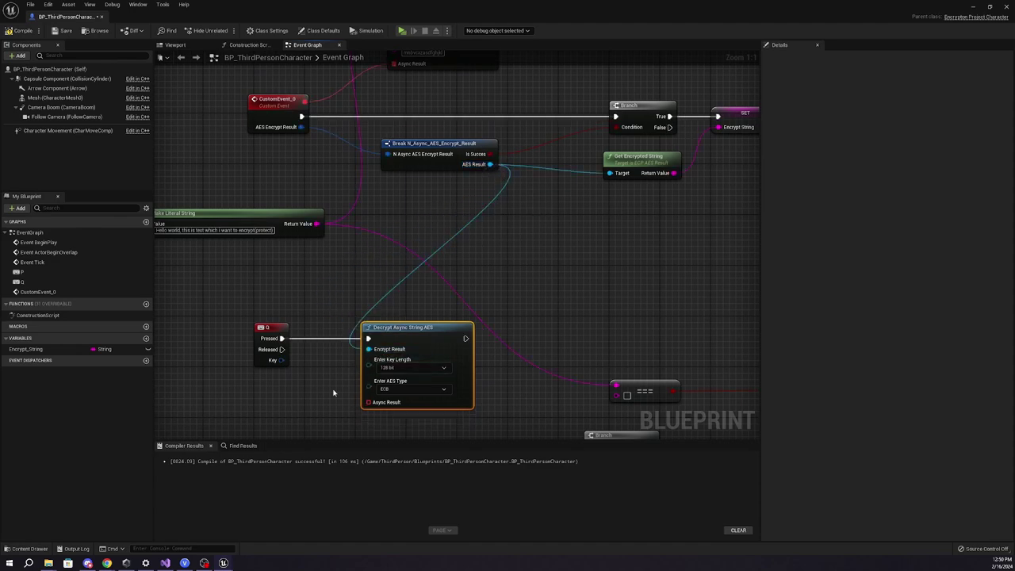
# Review the encrypt chain, then pull a wire from the decrypt node's Async Result for an event.
pyautogui.moveTo(334, 387); pyautogui.dragTo(357, 293, button='right')
pyautogui.moveTo(521, 212); pyautogui.dragTo(509, 277, button='right')
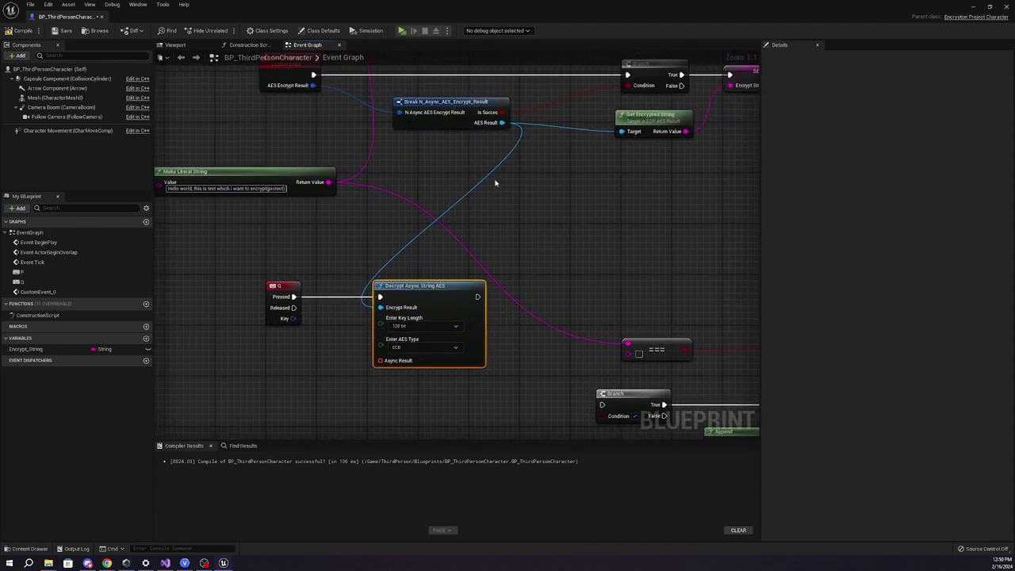
pyautogui.moveTo(498, 196); pyautogui.dragTo(503, 315, button='right')
pyautogui.moveTo(521, 452); pyautogui.dragTo(516, 245, button='right')
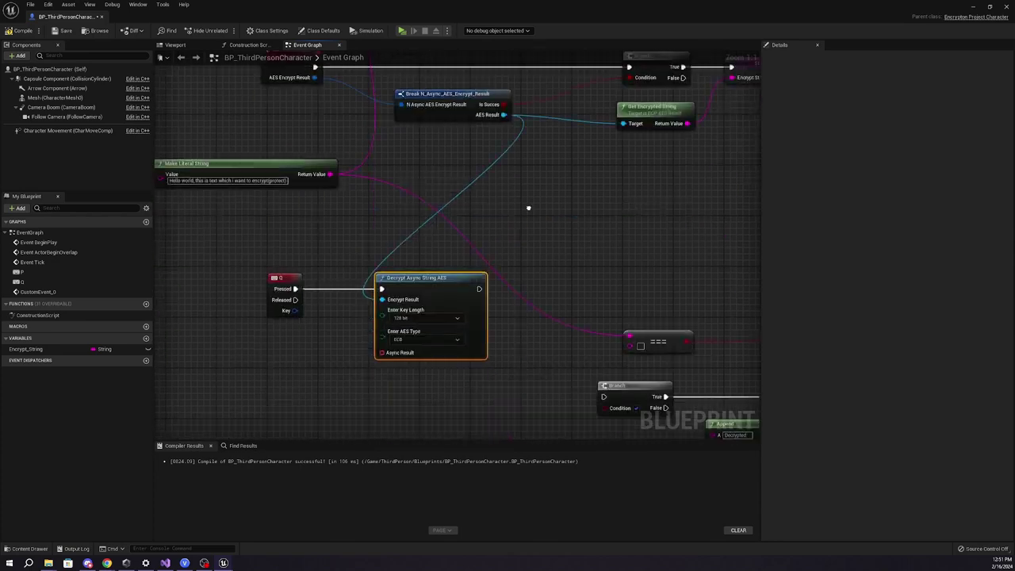
pyautogui.moveTo(438, 265); pyautogui.dragTo(488, 311, button='right')
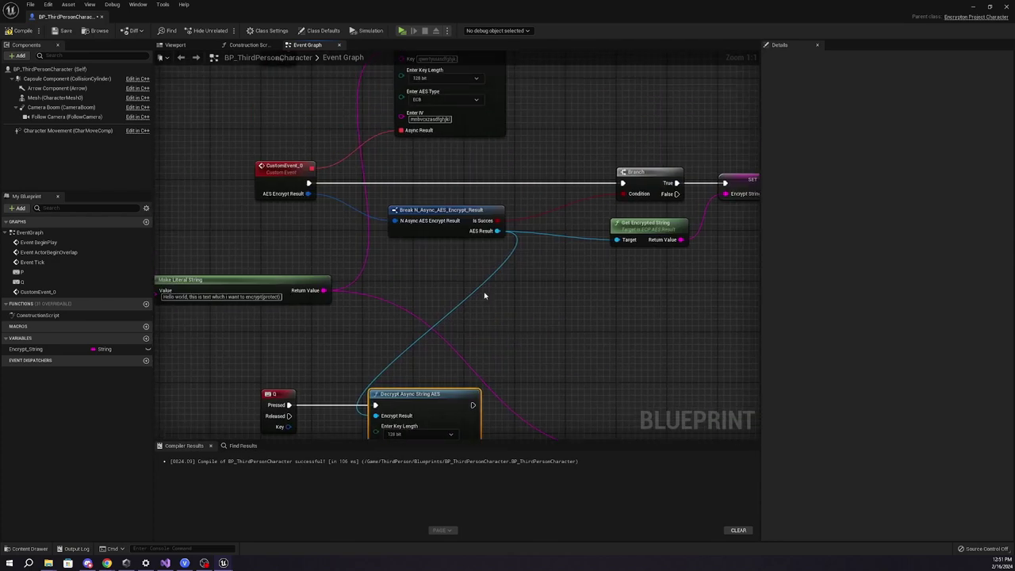
pyautogui.moveTo(501, 359); pyautogui.dragTo(491, 163, button='right')
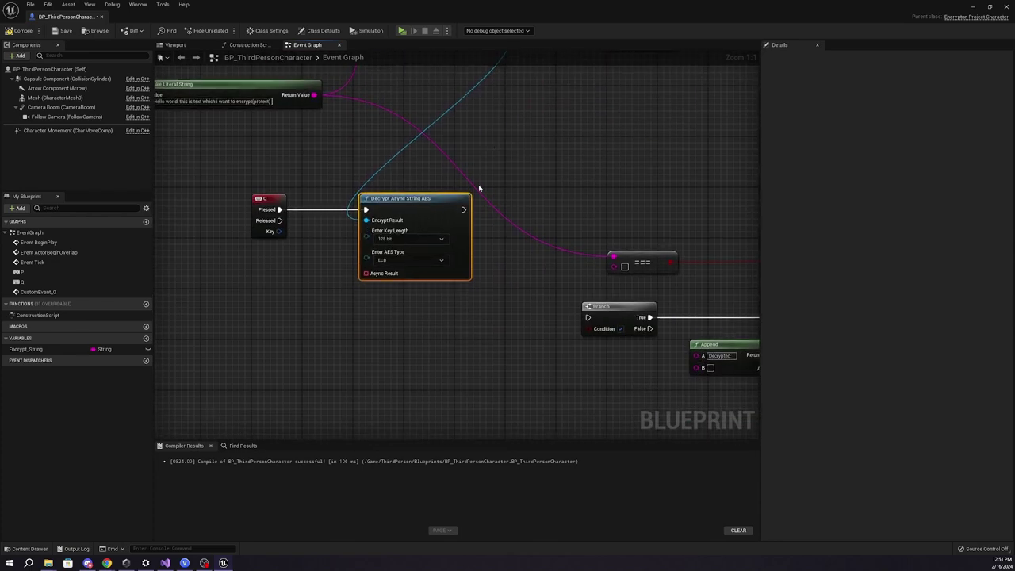
pyautogui.moveTo(366, 272); pyautogui.dragTo(261, 322)
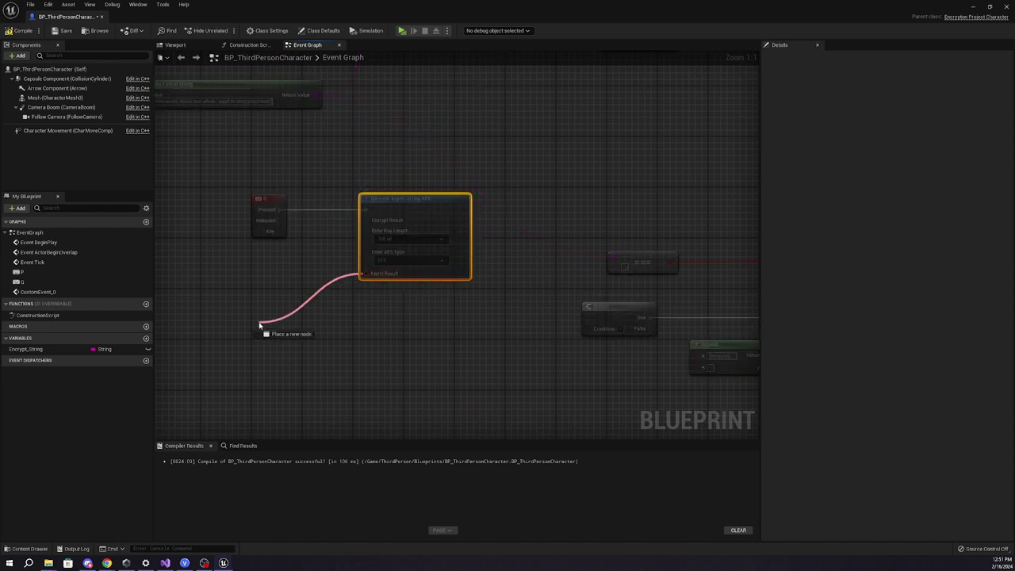
pyautogui.click(264, 363)
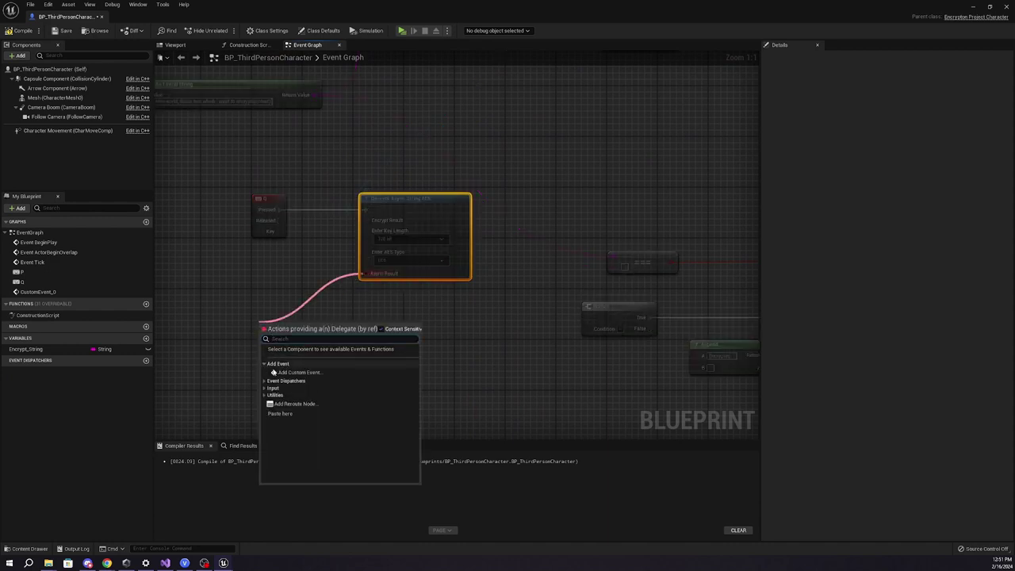
# Bind a new custom event to the decrypt result, run the Branch from it, and add Break N_Async_Gen_Crypto_Result.
pyautogui.click(302, 371)
pyautogui.moveTo(307, 343)
pyautogui.mouseDown()
pyautogui.moveTo(305, 324)
pyautogui.moveTo(590, 318)
pyautogui.mouseUp()
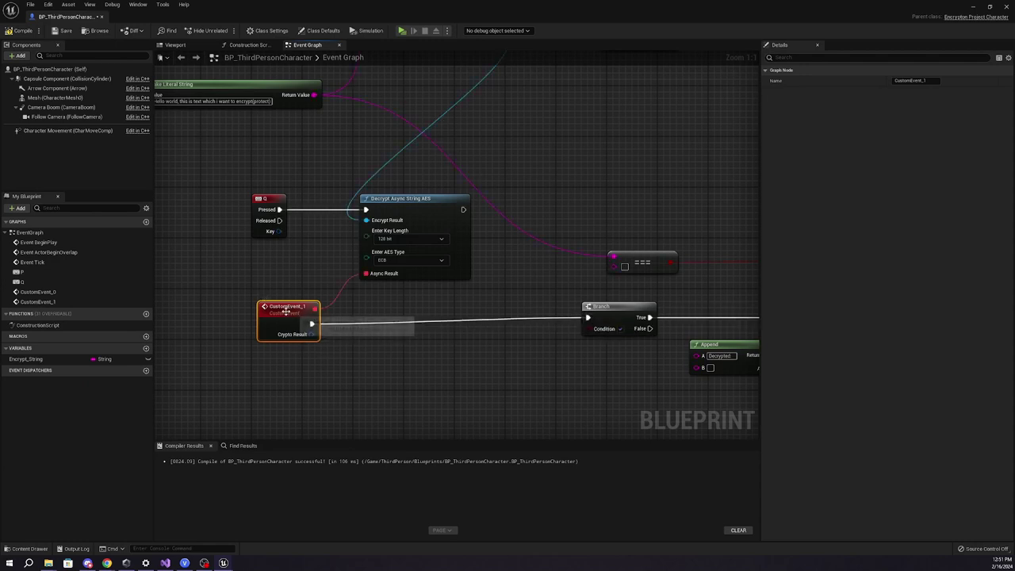
pyautogui.moveTo(313, 332)
pyautogui.mouseDown()
pyautogui.moveTo(307, 326)
pyautogui.moveTo(405, 354)
pyautogui.mouseUp()
pyautogui.write('br')
pyautogui.press('Return')
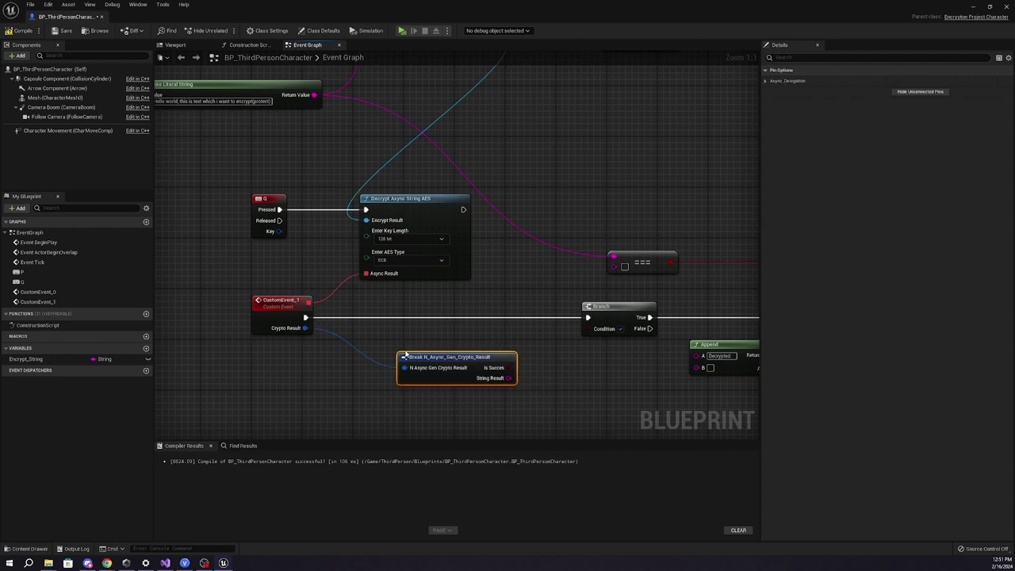
# Connect the decrypt Is Success to the Branch condition and String Result to Append's B input.
pyautogui.moveTo(475, 358); pyautogui.dragTo(385, 308, button='right')
pyautogui.moveTo(402, 321); pyautogui.dragTo(496, 278)
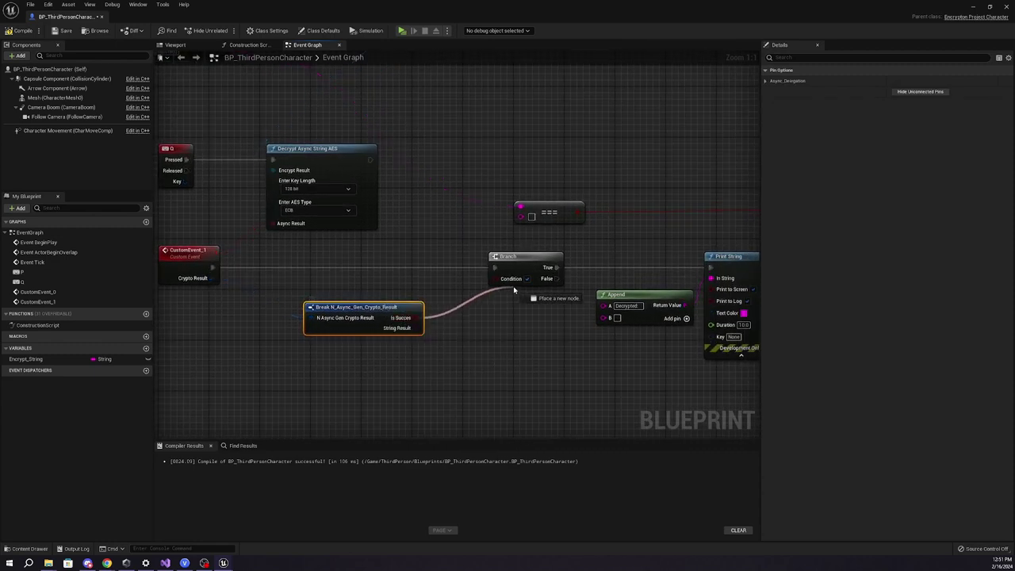
pyautogui.moveTo(409, 332); pyautogui.dragTo(609, 317)
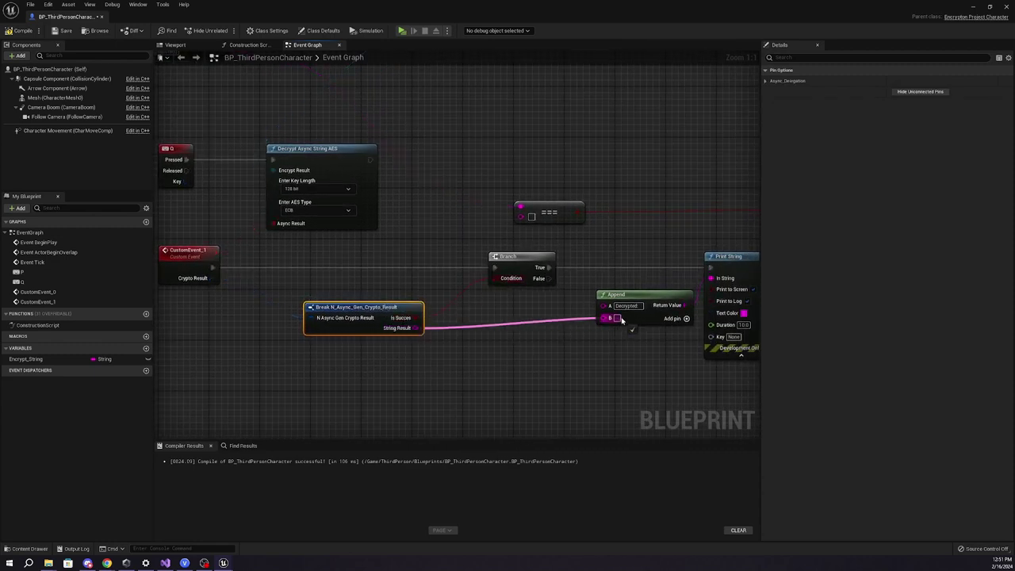
pyautogui.moveTo(415, 327)
pyautogui.mouseDown()
pyautogui.moveTo(484, 276)
pyautogui.moveTo(528, 223)
pyautogui.mouseUp()
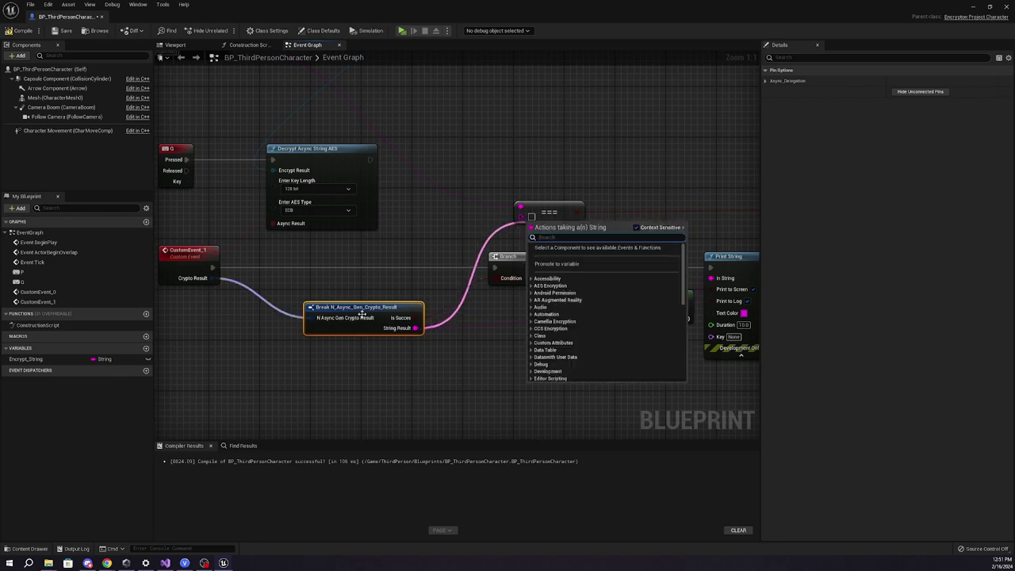
pyautogui.press('Escape')
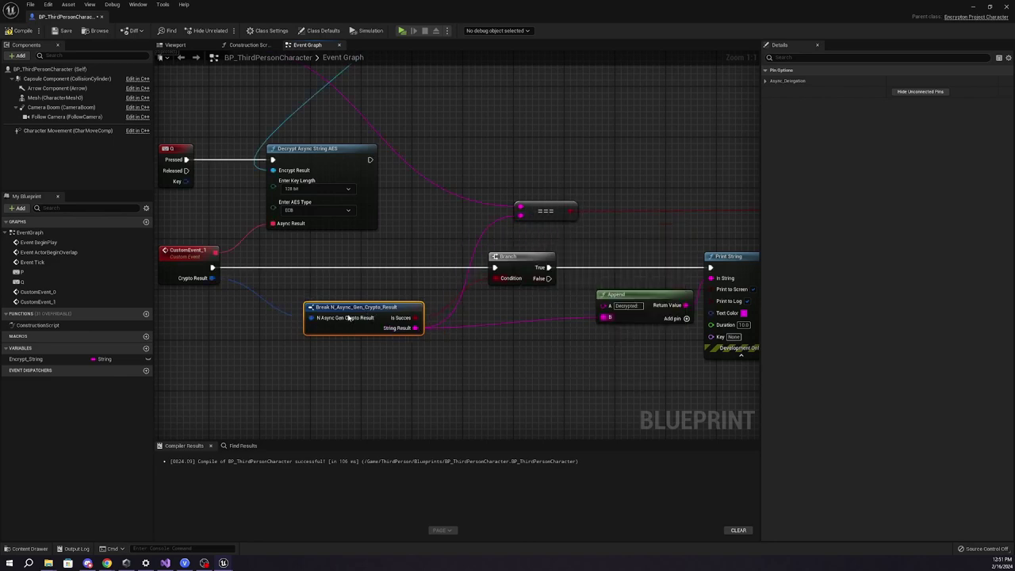
pyautogui.moveTo(387, 314); pyautogui.dragTo(381, 308)
pyautogui.scroll(-1, 390, 306)
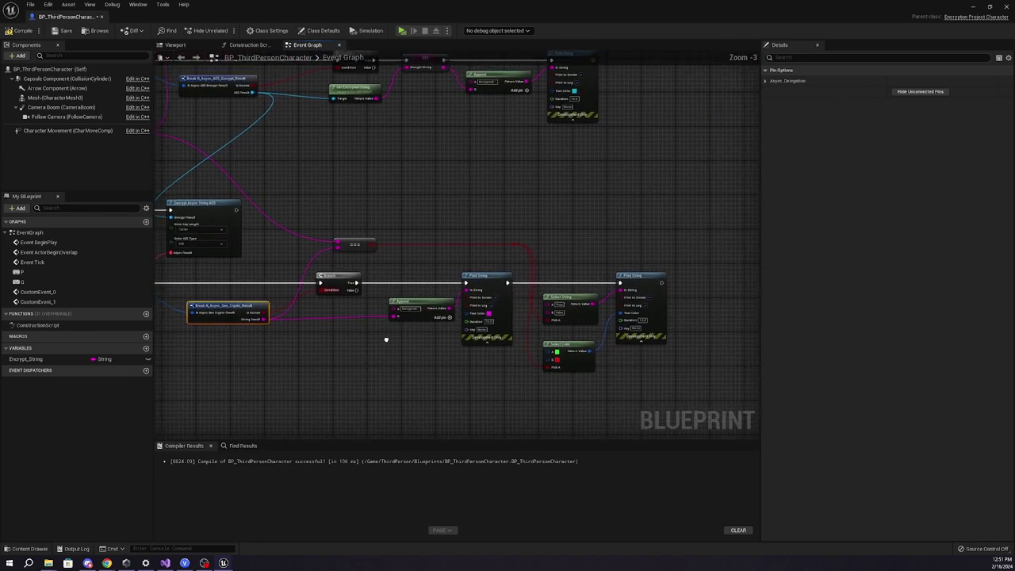
pyautogui.scroll(2, 373, 338)
pyautogui.scroll(-2, 478, 396)
pyautogui.scroll(-2, 536, 429)
pyautogui.scroll(2, 532, 415)
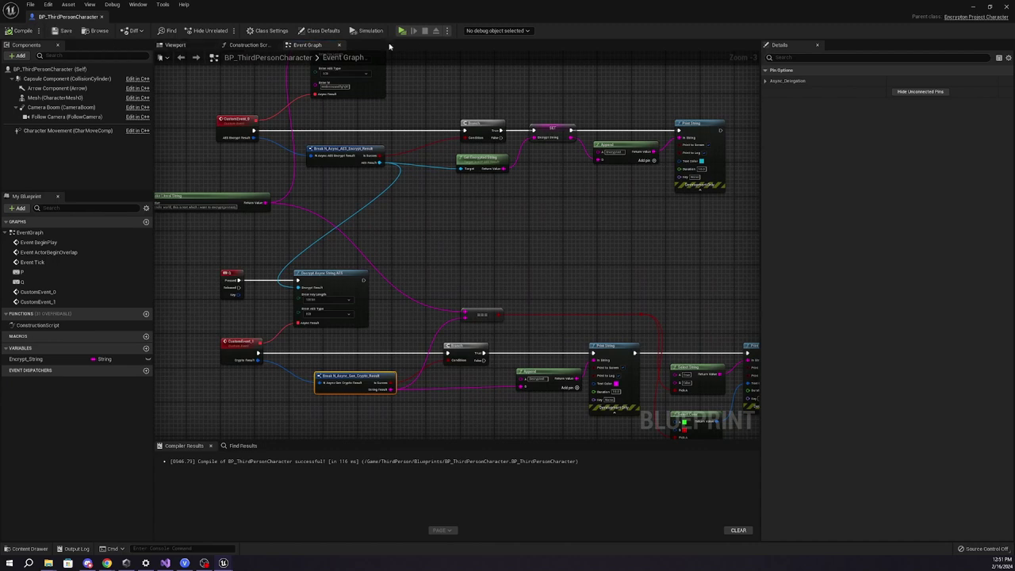
pyautogui.scroll(-1, 492, 212)
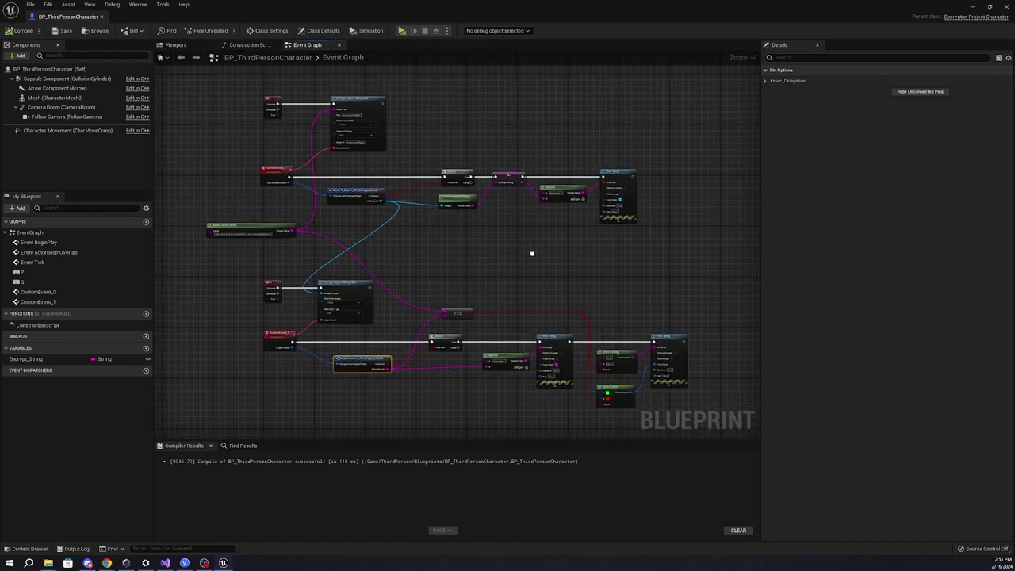